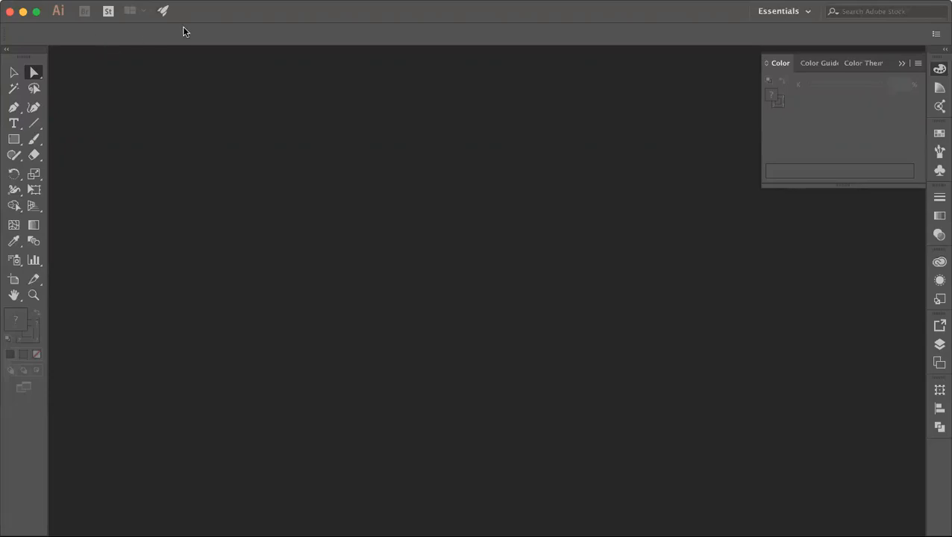
Step: Start a new document and show the blank presets for mobile devices
{"action": "left_click", "coordinate": [117, 0]}
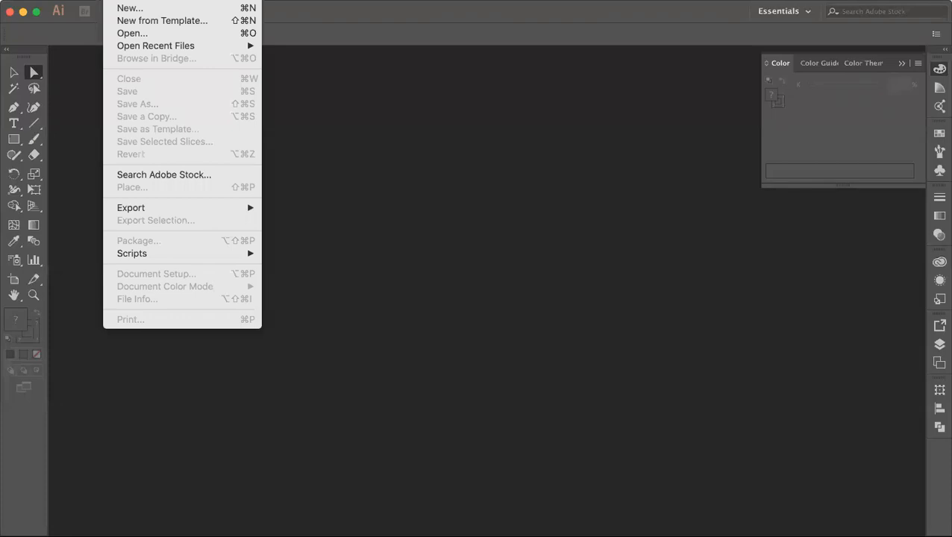
{"action": "left_click", "coordinate": [131, 13]}
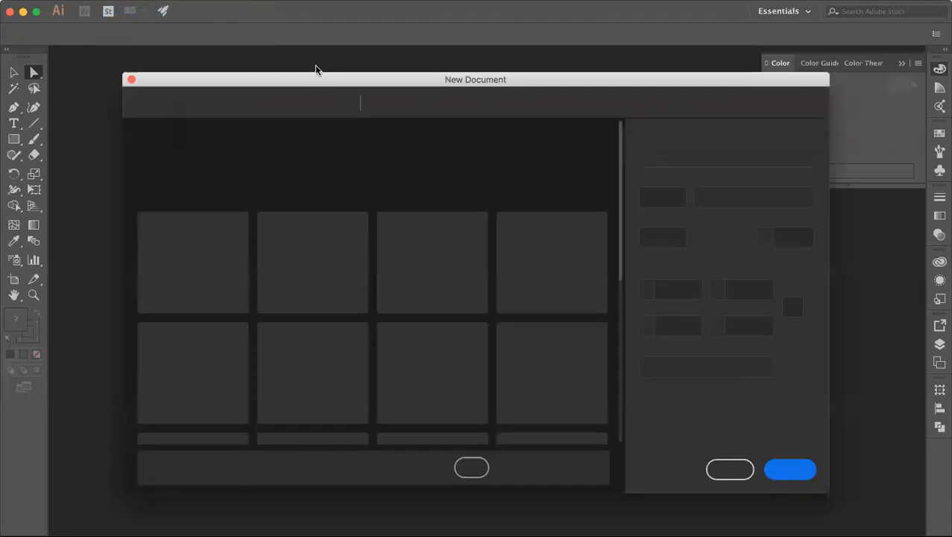
{"action": "left_click_drag", "start_coordinate": [315, 82], "coordinate": [301, 78]}
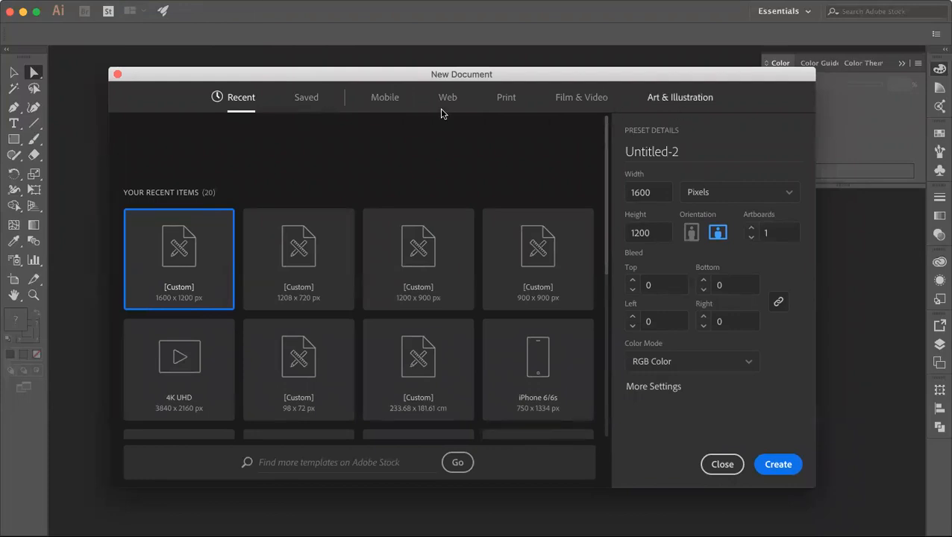
{"action": "left_click", "coordinate": [385, 104]}
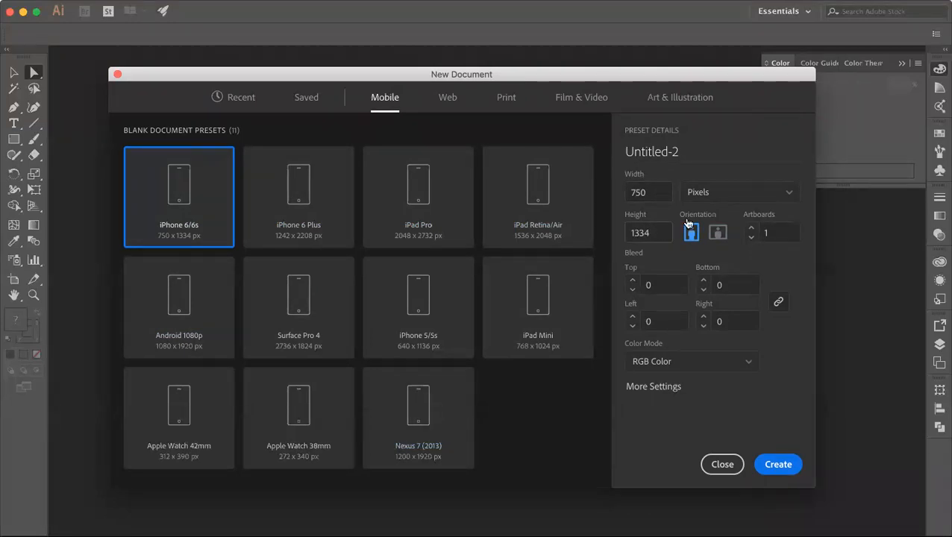
Step: Examine the available measurement units and color modes for the iPhone 6/6s preset
{"action": "left_click", "coordinate": [789, 194]}
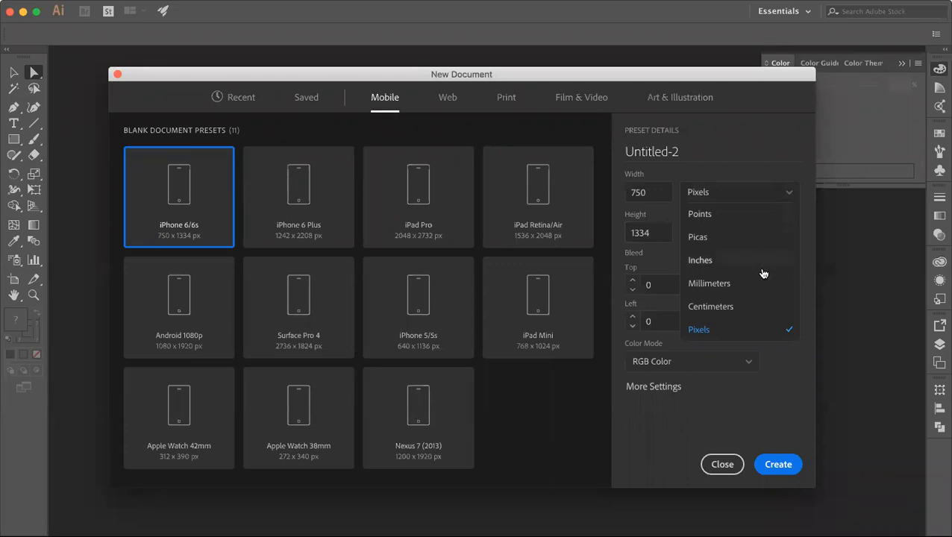
{"action": "left_click", "coordinate": [744, 200]}
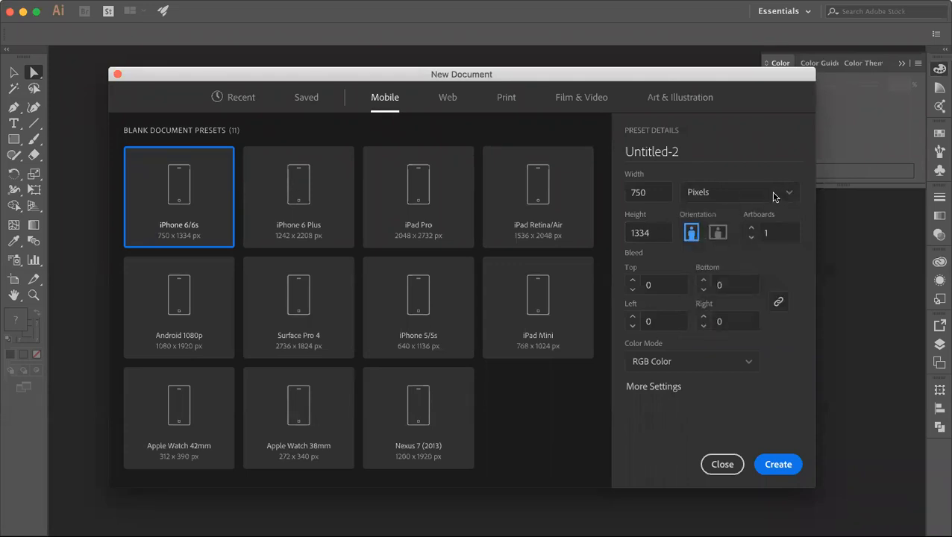
{"action": "left_click", "coordinate": [773, 194]}
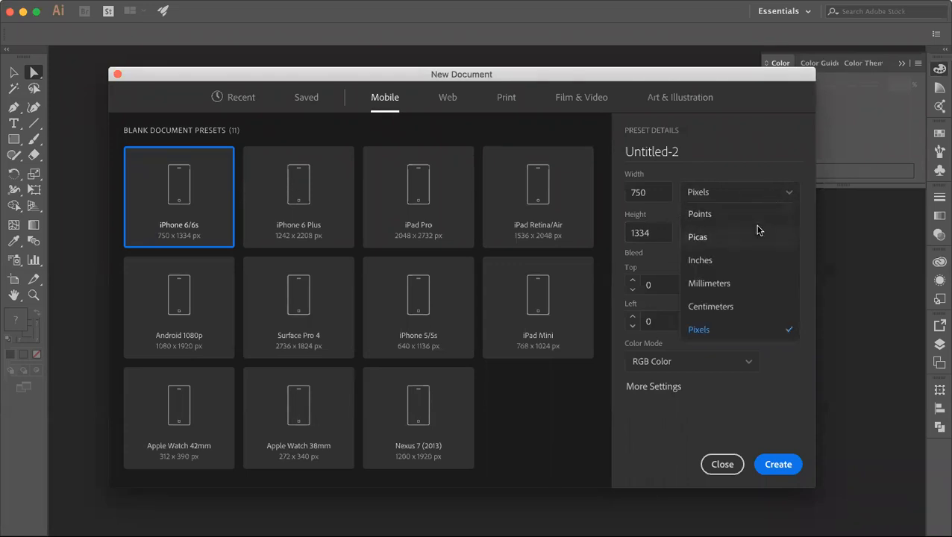
{"action": "left_click", "coordinate": [777, 196]}
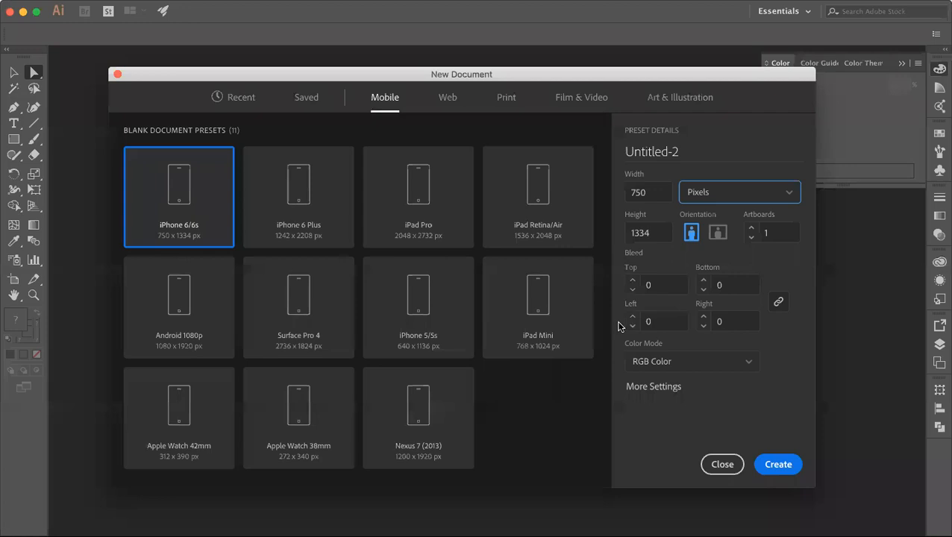
{"action": "left_click", "coordinate": [751, 364]}
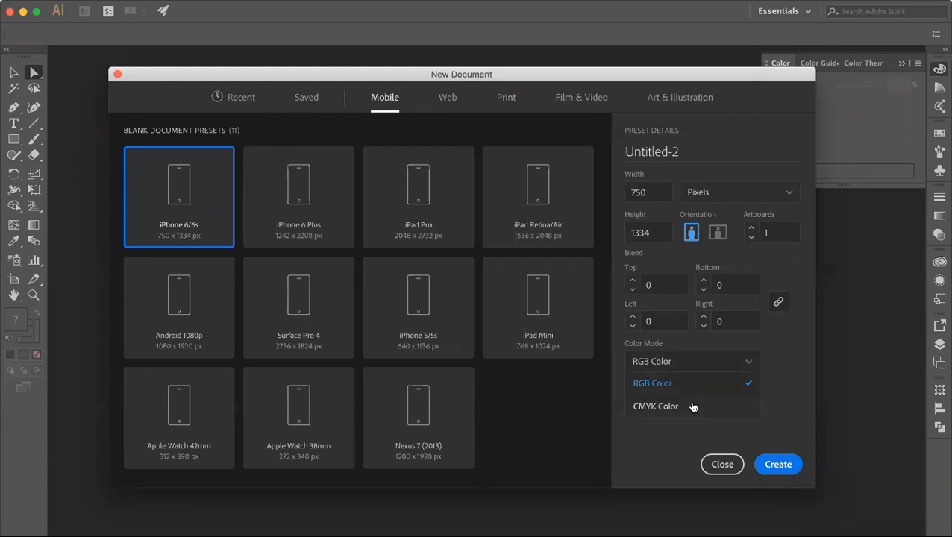
{"action": "left_click", "coordinate": [660, 434]}
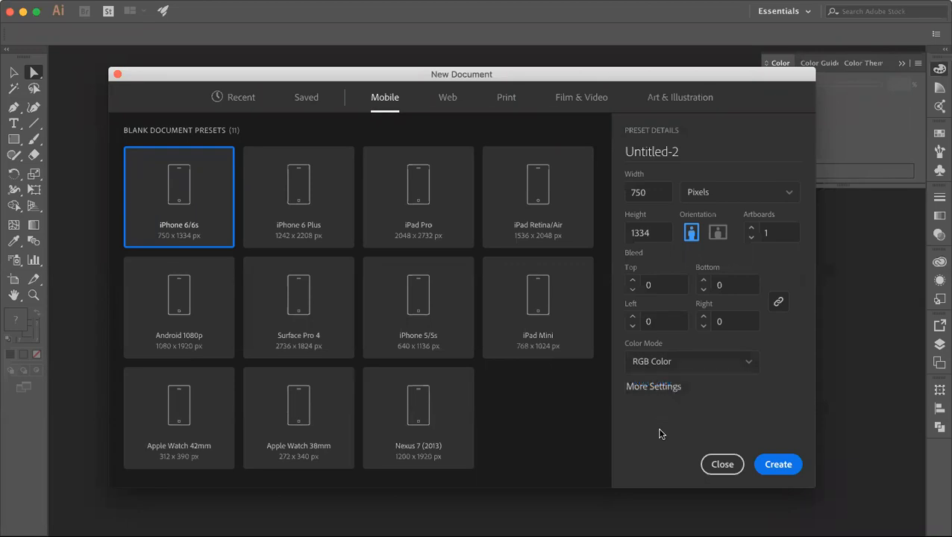
Step: Examine the profile and raster effects options in the preset's additional settings, leaving without creating a document
{"action": "left_click", "coordinate": [665, 388]}
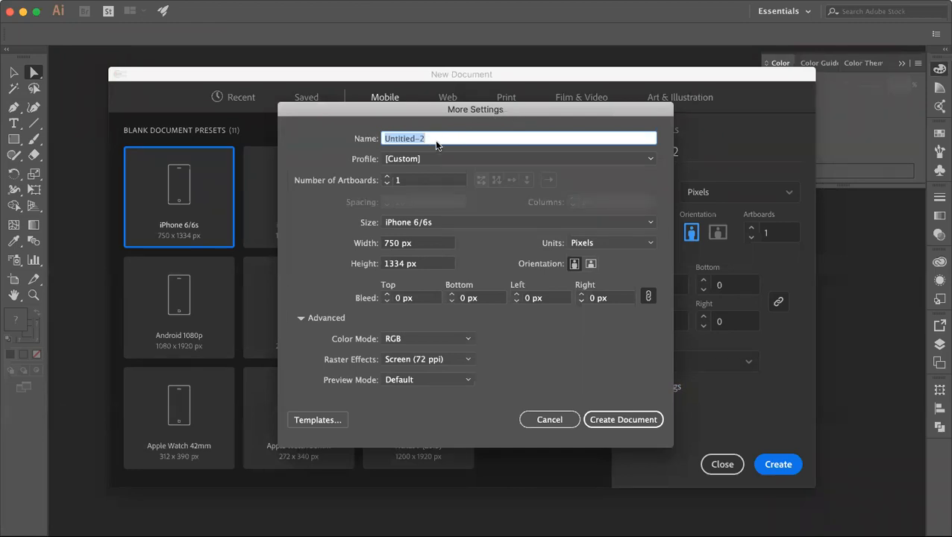
{"action": "left_click", "coordinate": [477, 159]}
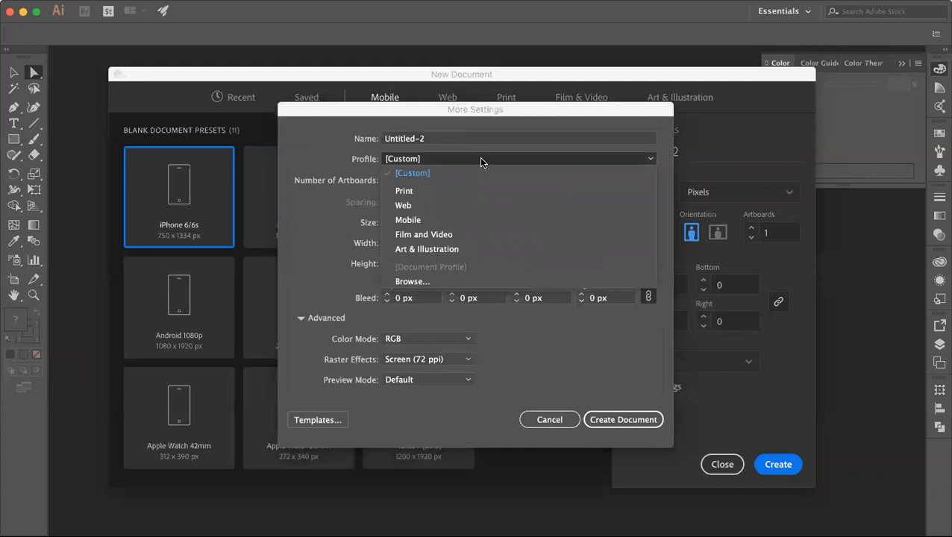
{"action": "left_click", "coordinate": [432, 176]}
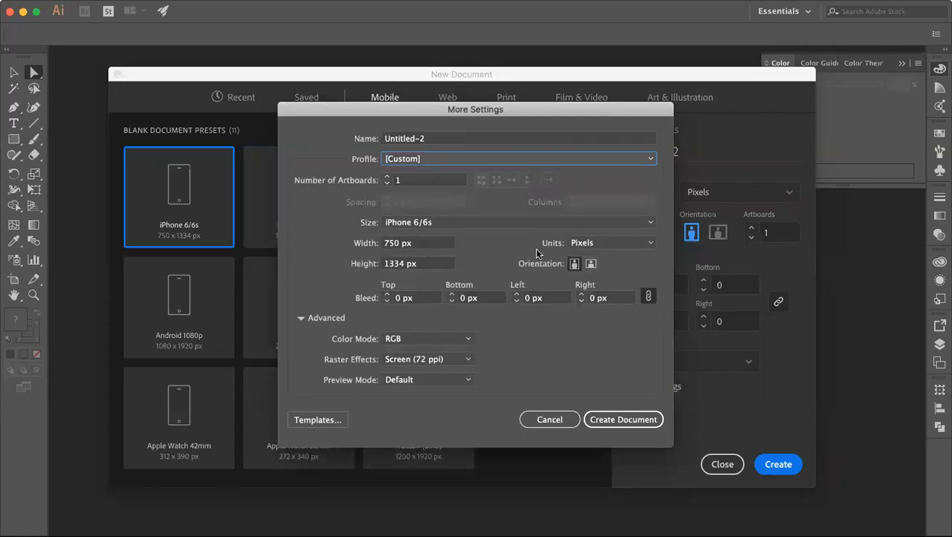
{"action": "left_click", "coordinate": [464, 360]}
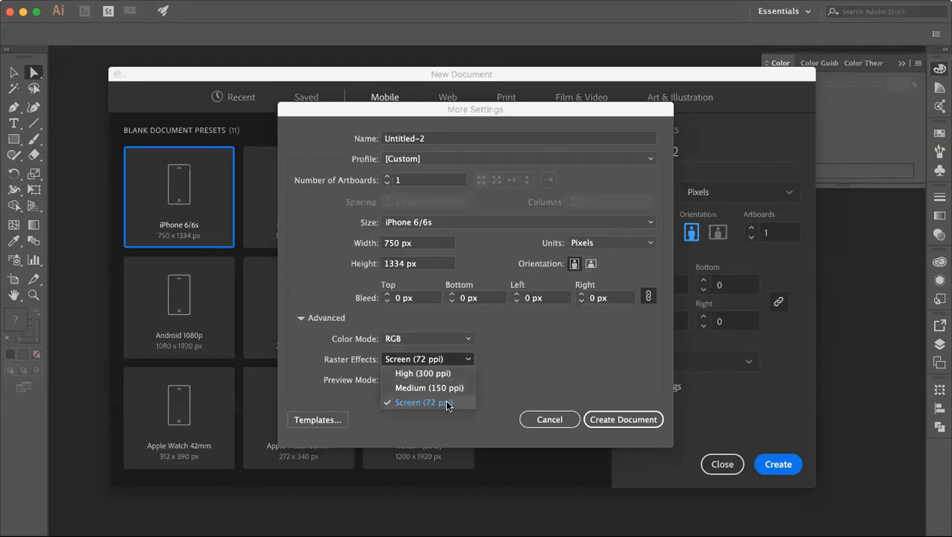
{"action": "left_click", "coordinate": [448, 404]}
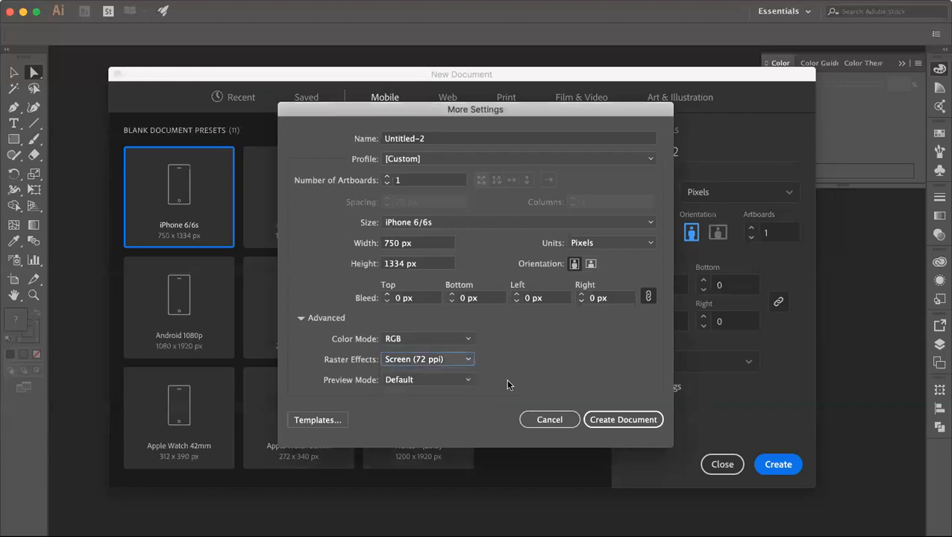
{"action": "left_click", "coordinate": [639, 422]}
{"action": "left_click", "coordinate": [550, 420]}
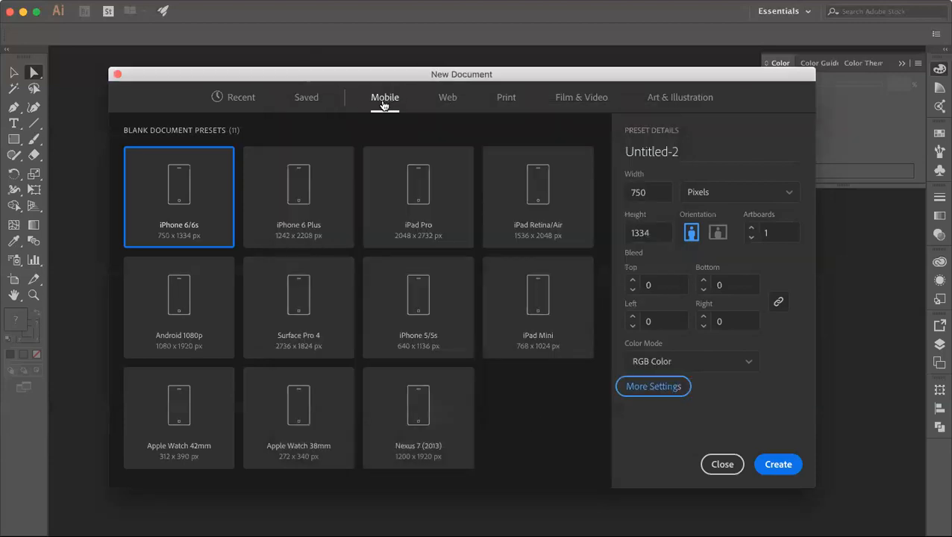
Step: Create a document from the Common web preset, 1366 x 768 px, in RGB color
{"action": "left_click", "coordinate": [305, 97]}
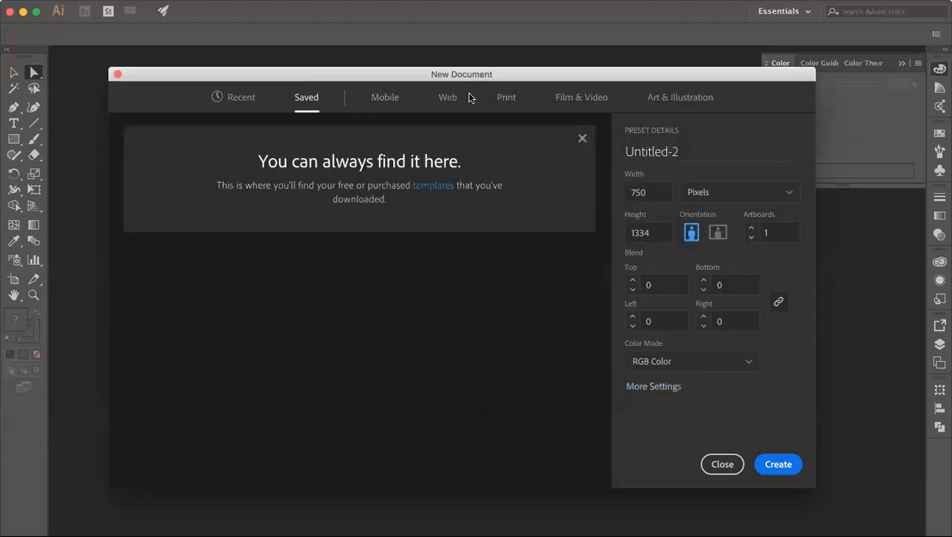
{"action": "left_click", "coordinate": [444, 103]}
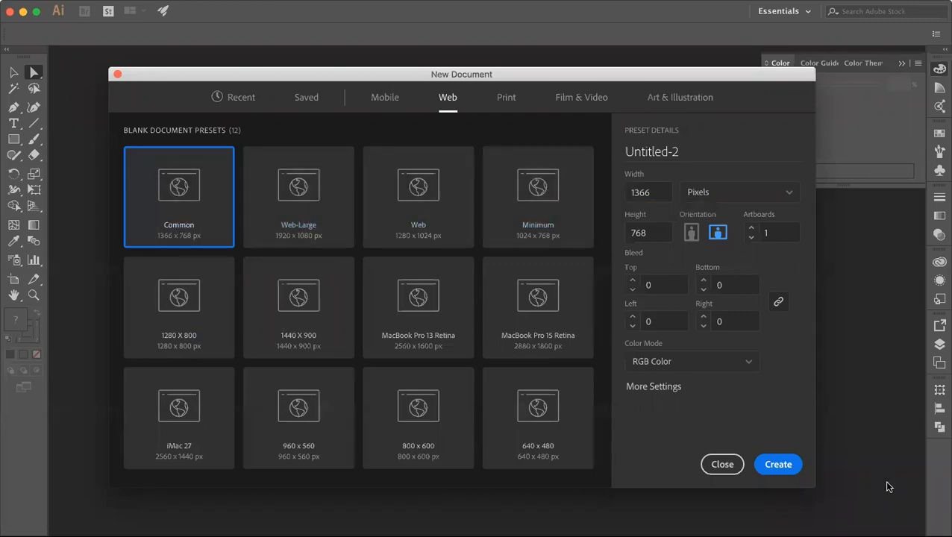
{"action": "left_click", "coordinate": [783, 464]}
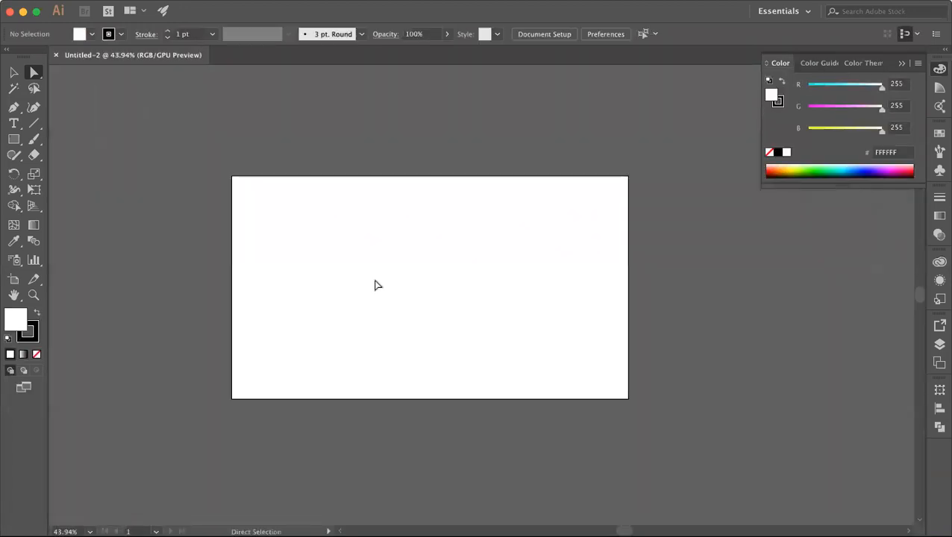
{"action": "scroll", "coordinate": [377, 284], "scroll_direction": "up", "scroll_amount": 3}
{"action": "scroll", "coordinate": [195, 126], "scroll_direction": "down", "scroll_amount": 1}
{"action": "left_click_drag", "start_coordinate": [195, 127], "coordinate": [682, 458]}
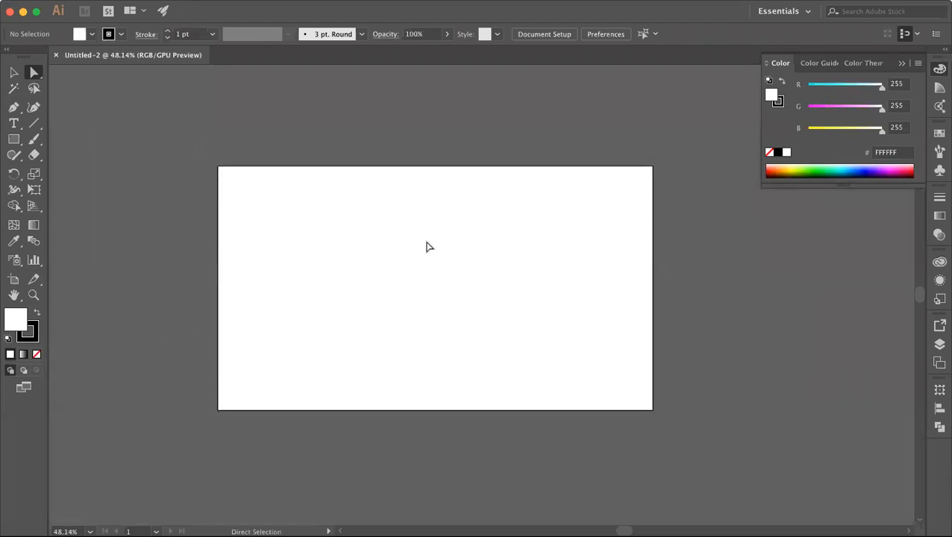
Step: Try resizing the artboard by its side and lower edge handles
{"action": "left_click", "coordinate": [14, 280]}
{"action": "mouse_move", "coordinate": [653, 288]}
{"action": "left_mouse_down"}
{"action": "mouse_move", "coordinate": [797, 288]}
{"action": "mouse_move", "coordinate": [644, 288]}
{"action": "mouse_move", "coordinate": [654, 288]}
{"action": "left_mouse_up"}
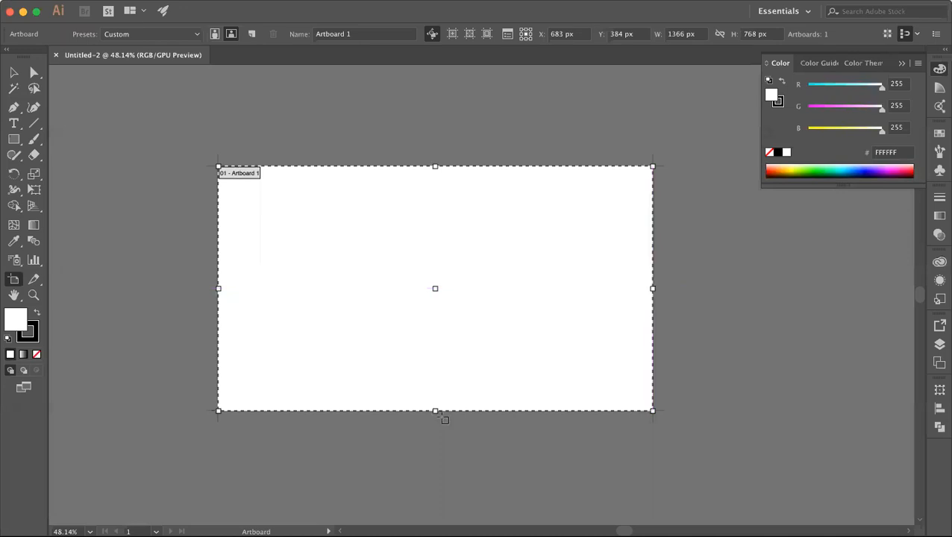
{"action": "mouse_move", "coordinate": [436, 412]}
{"action": "left_mouse_down"}
{"action": "mouse_move", "coordinate": [436, 463]}
{"action": "mouse_move", "coordinate": [436, 411]}
{"action": "left_mouse_up"}
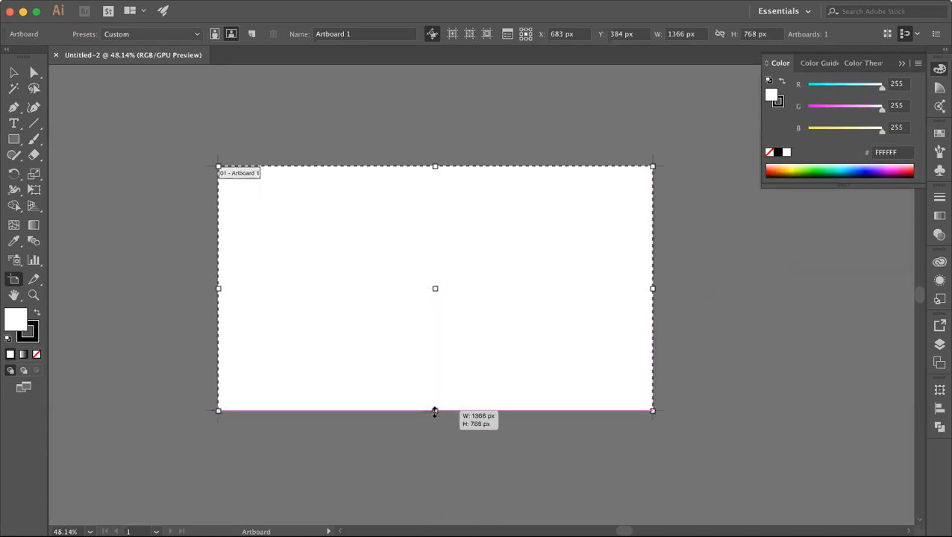
Step: Draw a second artboard about 1577 x 744 px beside the first and delete it
{"action": "left_click_drag", "start_coordinate": [670, 165], "coordinate": [879, 403]}
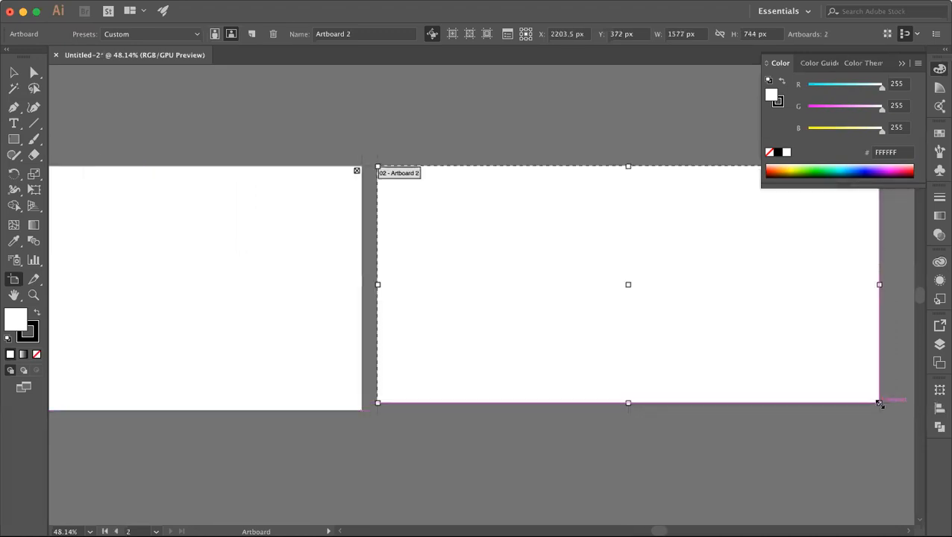
{"action": "key", "text": "super+minus"}
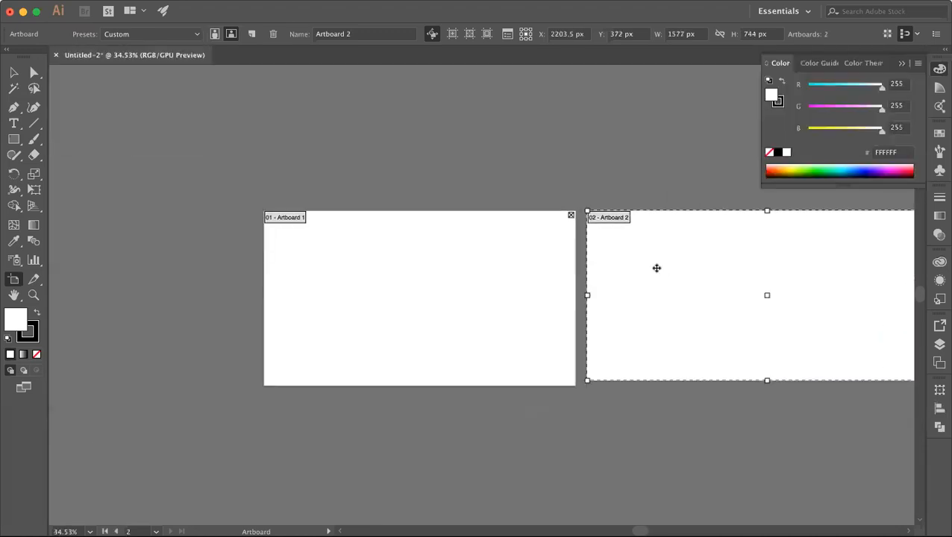
{"action": "key", "text": "Delete"}
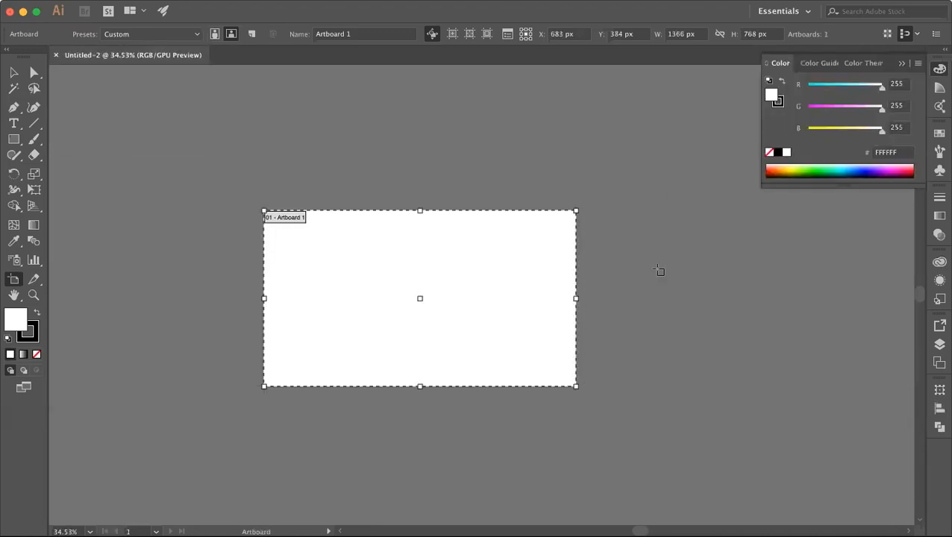
{"action": "left_click", "coordinate": [12, 72]}
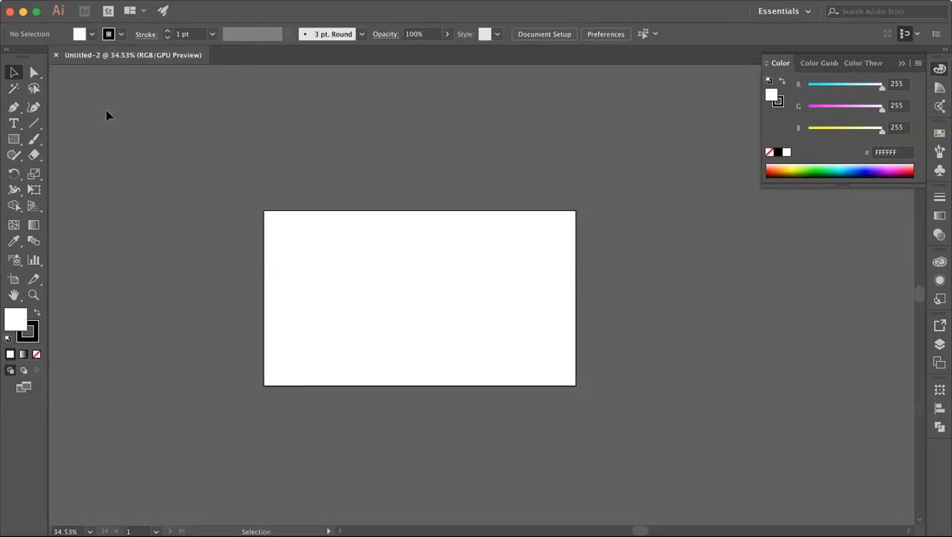
Step: Draw a trial rectangle near the artboard's centre, select it with a marquee and remove it
{"action": "left_click", "coordinate": [13, 139]}
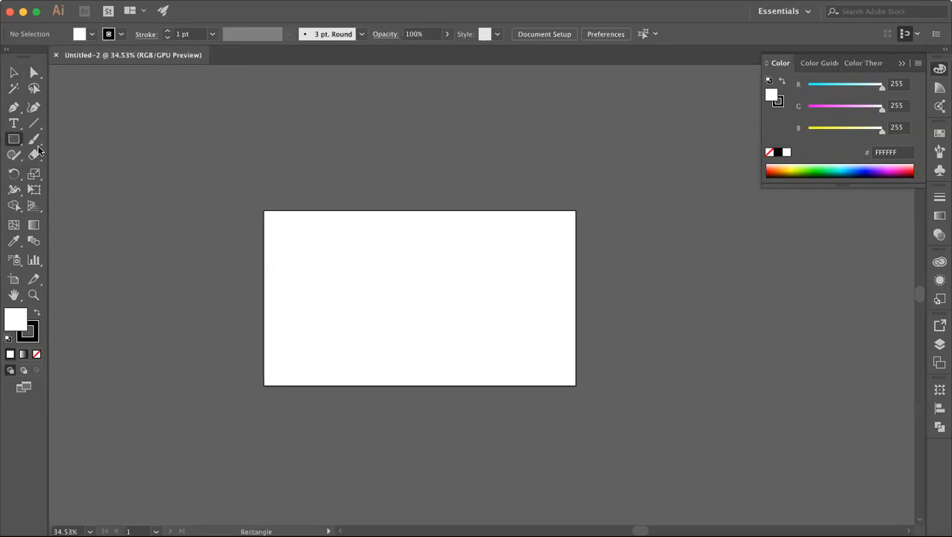
{"action": "left_click_drag", "start_coordinate": [350, 253], "coordinate": [450, 321]}
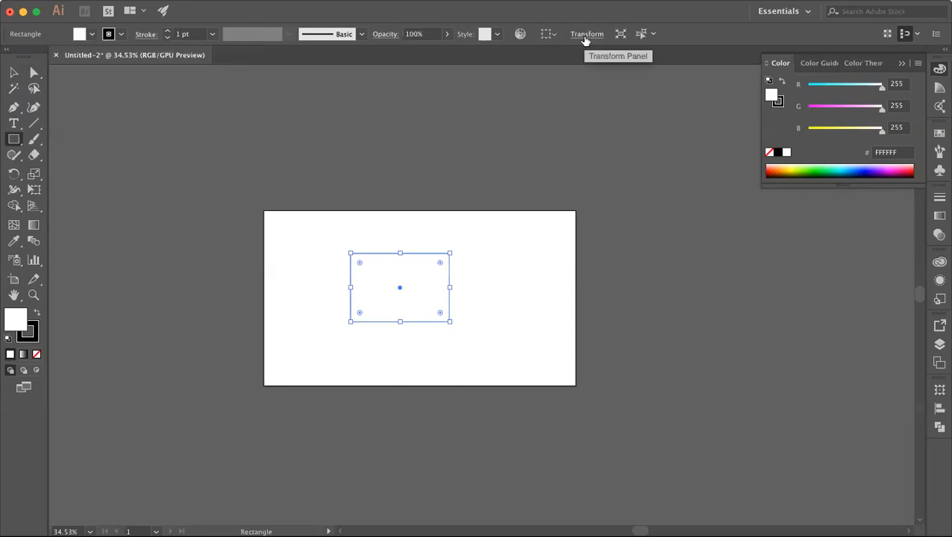
{"action": "key", "text": "v"}
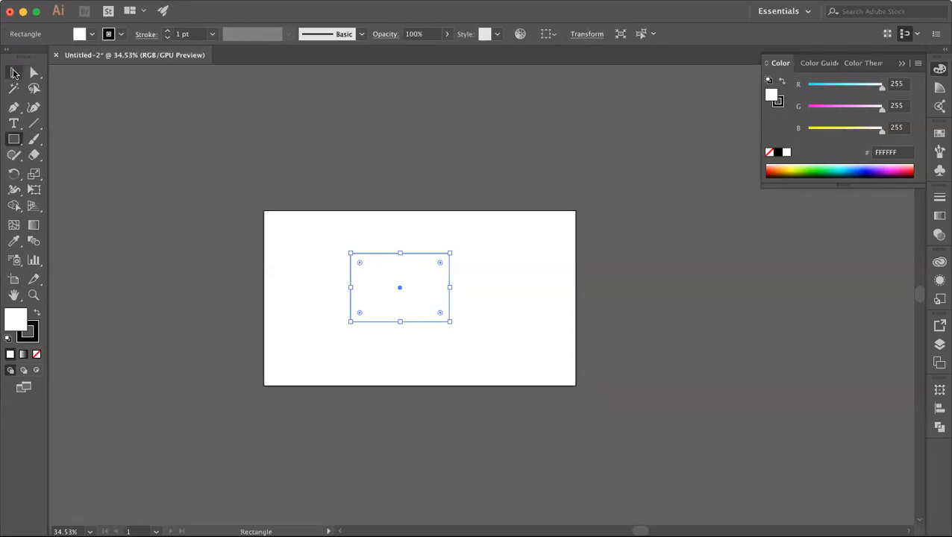
{"action": "left_click", "coordinate": [301, 239]}
{"action": "left_click_drag", "start_coordinate": [301, 238], "coordinate": [520, 376]}
{"action": "left_click", "coordinate": [521, 375]}
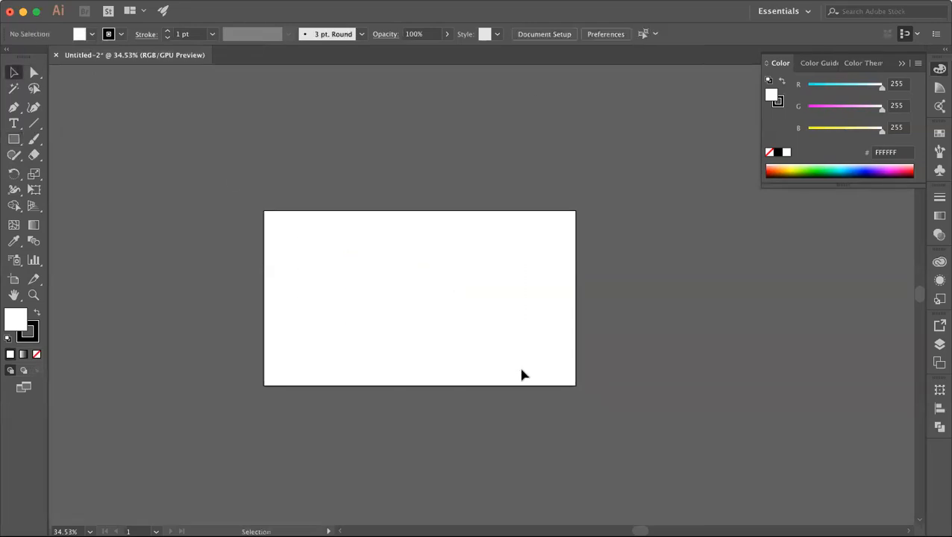
{"action": "left_click", "coordinate": [34, 73]}
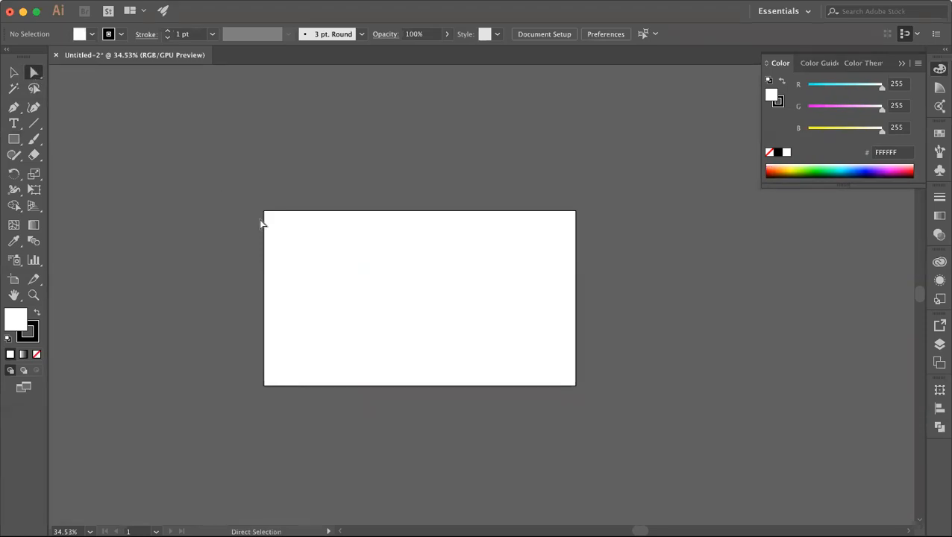
{"action": "left_click", "coordinate": [13, 72]}
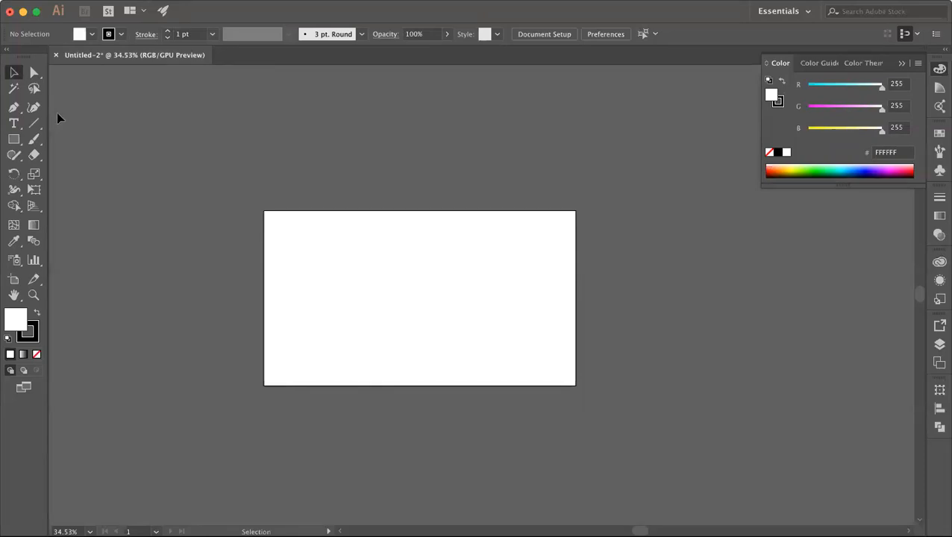
Step: Draw a rectangle about 495 x 370 px near the artboard's centre with the Rectangle tool
{"action": "left_click", "coordinate": [11, 142]}
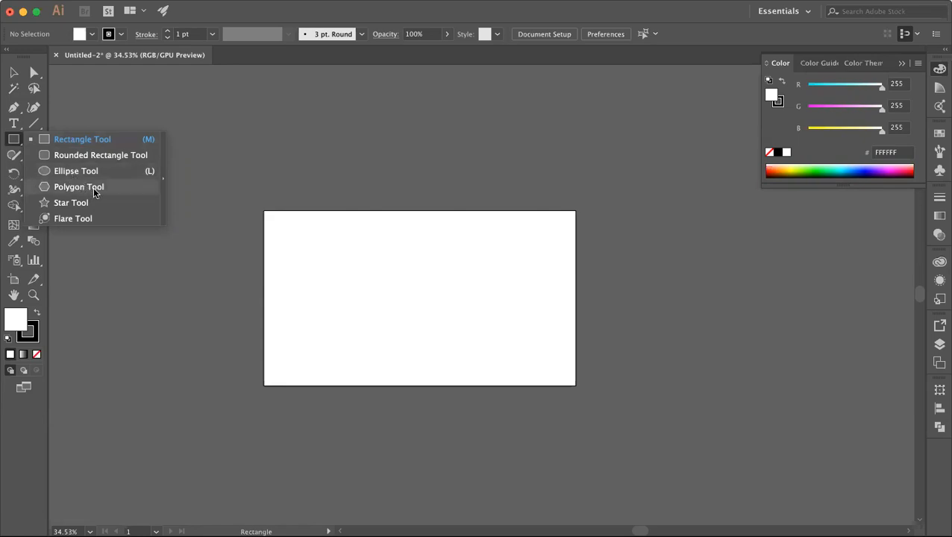
{"action": "left_click", "coordinate": [62, 139]}
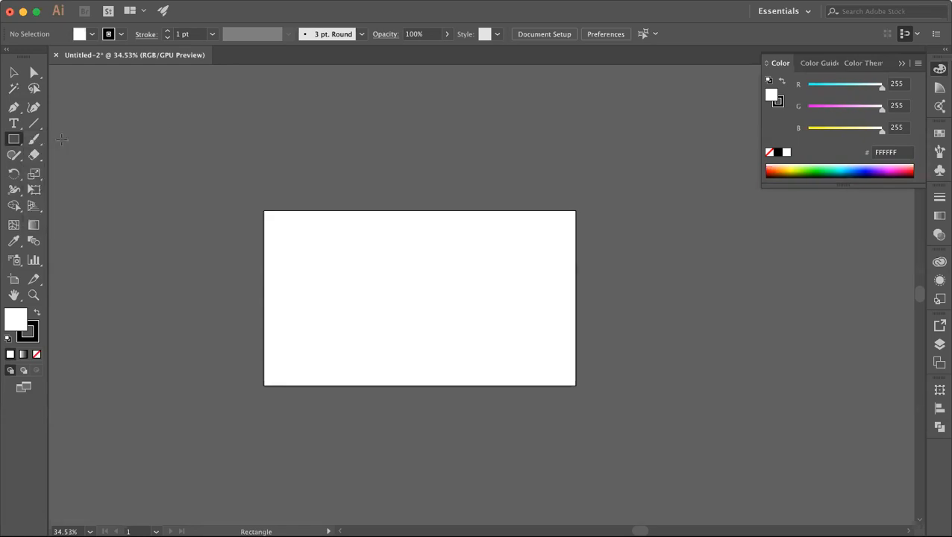
{"action": "left_click_drag", "start_coordinate": [337, 242], "coordinate": [450, 325]}
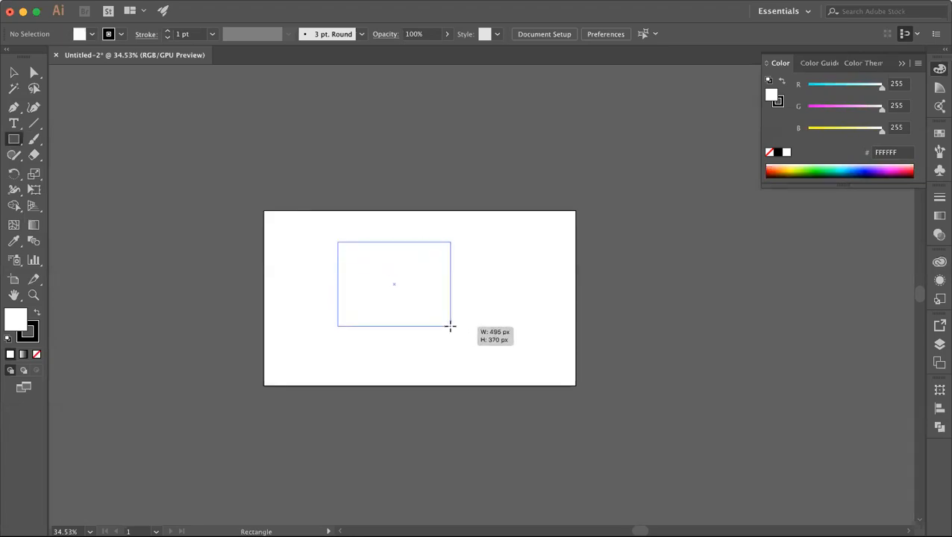
Step: Try constraining the rectangle being drawn to a square on the artboard, and delete the resulting shape
{"action": "left_click_drag", "start_coordinate": [450, 325], "coordinate": [433, 349]}
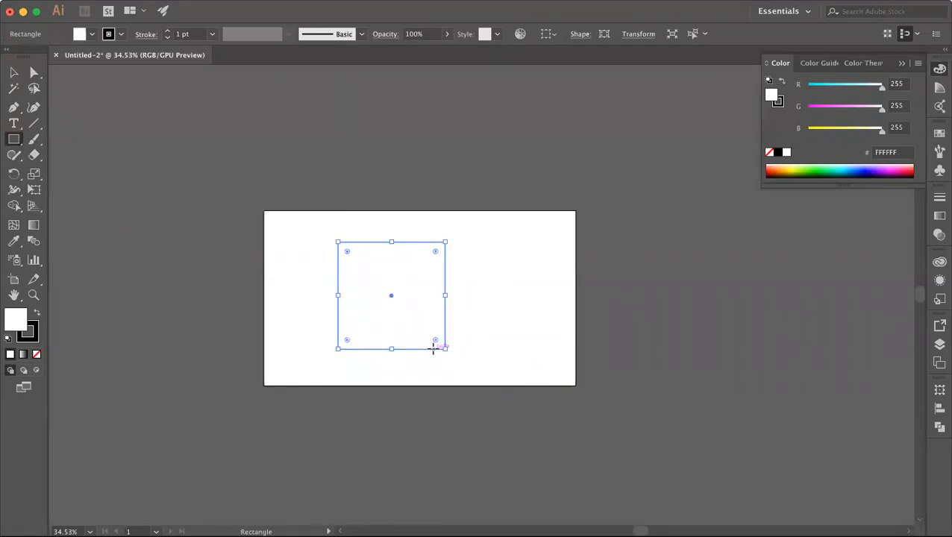
{"action": "left_click", "coordinate": [12, 75]}
{"action": "key", "text": "Delete"}
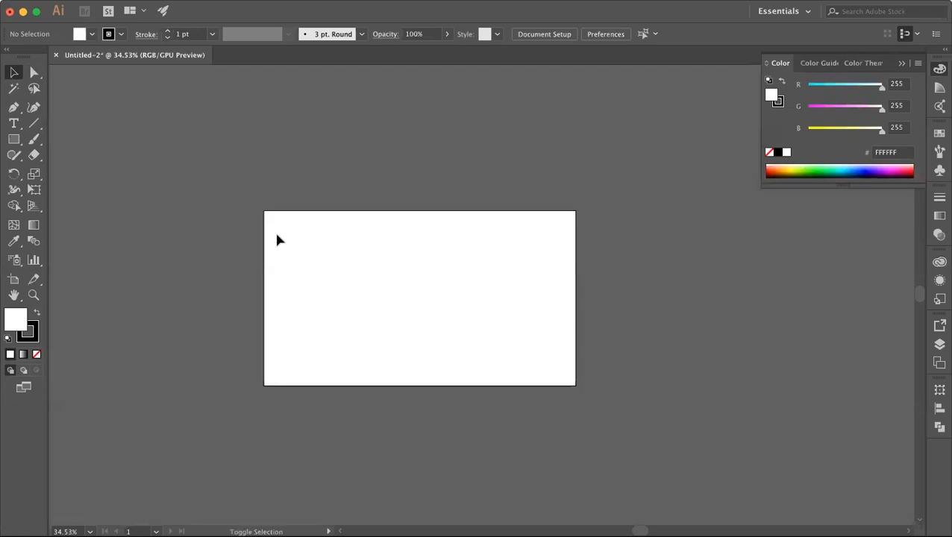
Step: Draw several trial squares with the Rectangle tool, including ones growing outward from their centre, and remove each one
{"action": "key", "text": "m"}
{"action": "mouse_move", "coordinate": [391, 286]}
{"action": "left_mouse_down"}
{"action": "mouse_move", "coordinate": [442, 334]}
{"action": "mouse_move", "coordinate": [403, 312]}
{"action": "mouse_move", "coordinate": [450, 336]}
{"action": "left_mouse_up"}
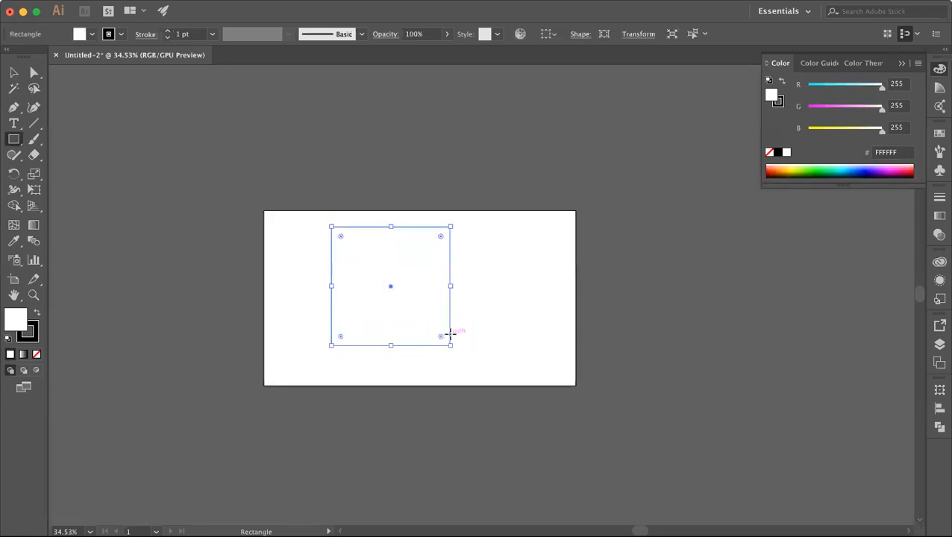
{"action": "key", "text": "Delete"}
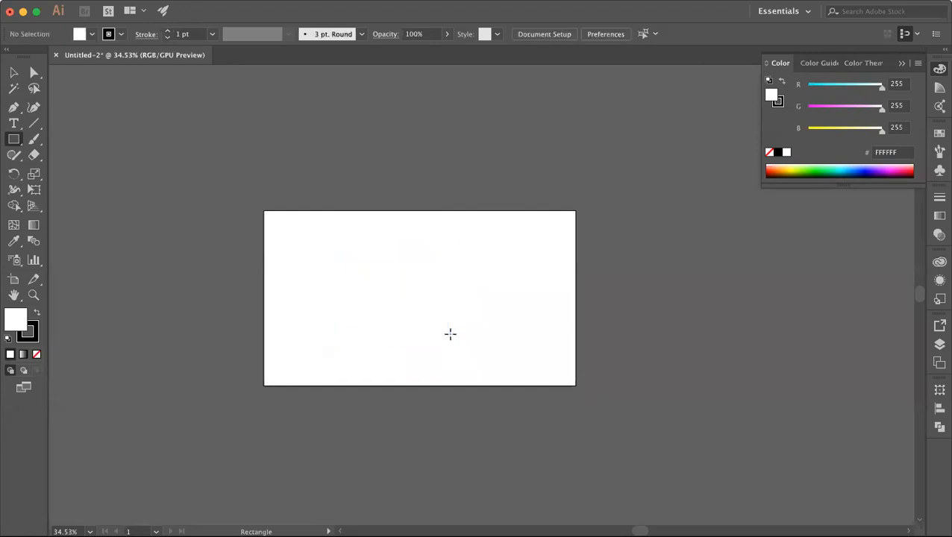
{"action": "left_click_drag", "start_coordinate": [330, 230], "coordinate": [438, 341]}
{"action": "key", "text": "super+z"}
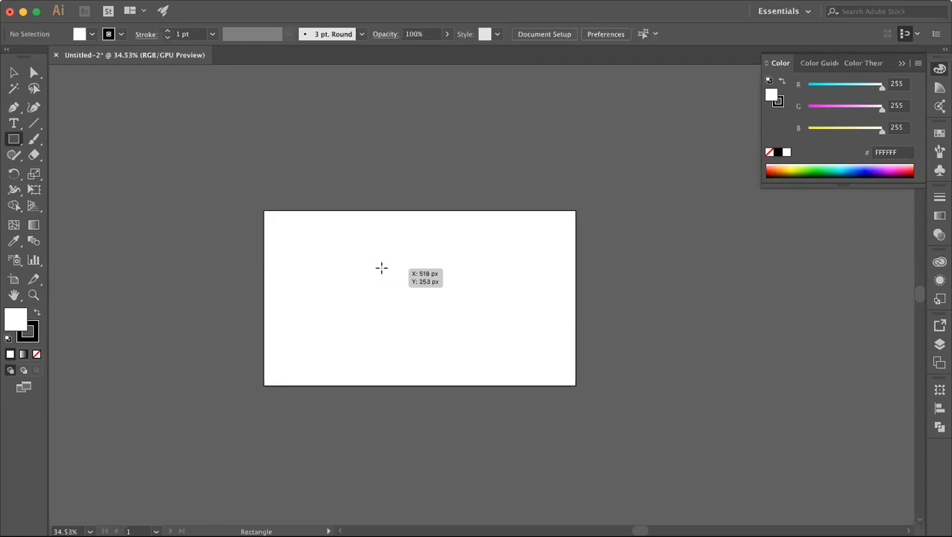
{"action": "left_click_drag", "start_coordinate": [381, 268], "coordinate": [431, 313]}
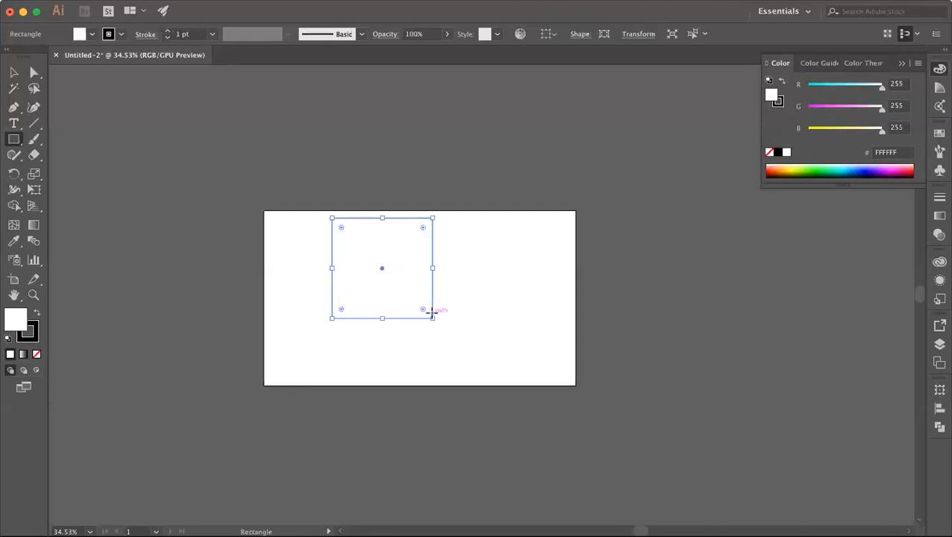
{"action": "key", "text": "Delete"}
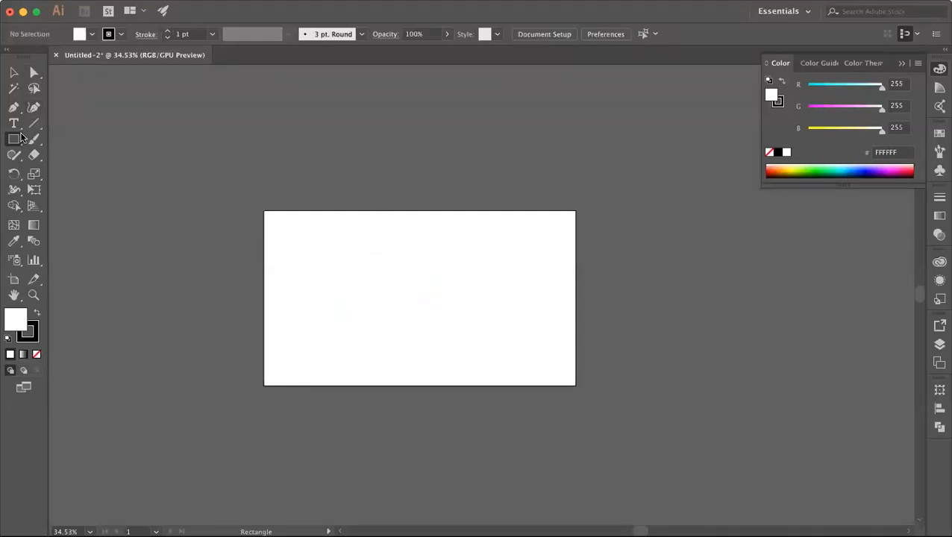
Step: Draw a square about 302 px wide from its centre and move it to the middle of the artboard
{"action": "left_click_drag", "start_coordinate": [355, 249], "coordinate": [390, 284]}
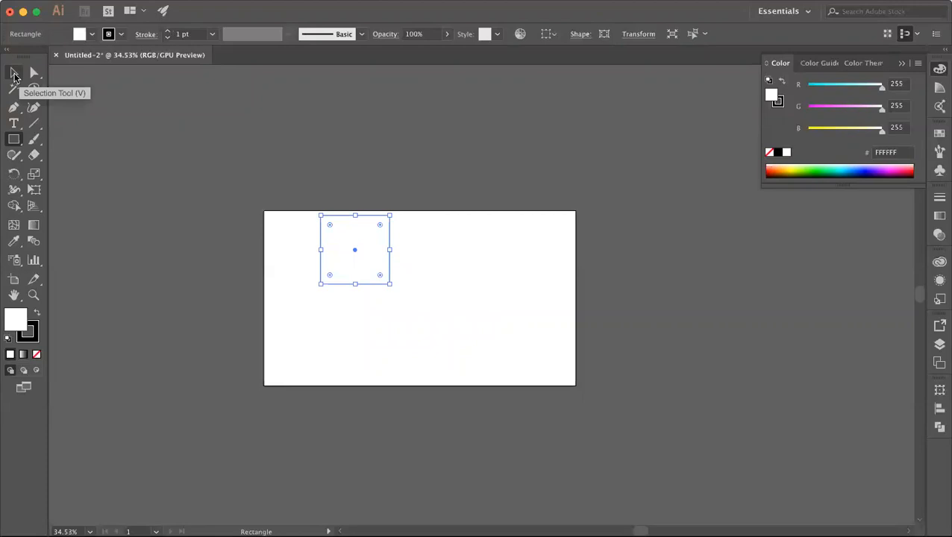
{"action": "left_click", "coordinate": [14, 75]}
{"action": "left_click_drag", "start_coordinate": [370, 248], "coordinate": [430, 300]}
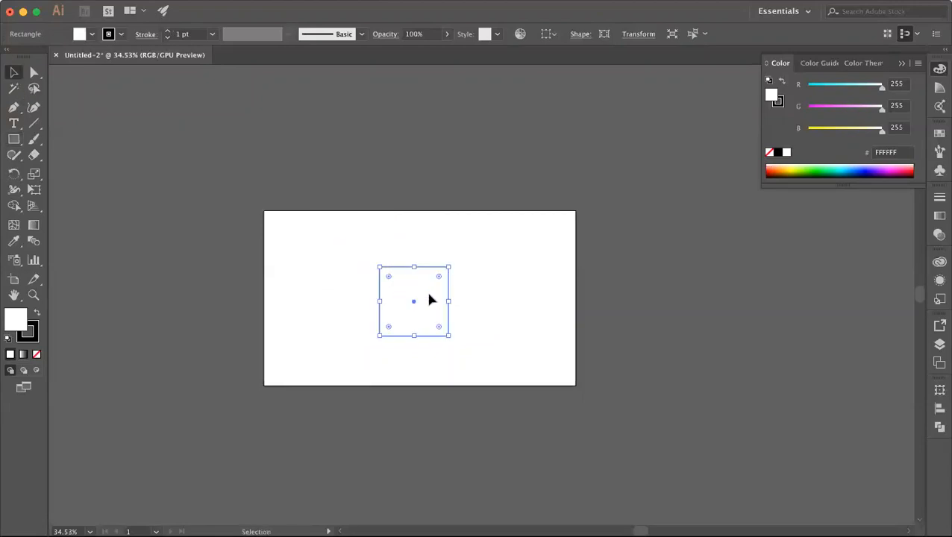
Step: Pull the square's lower-right anchor outward to about X 932, Y 529 px with Direct Selection and shift the whole distorted shape slightly
{"action": "left_click", "coordinate": [32, 73]}
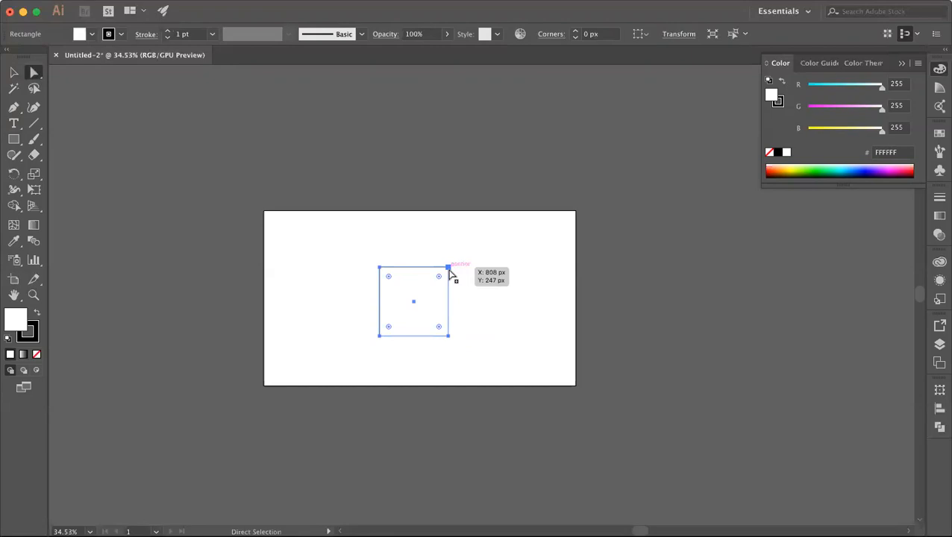
{"action": "left_click", "coordinate": [447, 336]}
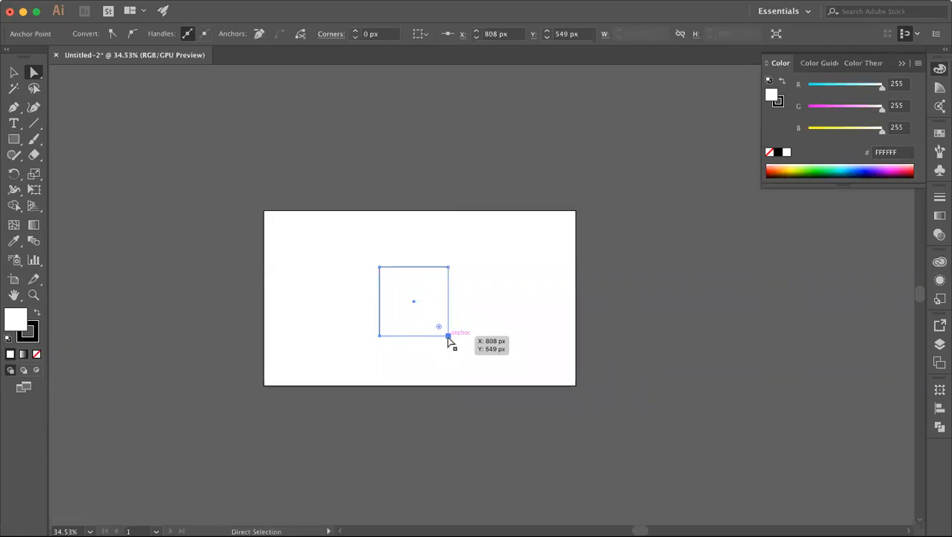
{"action": "left_click_drag", "start_coordinate": [448, 337], "coordinate": [478, 336]}
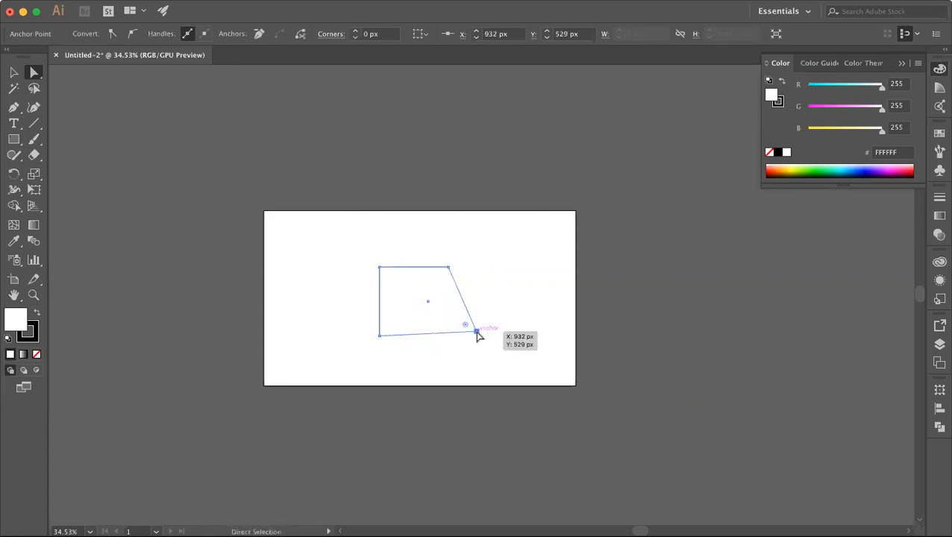
{"action": "left_click", "coordinate": [13, 72]}
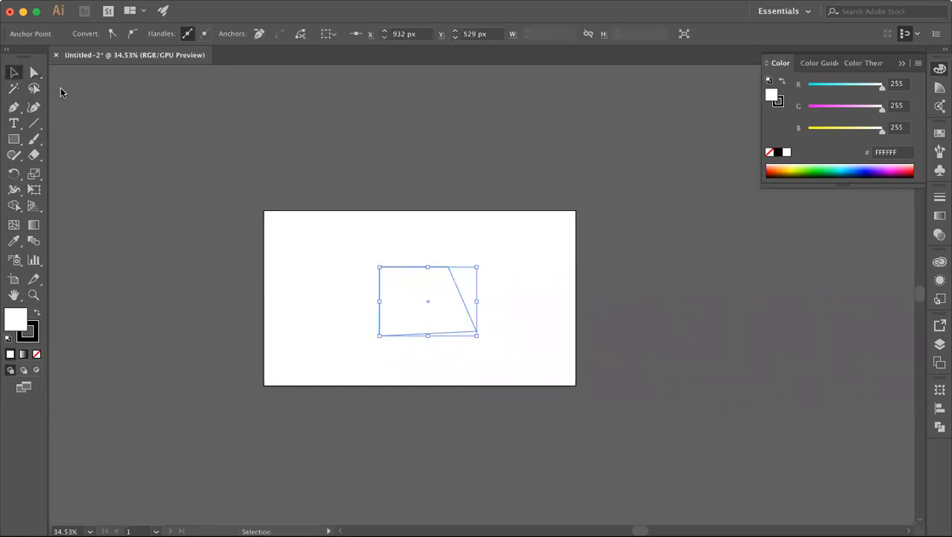
{"action": "mouse_move", "coordinate": [459, 297]}
{"action": "left_mouse_down"}
{"action": "mouse_move", "coordinate": [401, 270]}
{"action": "mouse_move", "coordinate": [470, 298]}
{"action": "left_mouse_up"}
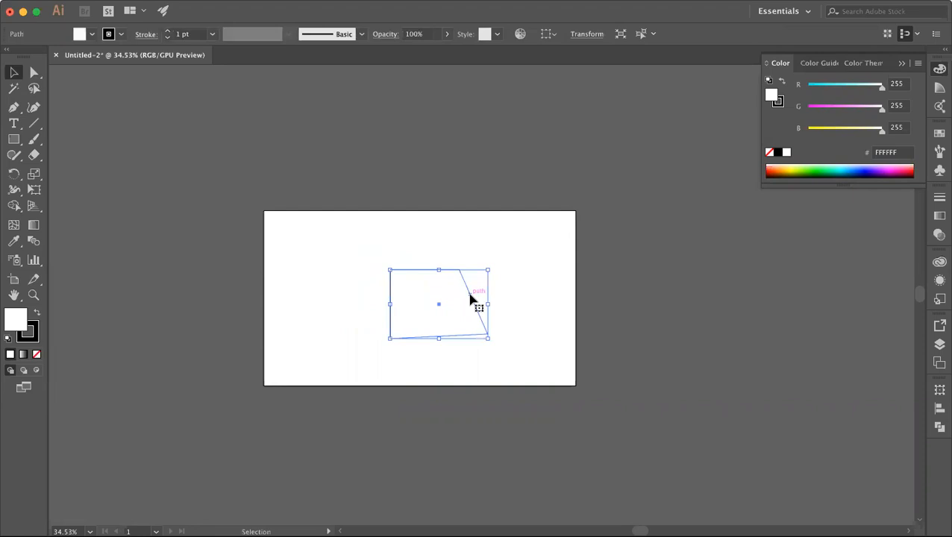
Step: Undo the corner distortion and shape moves, and reposition the restored square near the artboard's centre
{"action": "key", "text": "super+z"}
{"action": "key", "text": "super+z"}
{"action": "key", "text": "super+z"}
{"action": "key", "text": "super+z"}
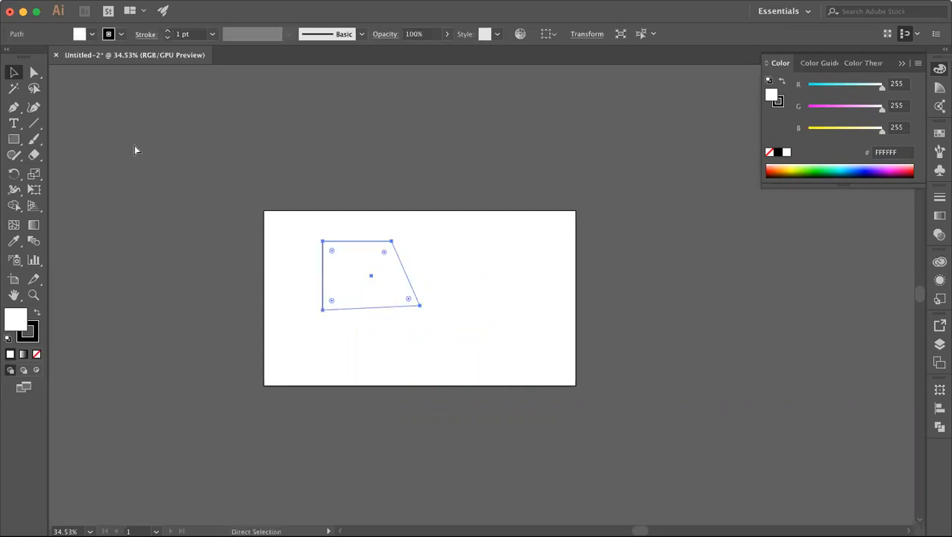
{"action": "key", "text": "super+z"}
{"action": "key", "text": "super+z"}
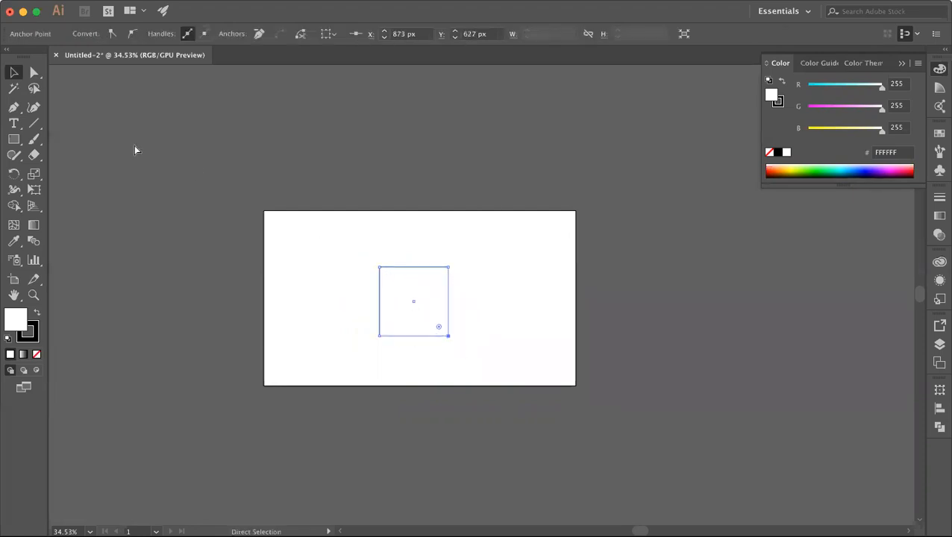
{"action": "left_click_drag", "start_coordinate": [367, 258], "coordinate": [423, 313]}
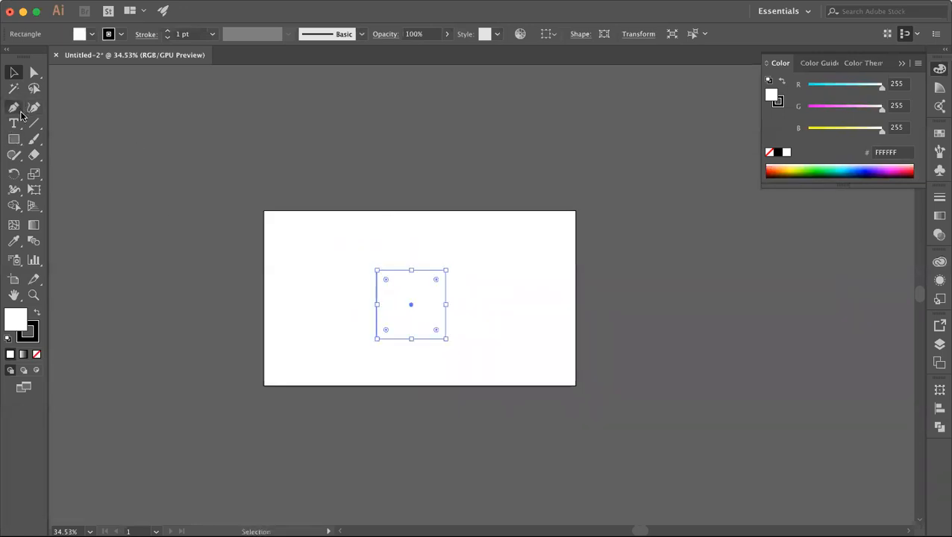
Step: Draw a trial three-point curved path above the square with the Pen tool and delete all of it
{"action": "left_click", "coordinate": [15, 108]}
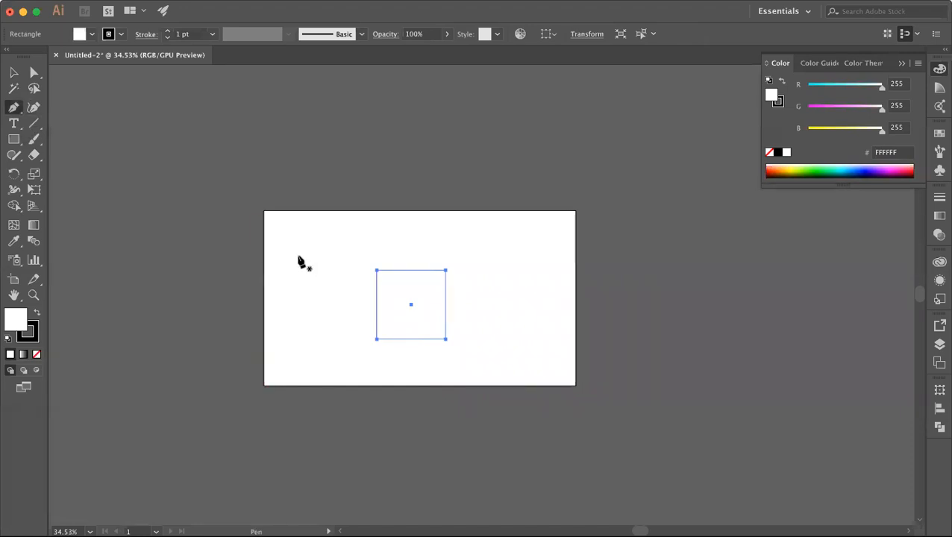
{"action": "left_click_drag", "start_coordinate": [298, 257], "coordinate": [335, 291]}
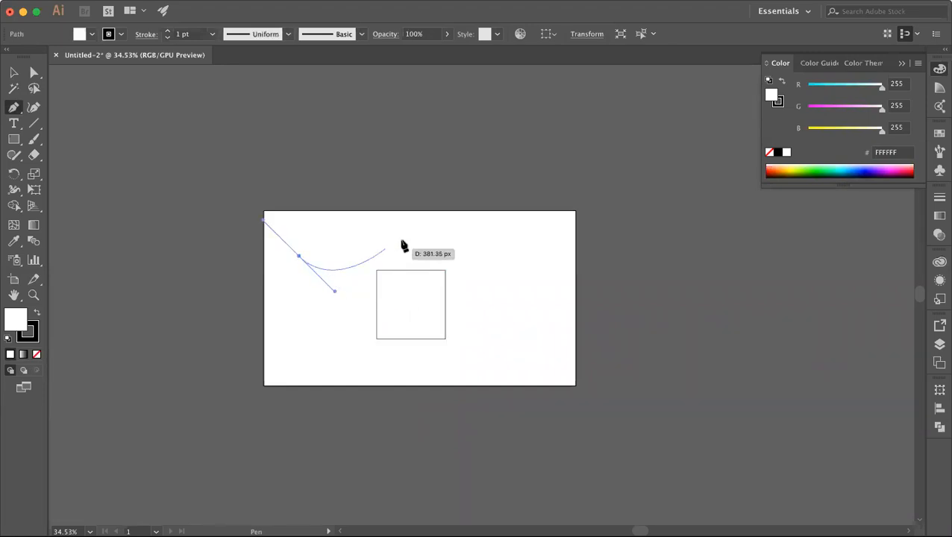
{"action": "left_click", "coordinate": [402, 241]}
{"action": "left_click_drag", "start_coordinate": [494, 283], "coordinate": [513, 329]}
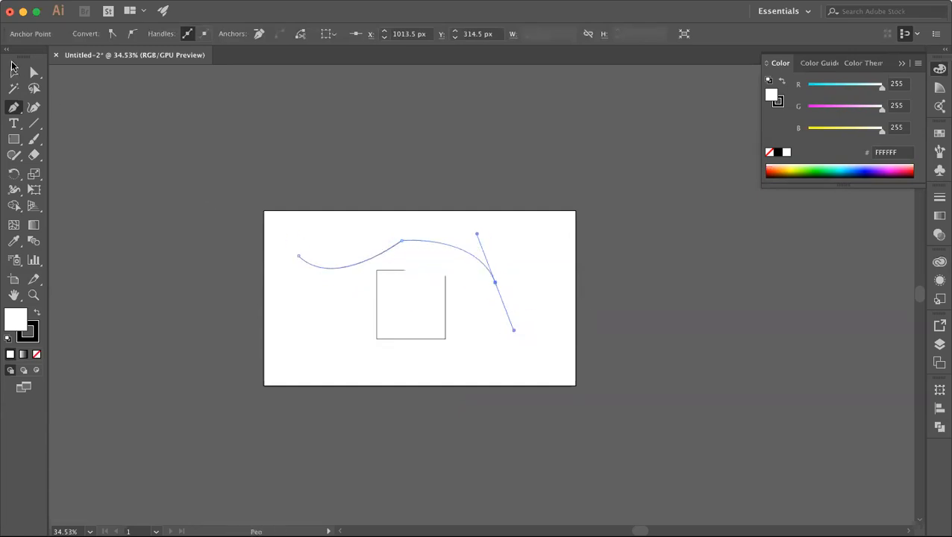
{"action": "left_click", "coordinate": [14, 73]}
{"action": "key", "text": "Delete"}
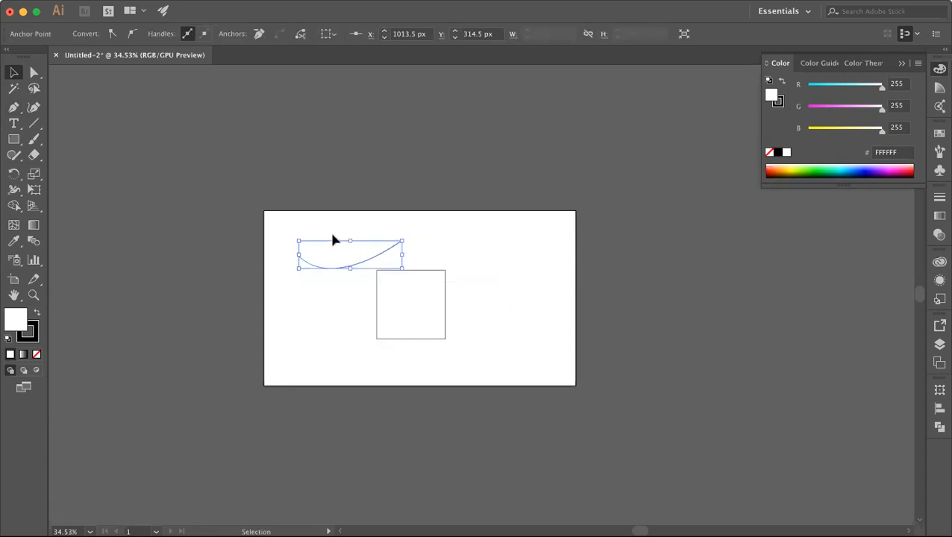
{"action": "key", "text": "Delete"}
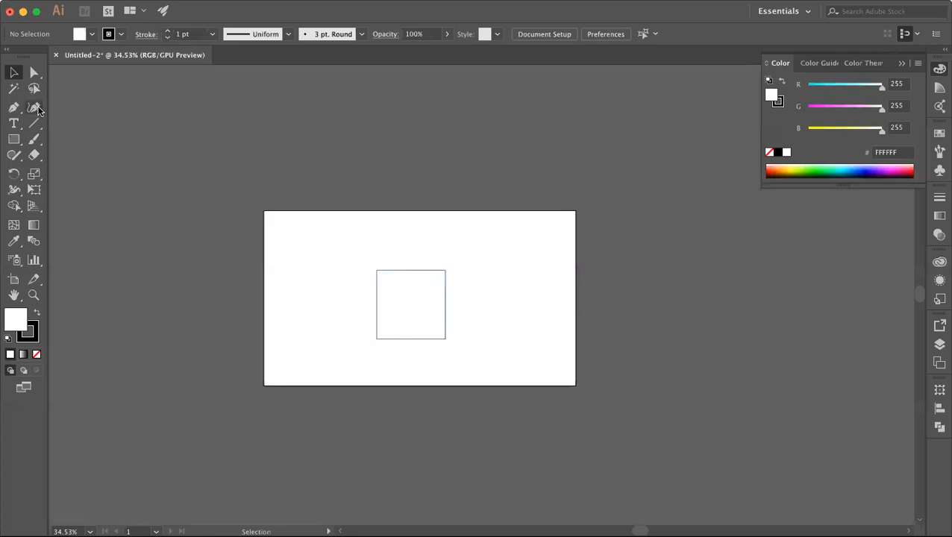
Step: Draw an open wavy three-point path with the Pen tool above the square, ending at the artboard's right edge
{"action": "left_click", "coordinate": [35, 107]}
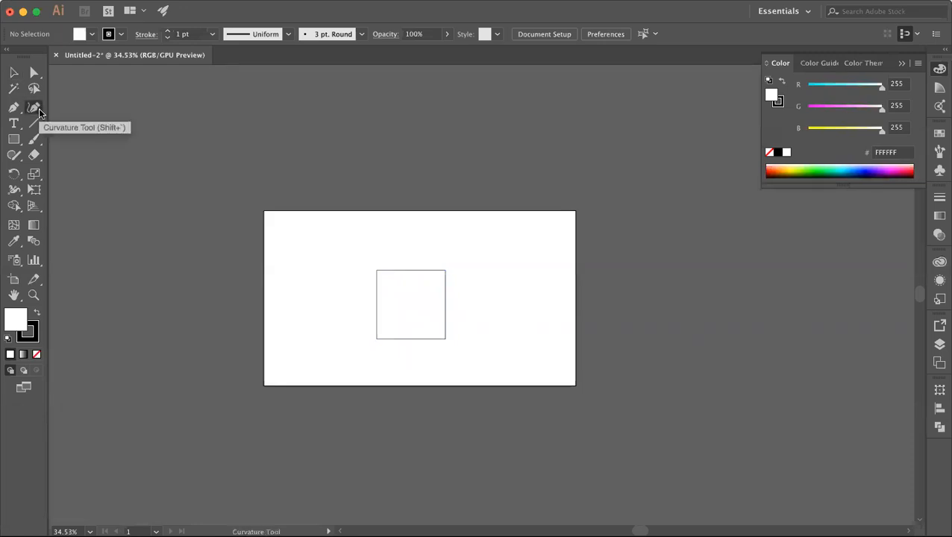
{"action": "left_click", "coordinate": [13, 107]}
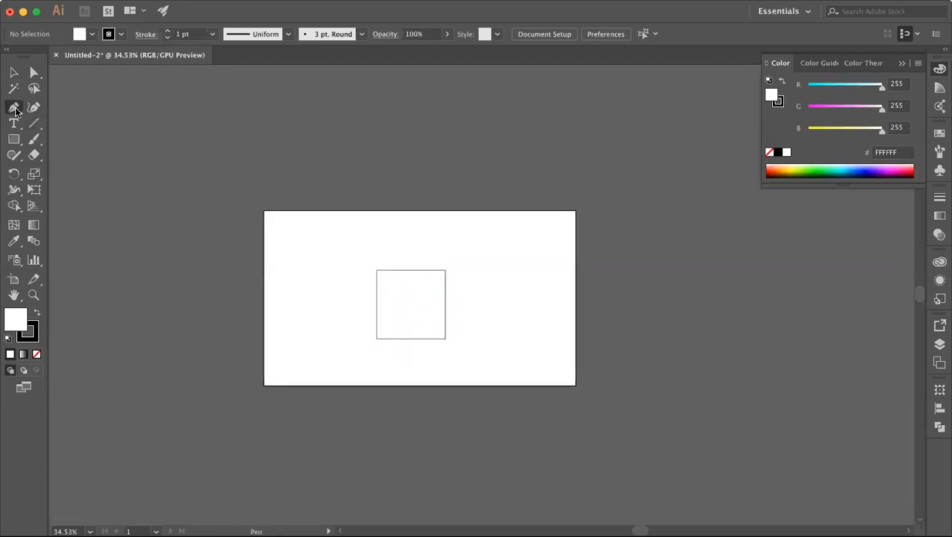
{"action": "left_click", "coordinate": [294, 241]}
{"action": "left_click_drag", "start_coordinate": [462, 247], "coordinate": [529, 300]}
{"action": "left_click_drag", "start_coordinate": [573, 222], "coordinate": [622, 143]}
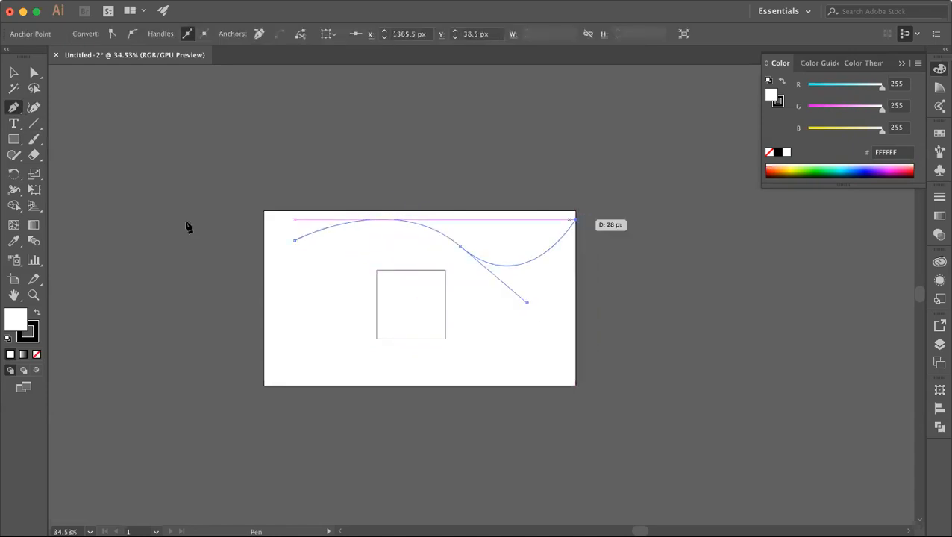
Step: Reshape the wavy path with the Curvature tool, moving its two inner points to form a gentle, nearly flat wave
{"action": "left_click", "coordinate": [34, 106]}
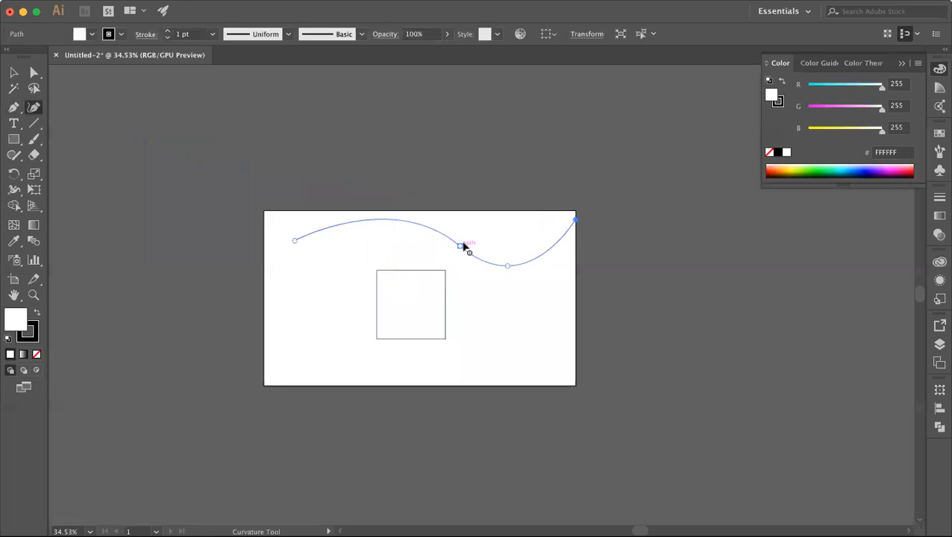
{"action": "mouse_move", "coordinate": [461, 247]}
{"action": "left_mouse_down"}
{"action": "mouse_move", "coordinate": [461, 262]}
{"action": "mouse_move", "coordinate": [448, 241]}
{"action": "left_mouse_up"}
{"action": "left_click_drag", "start_coordinate": [507, 267], "coordinate": [515, 247]}
{"action": "left_click_drag", "start_coordinate": [449, 242], "coordinate": [396, 238]}
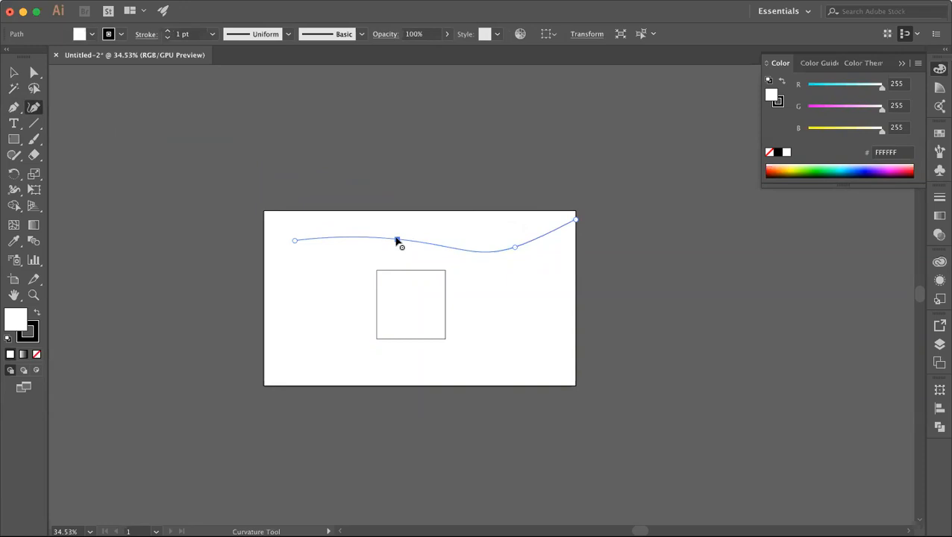
{"action": "mouse_move", "coordinate": [397, 239]}
{"action": "left_mouse_down"}
{"action": "mouse_move", "coordinate": [397, 248]}
{"action": "mouse_move", "coordinate": [391, 227]}
{"action": "left_mouse_up"}
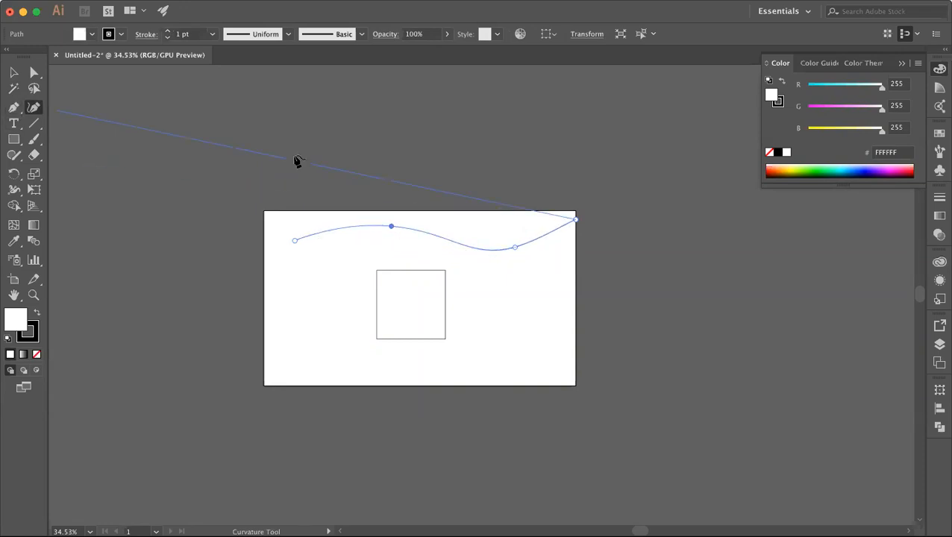
{"action": "left_click_drag", "start_coordinate": [516, 251], "coordinate": [521, 259]}
{"action": "left_click_drag", "start_coordinate": [540, 221], "coordinate": [515, 229]}
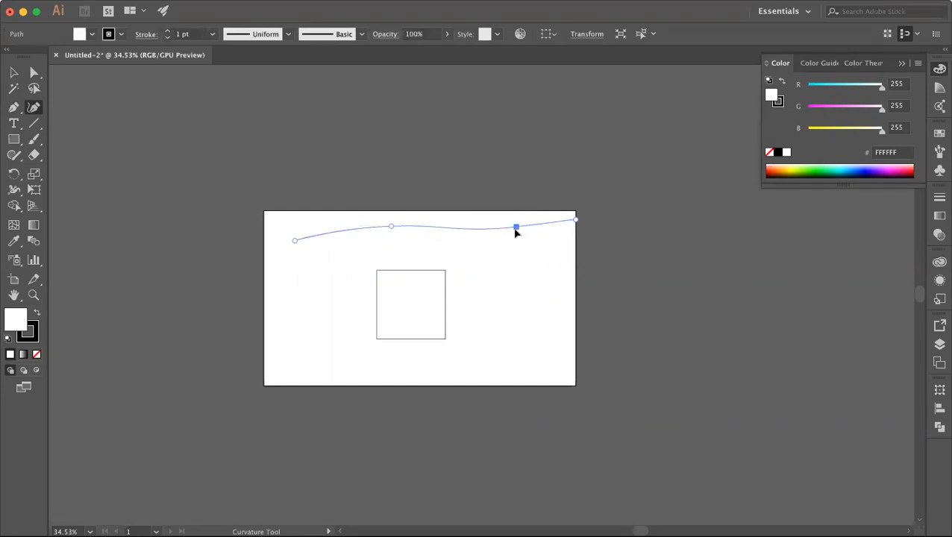
Step: Examine the reshaped wavy path up close with the Selection tool, deselecting and reselecting it
{"action": "key", "text": "v"}
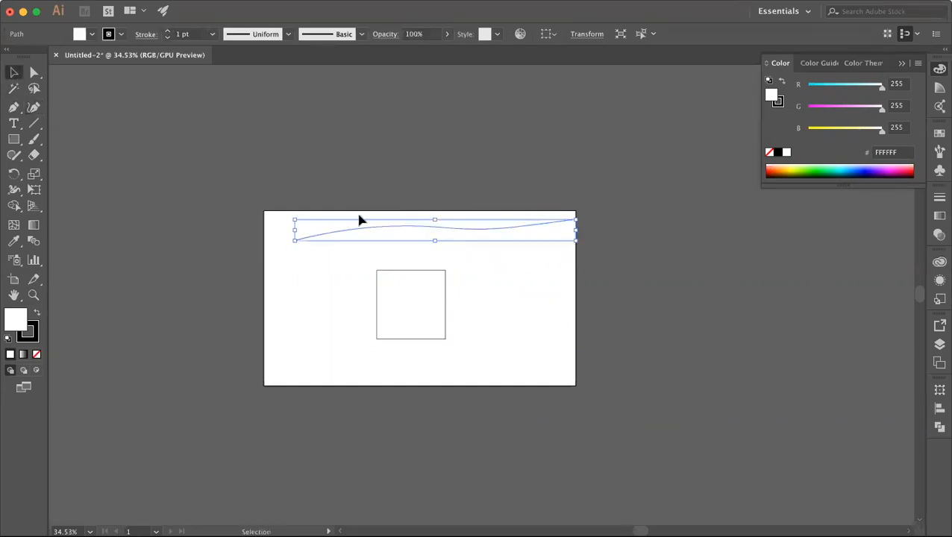
{"action": "left_click", "coordinate": [464, 256]}
{"action": "scroll", "coordinate": [464, 256], "scroll_direction": "up", "scroll_amount": 10}
{"action": "scroll", "coordinate": [465, 256], "scroll_direction": "up", "scroll_amount": 4}
{"action": "scroll", "coordinate": [464, 255], "scroll_direction": "right", "scroll_amount": 2}
{"action": "scroll", "coordinate": [464, 256], "scroll_direction": "up", "scroll_amount": 5}
{"action": "scroll", "coordinate": [464, 261], "scroll_direction": "down", "scroll_amount": 9}
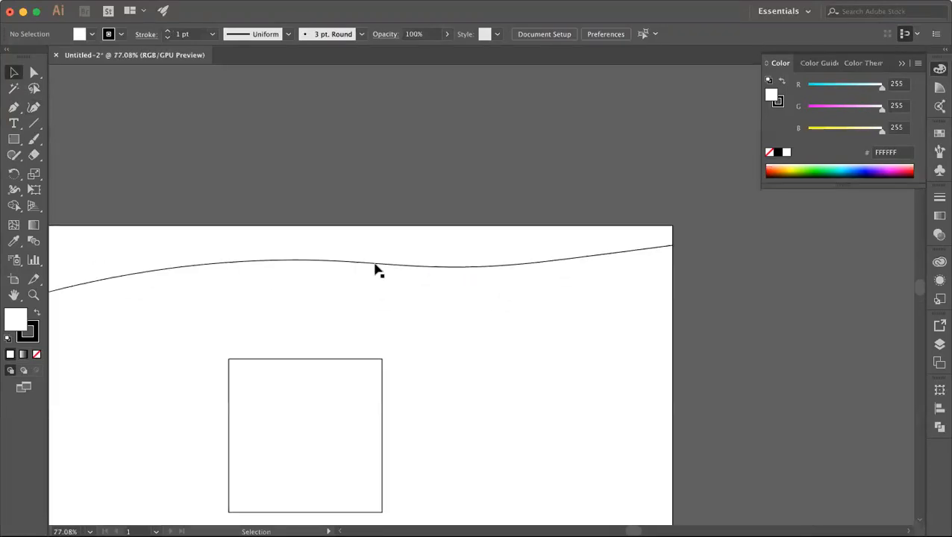
{"action": "left_click", "coordinate": [252, 265]}
{"action": "scroll", "coordinate": [251, 265], "scroll_direction": "down", "scroll_amount": 4}
{"action": "scroll", "coordinate": [251, 265], "scroll_direction": "up", "scroll_amount": 2}
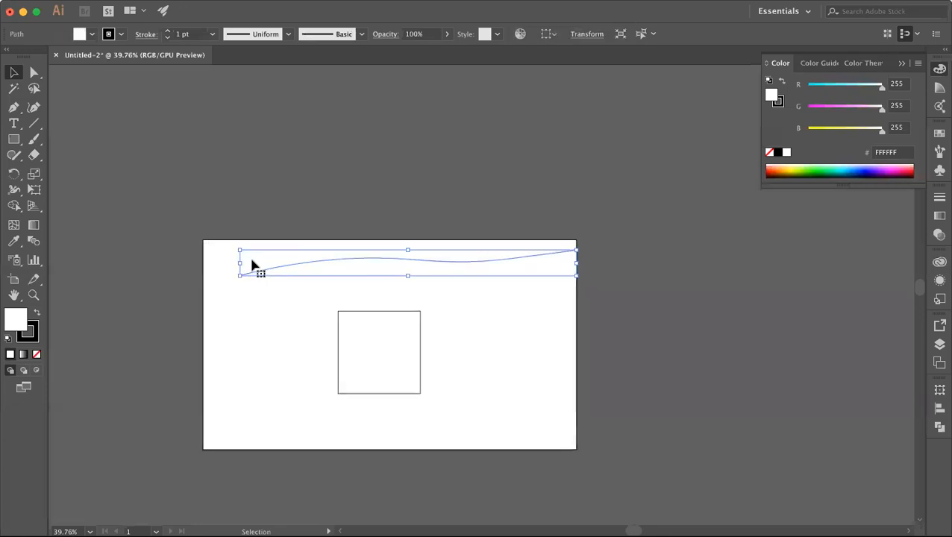
Step: Add a short point-text sentence stating a first name beneath the wavy path's left end, and finish editing it
{"action": "left_click", "coordinate": [13, 124]}
{"action": "scroll", "coordinate": [230, 397], "scroll_direction": "left", "scroll_amount": 2}
{"action": "scroll", "coordinate": [230, 397], "scroll_direction": "down", "scroll_amount": 2}
{"action": "scroll", "coordinate": [229, 397], "scroll_direction": "left", "scroll_amount": 1}
{"action": "scroll", "coordinate": [230, 397], "scroll_direction": "down", "scroll_amount": 1}
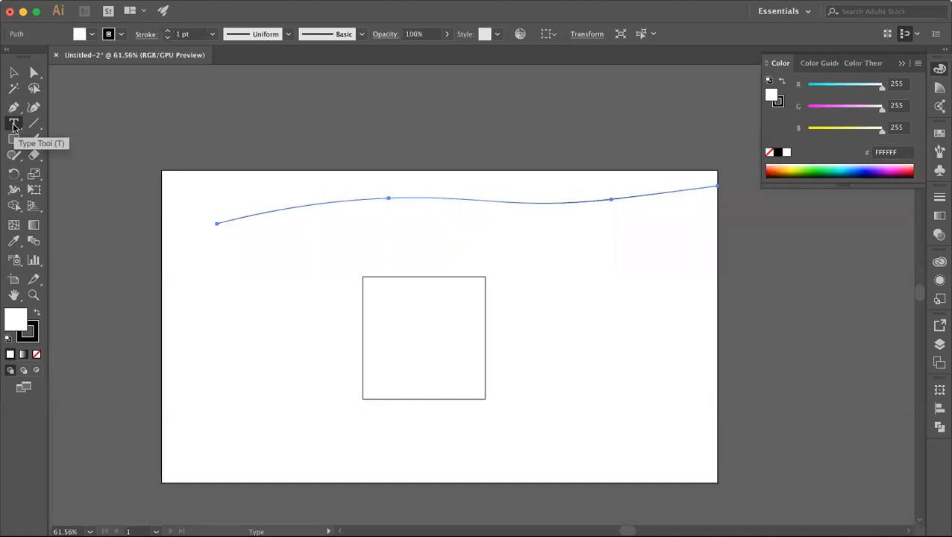
{"action": "left_click", "coordinate": [198, 262]}
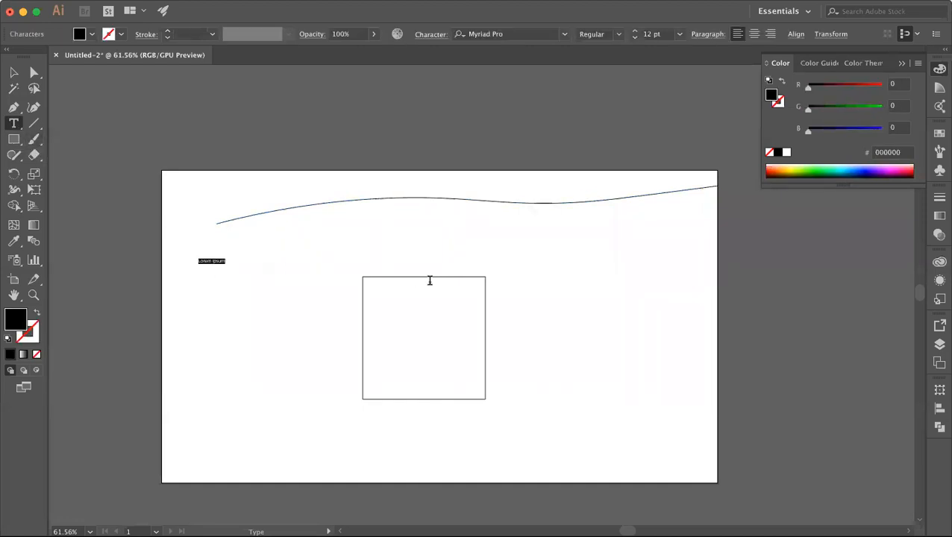
{"action": "type", "text": "My nme is asaqib"}
{"action": "left_click", "coordinate": [13, 73]}
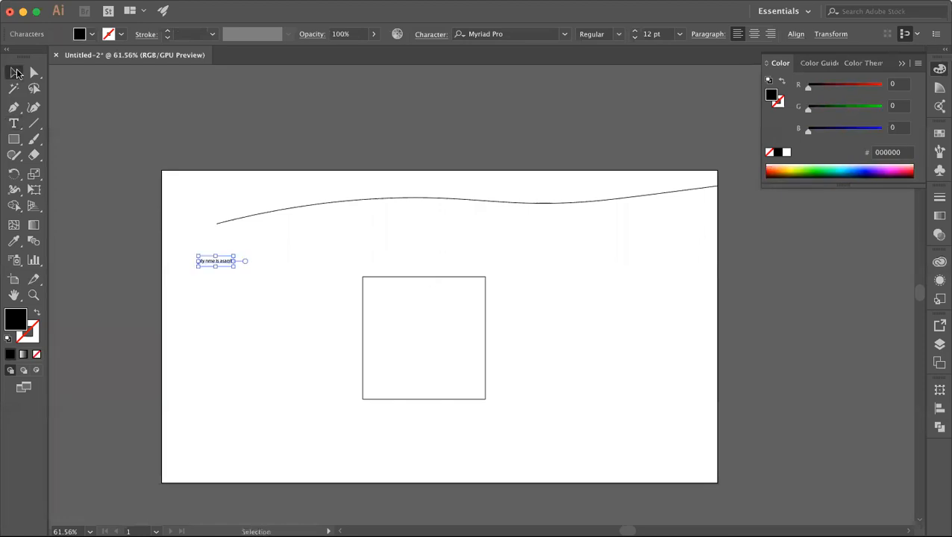
Step: Correct the two typos in the point-text sentence, fixing "name" and the first name, and move the text slightly right
{"action": "left_click", "coordinate": [224, 268]}
{"action": "scroll", "coordinate": [224, 267], "scroll_direction": "up", "scroll_amount": 2}
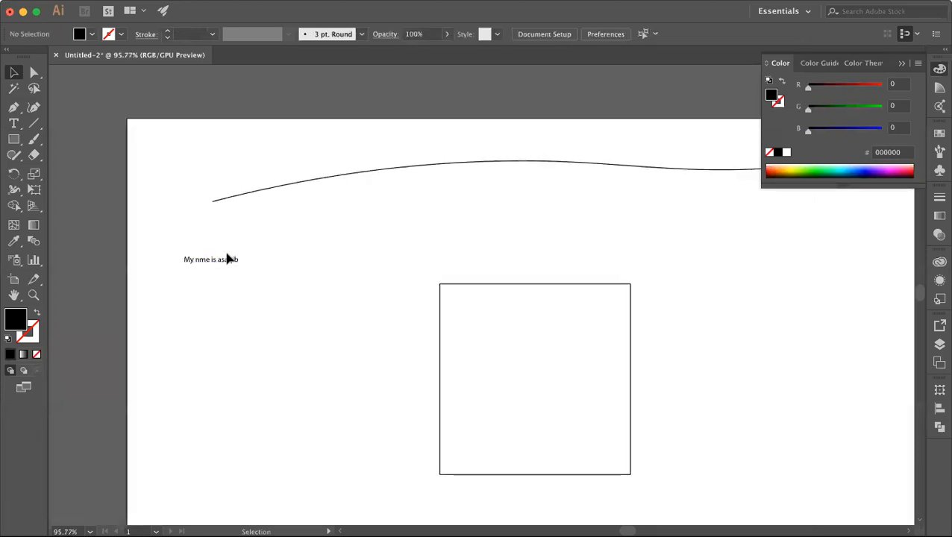
{"action": "double_click", "coordinate": [224, 261]}
{"action": "key", "text": "BackSpace"}
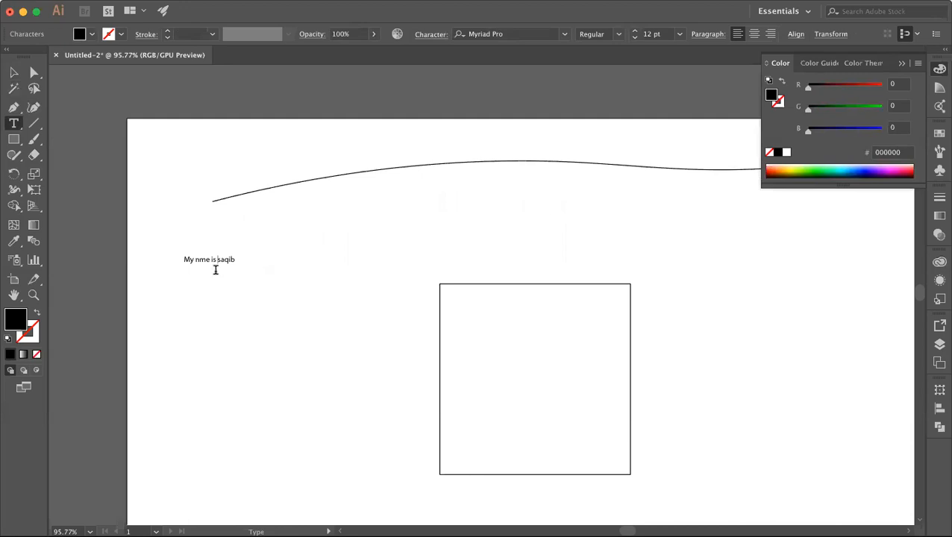
{"action": "left_click", "coordinate": [199, 258]}
{"action": "type", "text": "a"}
{"action": "left_click", "coordinate": [14, 73]}
{"action": "left_click_drag", "start_coordinate": [228, 262], "coordinate": [251, 264]}
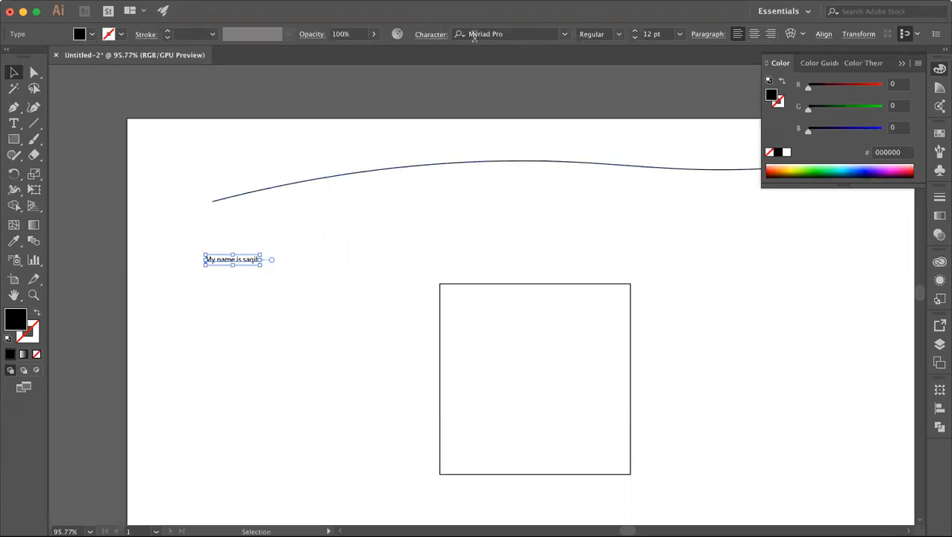
Step: Set the selected sentence's font to Arial Bold and check the preset font sizes without choosing one
{"action": "left_click", "coordinate": [567, 35]}
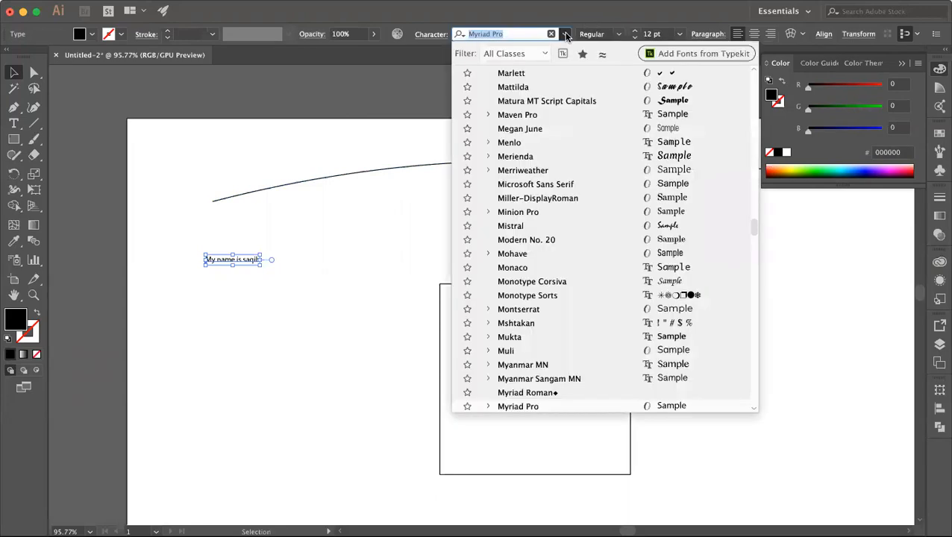
{"action": "scroll", "coordinate": [616, 180], "scroll_direction": "up", "scroll_amount": 15}
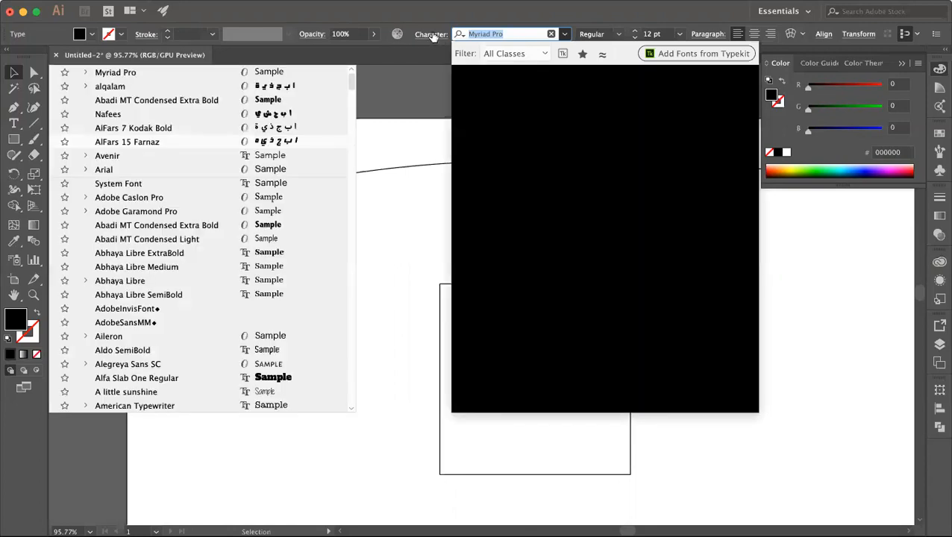
{"action": "left_click", "coordinate": [616, 35]}
{"action": "left_click", "coordinate": [618, 35]}
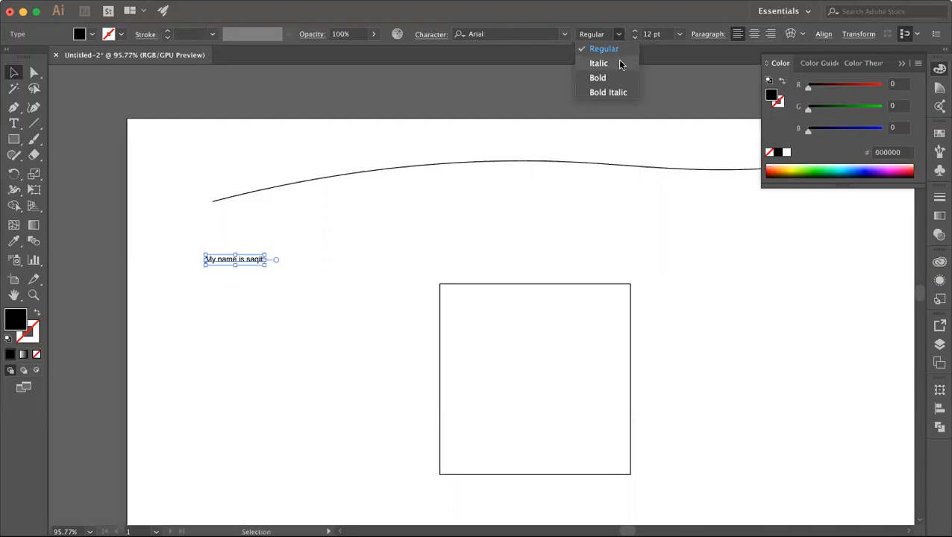
{"action": "left_click", "coordinate": [598, 78]}
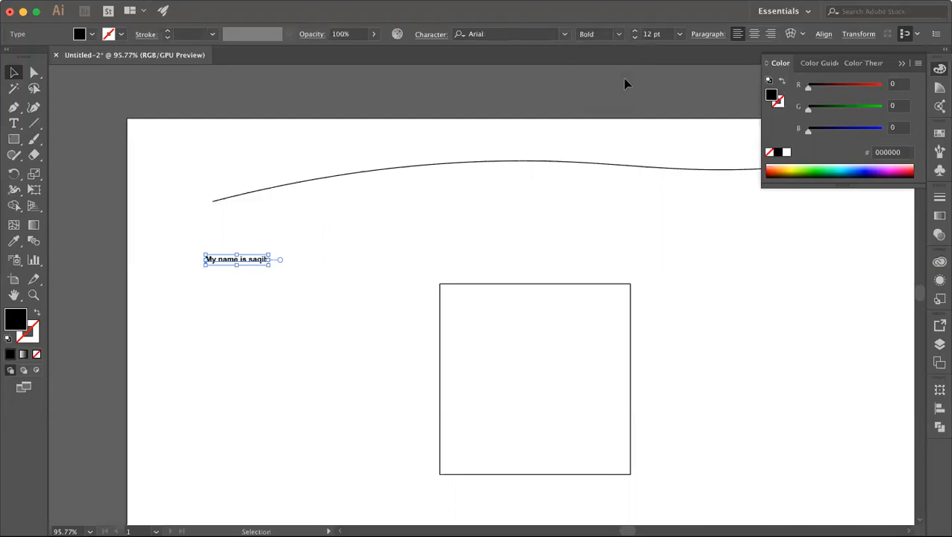
{"action": "left_click", "coordinate": [679, 35]}
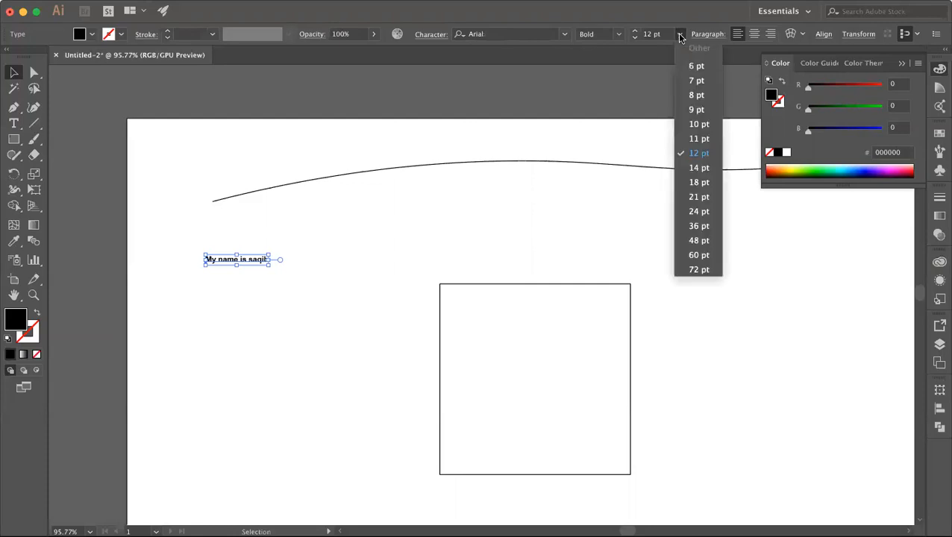
{"action": "left_click", "coordinate": [680, 35]}
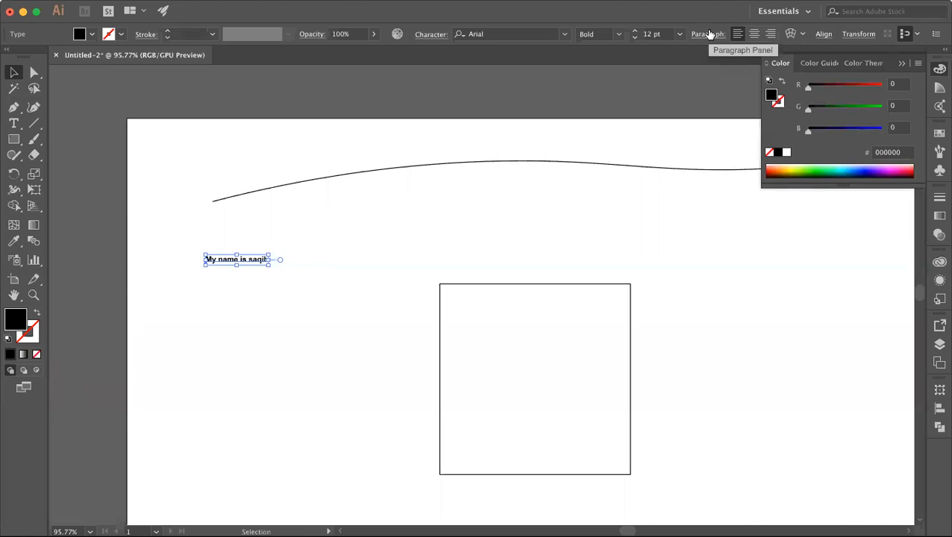
Step: Set the tracking of the sentence's characters to 70
{"action": "left_click", "coordinate": [432, 36]}
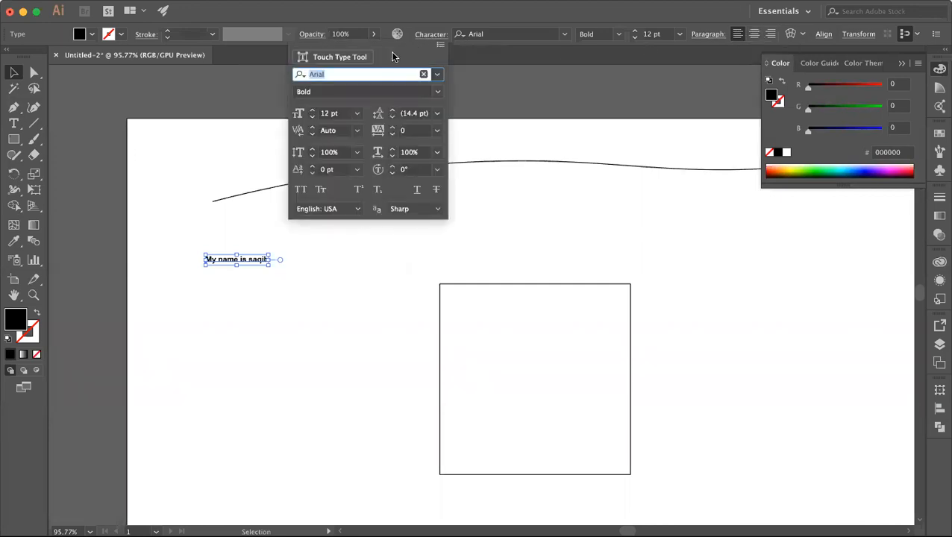
{"action": "left_click", "coordinate": [411, 130]}
{"action": "type", "text": "1"}
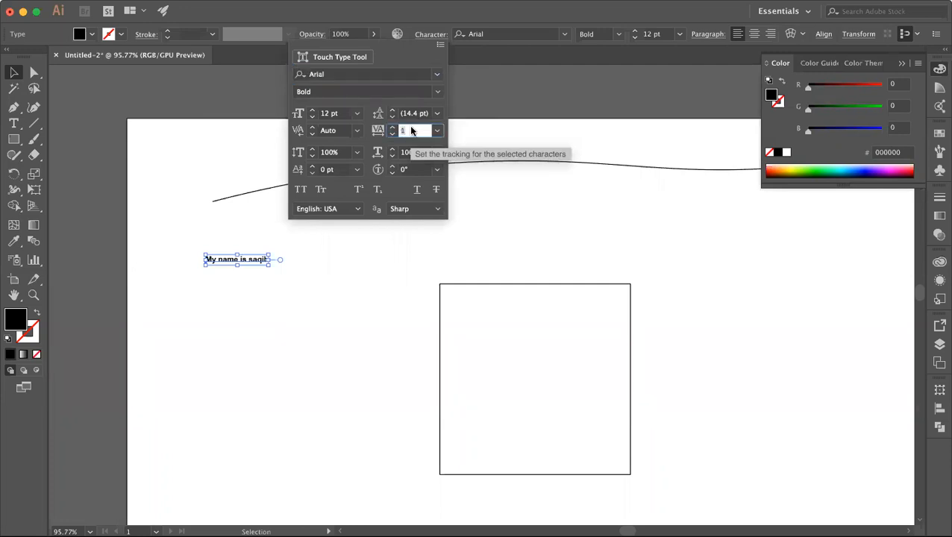
{"action": "key", "text": "shift+Up"}
{"action": "key", "text": "shift+Up"}
{"action": "key", "text": "shift+Up"}
{"action": "key", "text": "shift+Up"}
{"action": "key", "text": "shift+Up"}
{"action": "key", "text": "shift+Up"}
{"action": "key", "text": "shift+Up"}
{"action": "key", "text": "shift+Up"}
{"action": "key", "text": "shift+Up"}
{"action": "key", "text": "shift+Up"}
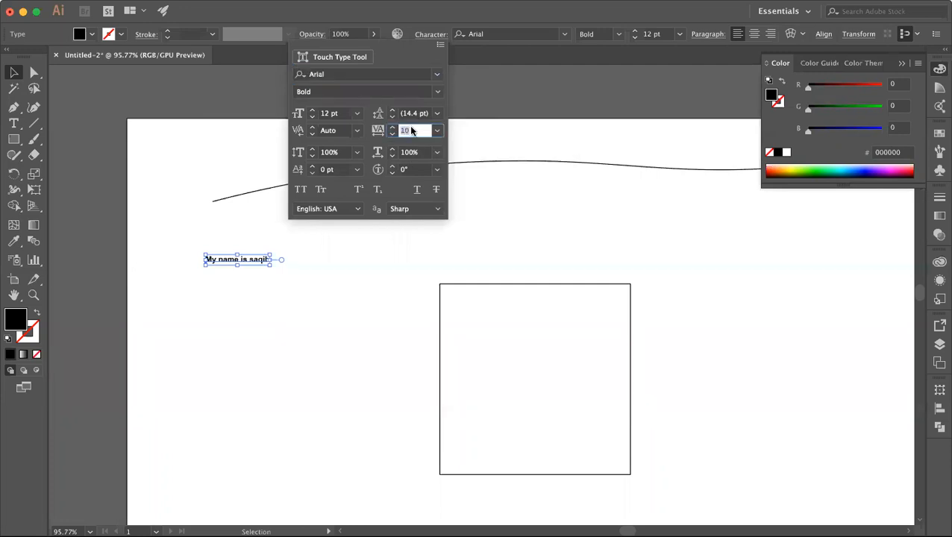
{"action": "key", "text": "shift+Up"}
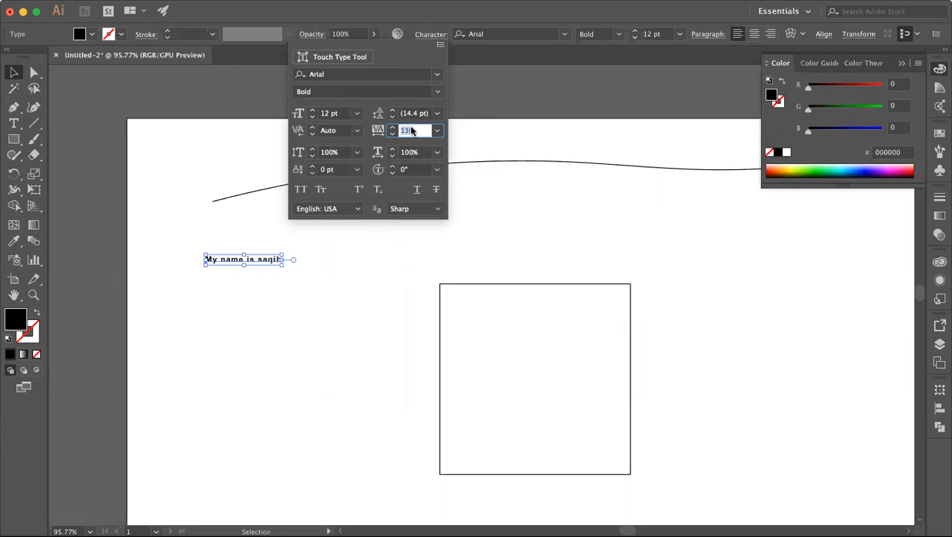
{"action": "key", "text": "shift+Down"}
{"action": "key", "text": "shift+Down"}
{"action": "key", "text": "shift+Down"}
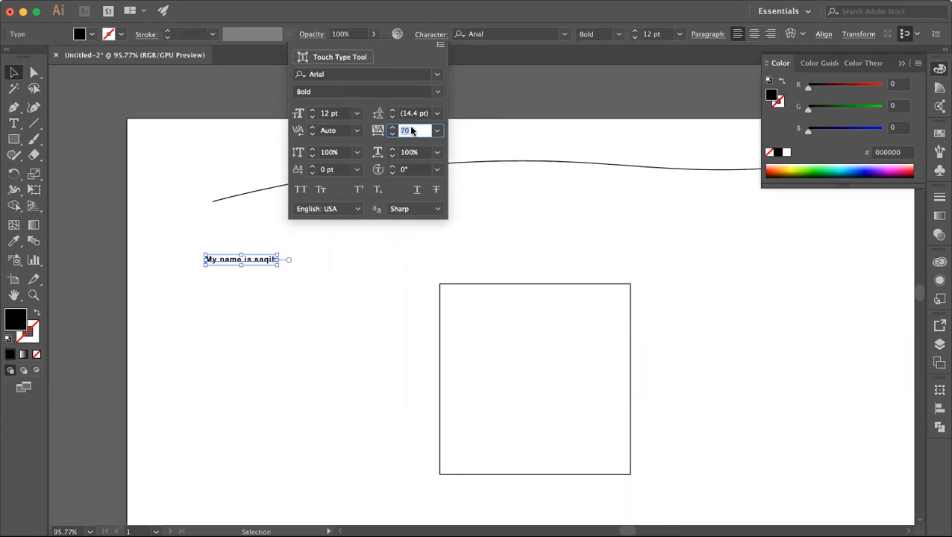
{"action": "left_click", "coordinate": [297, 264]}
Step: Add a second line reading "bhabxh" to the text and finish editing
{"action": "double_click", "coordinate": [271, 261]}
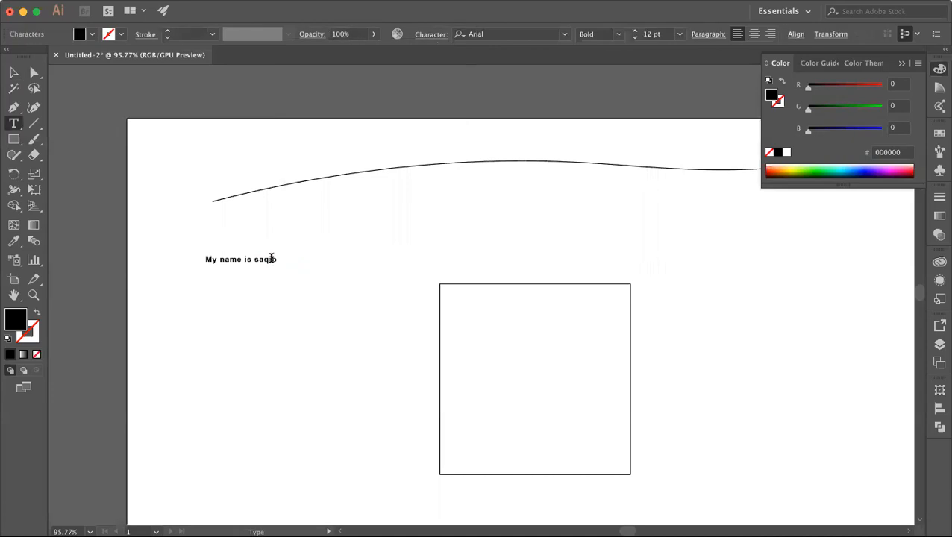
{"action": "type", "text": "bhabxh"}
{"action": "left_click", "coordinate": [14, 72]}
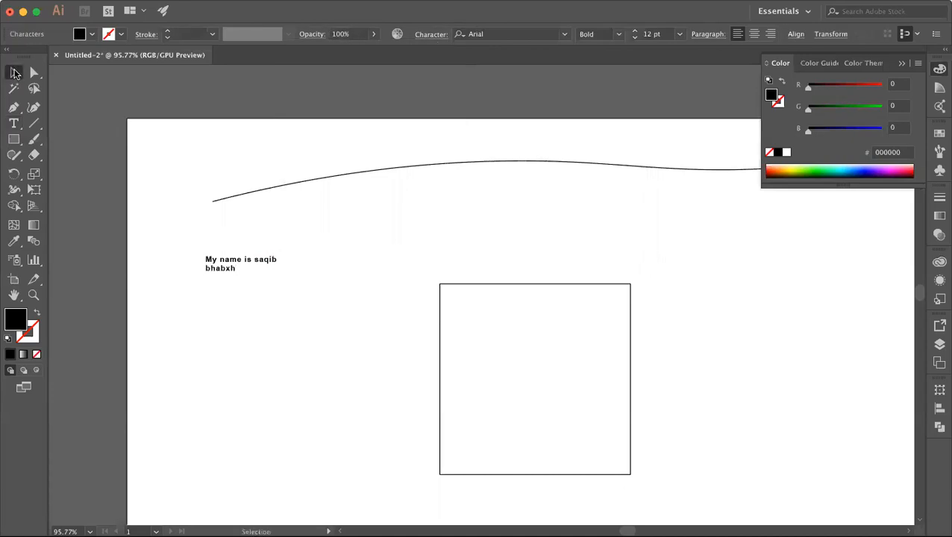
Step: Set the leading between the two text lines to 20 pt
{"action": "left_click", "coordinate": [438, 38]}
{"action": "left_click", "coordinate": [414, 114]}
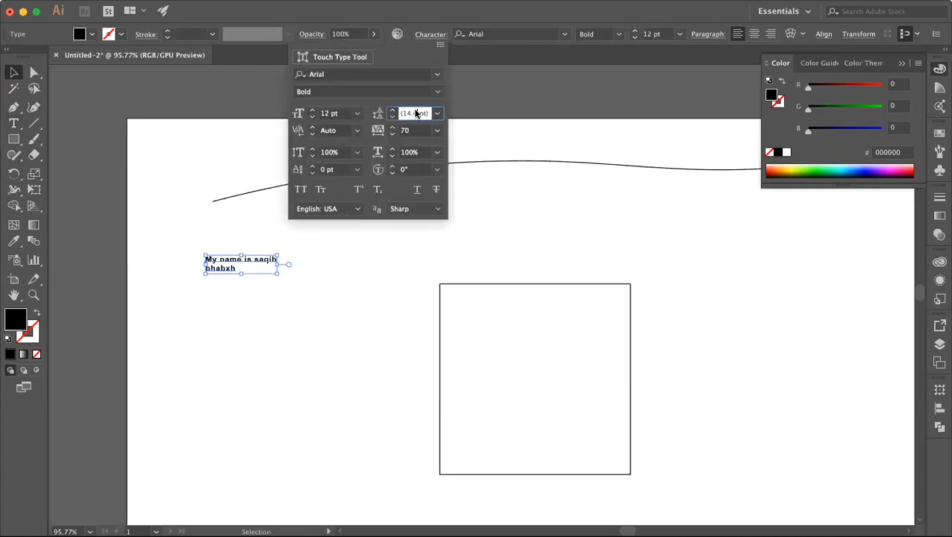
{"action": "type", "text": "30"}
{"action": "key", "text": "Return"}
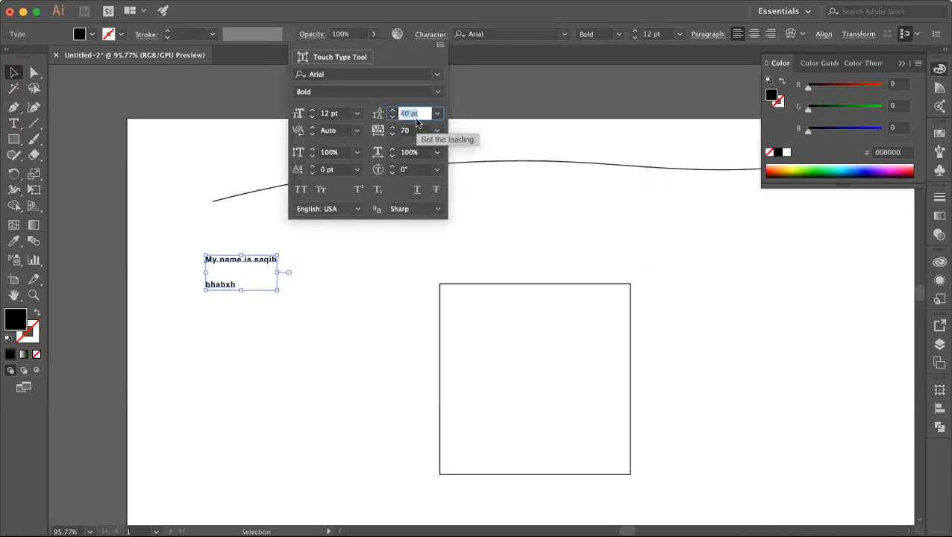
{"action": "key", "text": "shift+Up"}
{"action": "key", "text": "shift+Down"}
{"action": "key", "text": "shift+Down"}
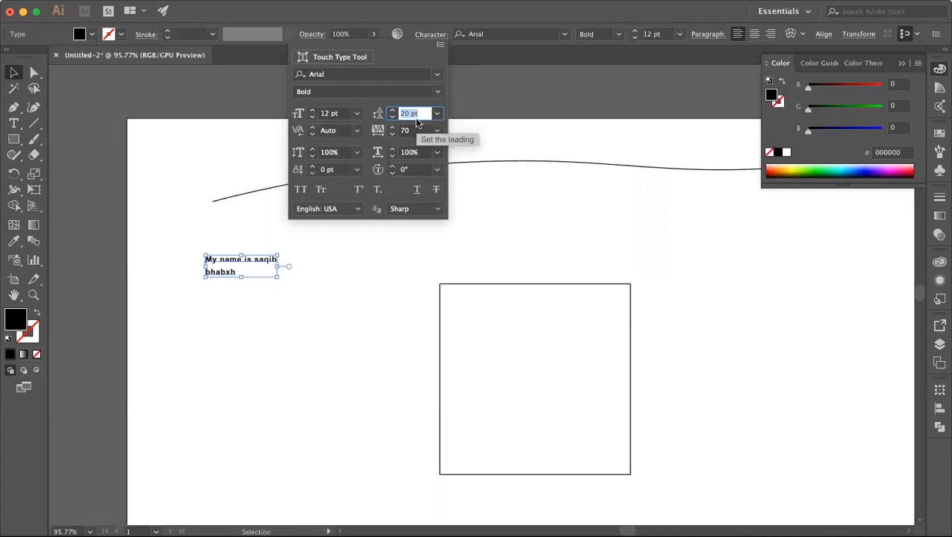
Step: Try stretching the text with a larger vertical scale, and restore the scale to 100%
{"action": "left_click", "coordinate": [329, 152]}
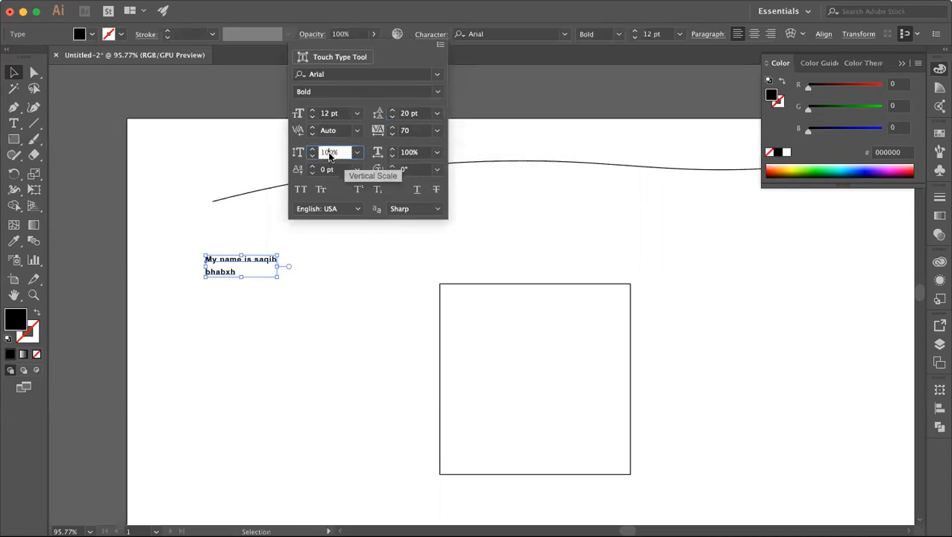
{"action": "key", "text": "shift+Up"}
{"action": "key", "text": "shift+Up"}
{"action": "key", "text": "shift+Up"}
{"action": "key", "text": "shift+Up"}
{"action": "key", "text": "shift+Up"}
{"action": "key", "text": "shift+Up"}
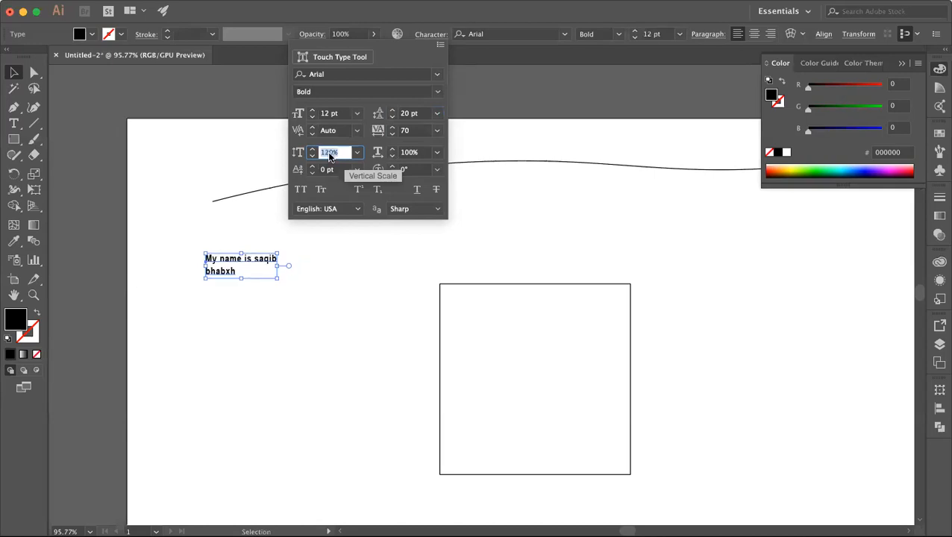
{"action": "key", "text": "shift+Down"}
{"action": "key", "text": "shift+Down"}
{"action": "key", "text": "shift+Down"}
{"action": "key", "text": "shift+Down"}
{"action": "key", "text": "shift+Down"}
{"action": "key", "text": "shift+Down"}
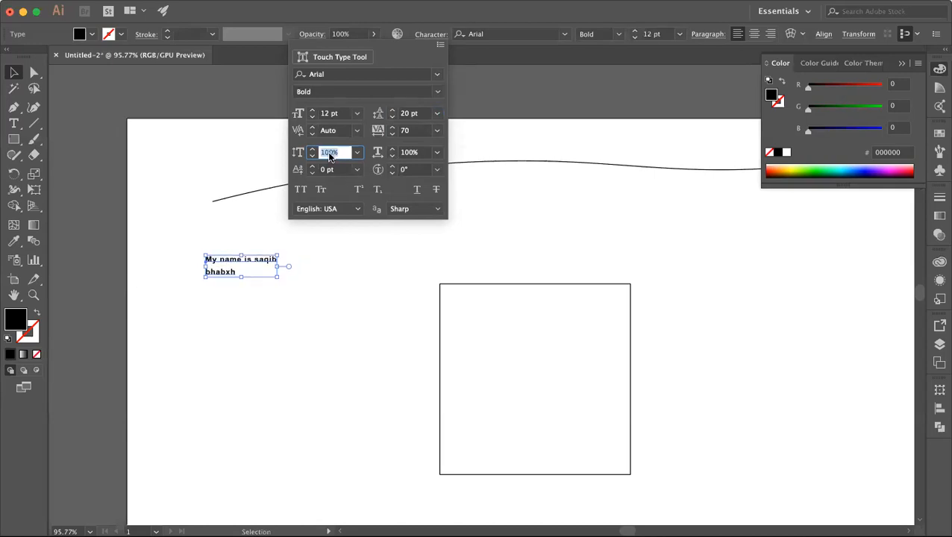
Step: Try widening the text twice with a larger horizontal scale, up to 130%, restoring it to 100% each time
{"action": "left_click", "coordinate": [409, 156]}
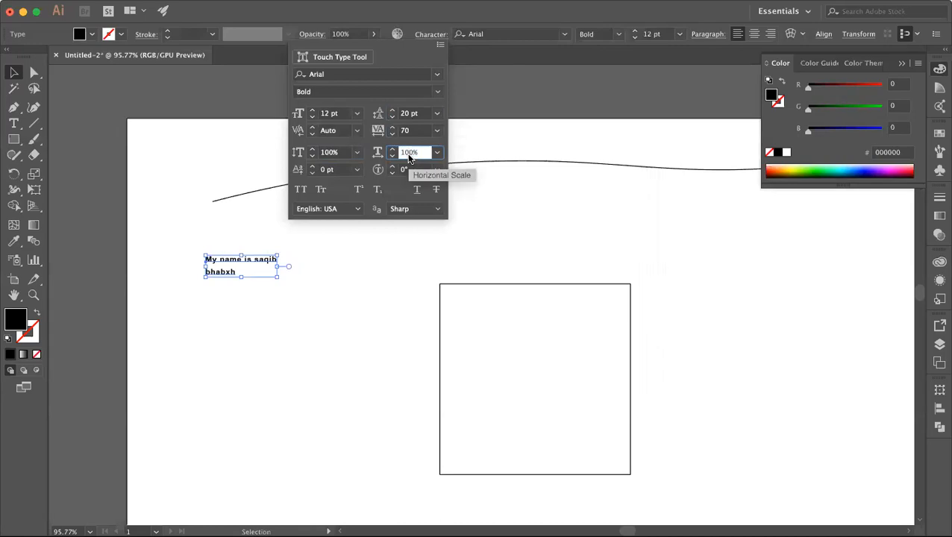
{"action": "key", "text": "shift+Up"}
{"action": "key", "text": "shift+Up"}
{"action": "key", "text": "shift+Up"}
{"action": "key", "text": "shift+Up"}
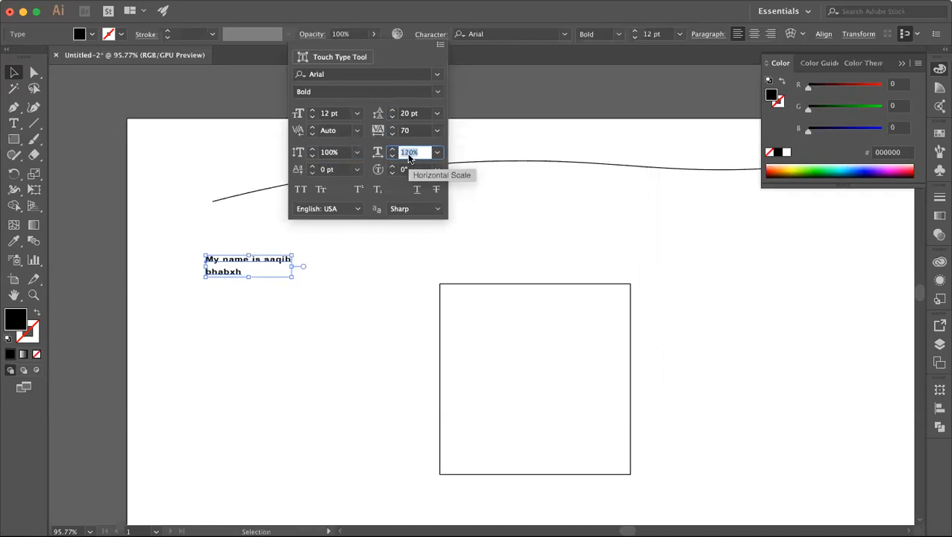
{"action": "key", "text": "shift+Down"}
{"action": "key", "text": "shift+Down"}
{"action": "key", "text": "shift+Down"}
{"action": "key", "text": "shift+Down"}
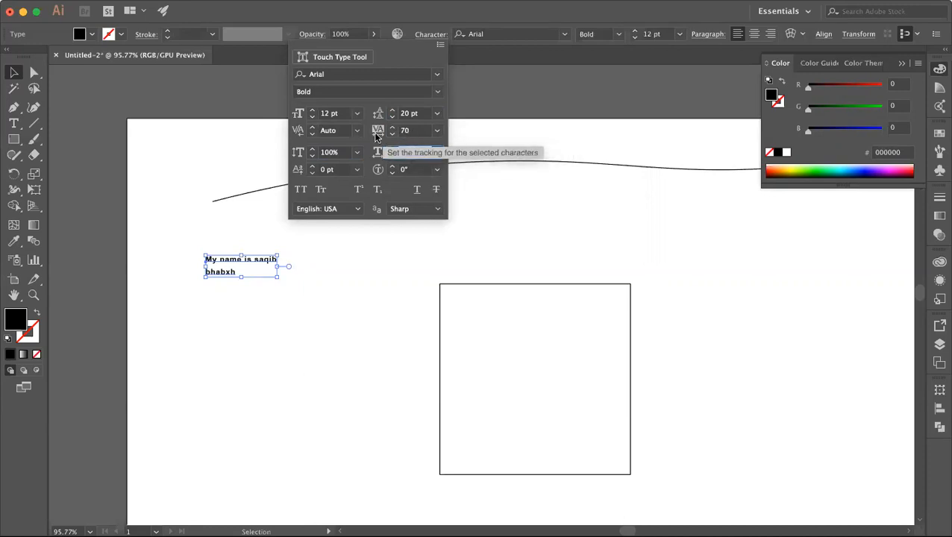
{"action": "left_click", "coordinate": [415, 132]}
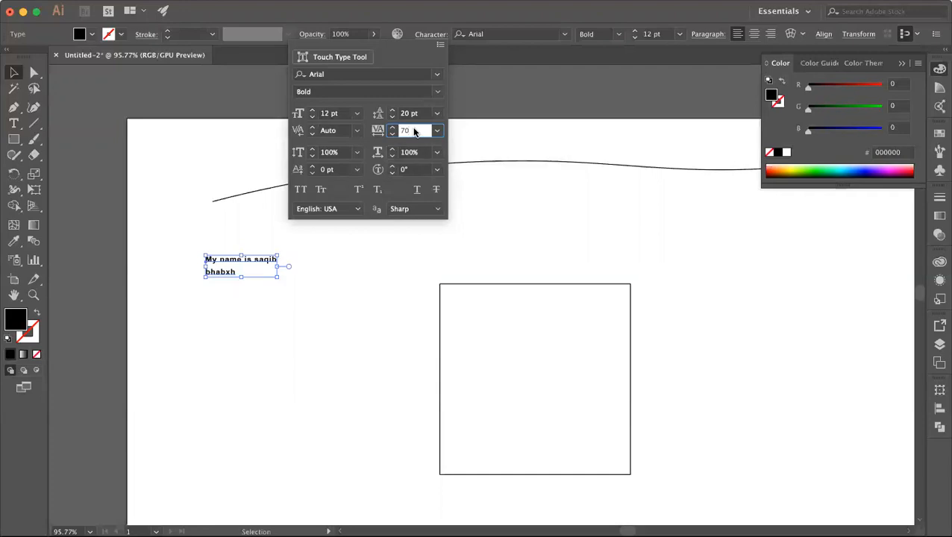
{"action": "left_click", "coordinate": [409, 153]}
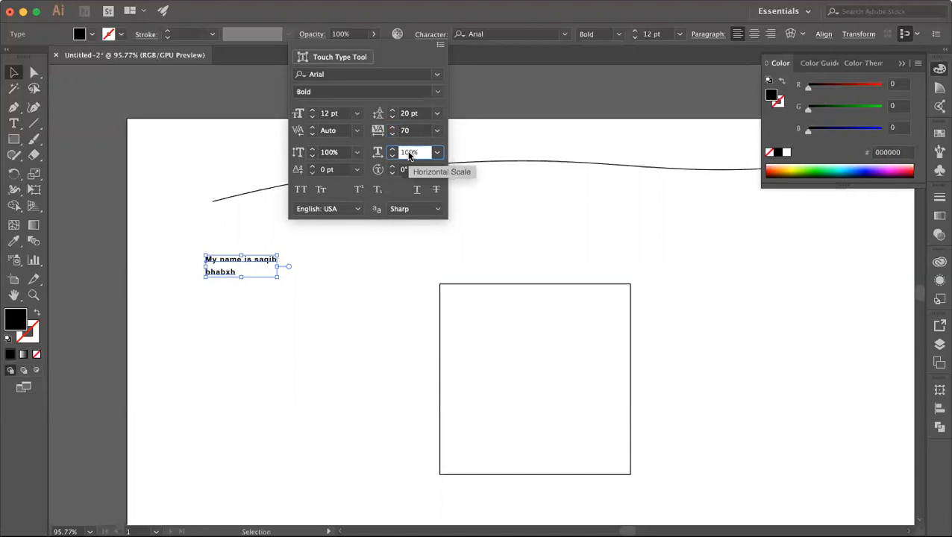
{"action": "key", "text": "shift+Up"}
{"action": "key", "text": "shift+Up"}
{"action": "key", "text": "shift+Up"}
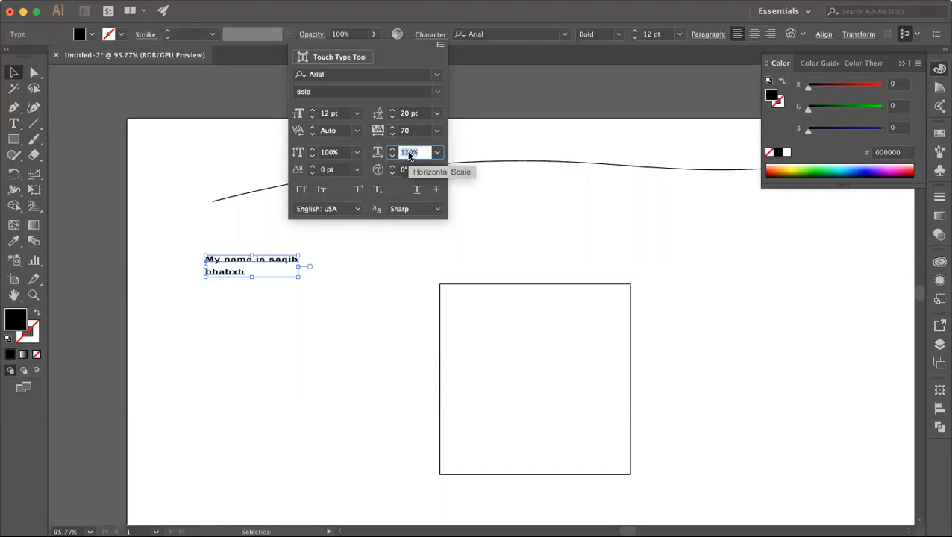
{"action": "key", "text": "shift+Down"}
{"action": "key", "text": "shift+Down"}
{"action": "key", "text": "shift+Down"}
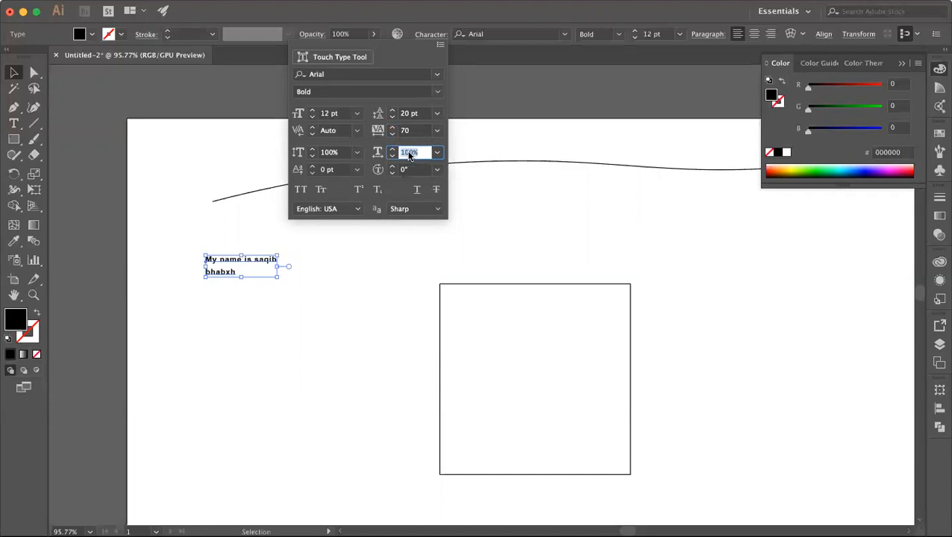
Step: Try All Caps, Small Caps, Superscript and Subscript on the text one at a time, switching each off again
{"action": "left_click", "coordinate": [301, 191]}
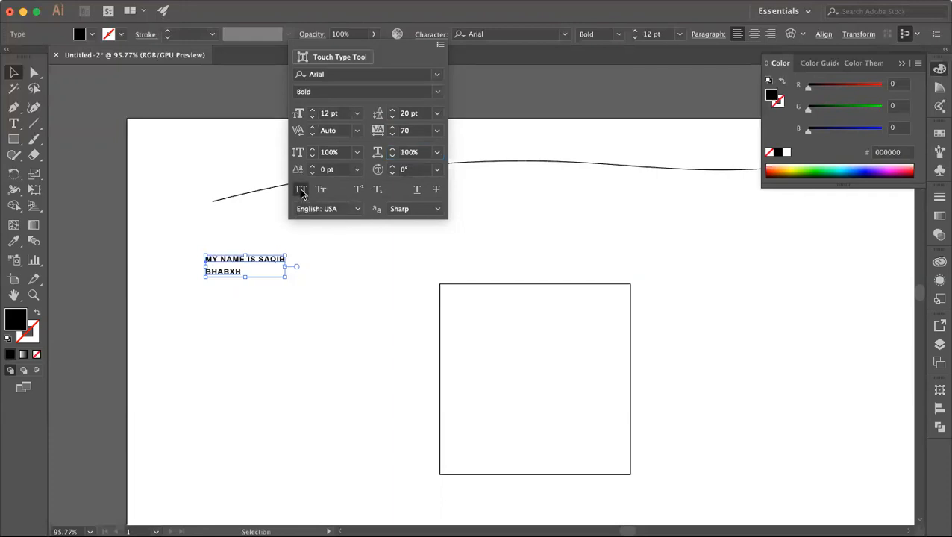
{"action": "left_click", "coordinate": [301, 193]}
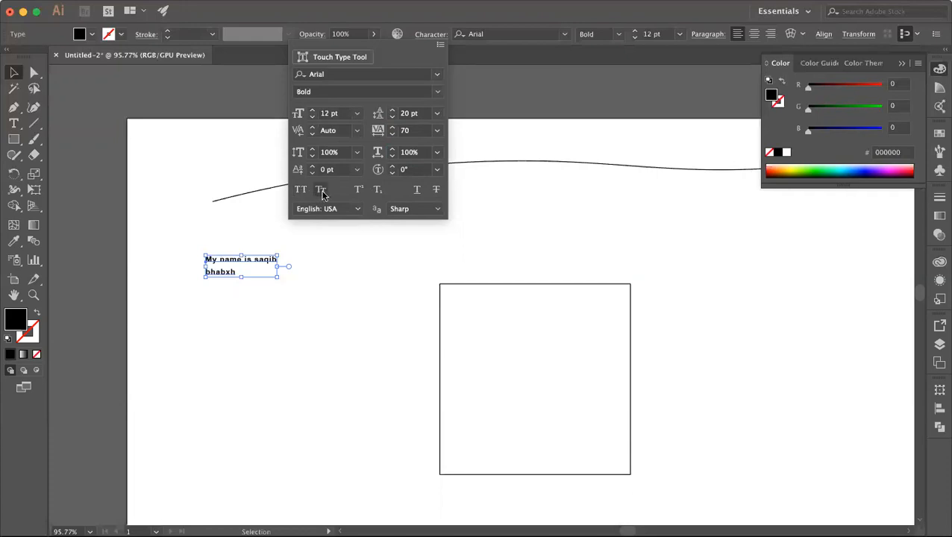
{"action": "left_click", "coordinate": [321, 192]}
{"action": "left_click", "coordinate": [322, 193]}
{"action": "left_click", "coordinate": [359, 191]}
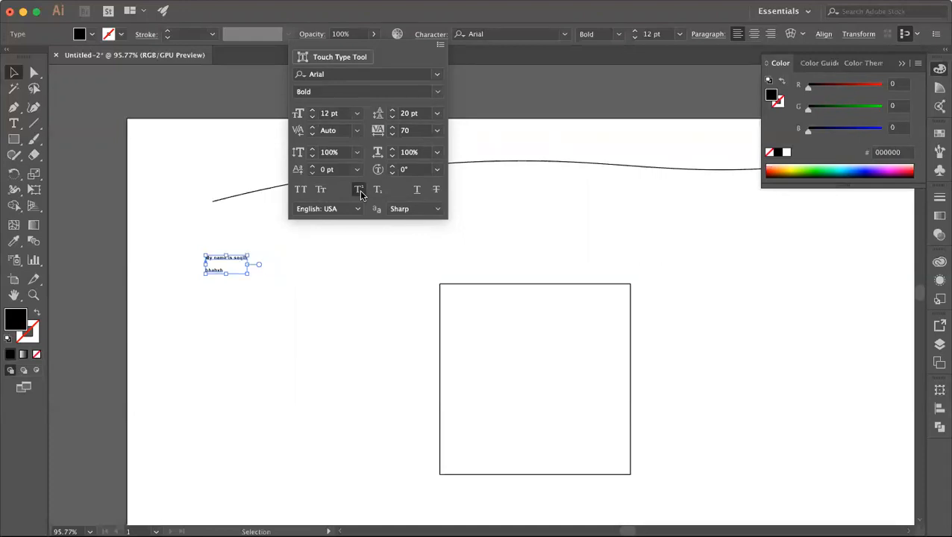
{"action": "left_click", "coordinate": [359, 191]}
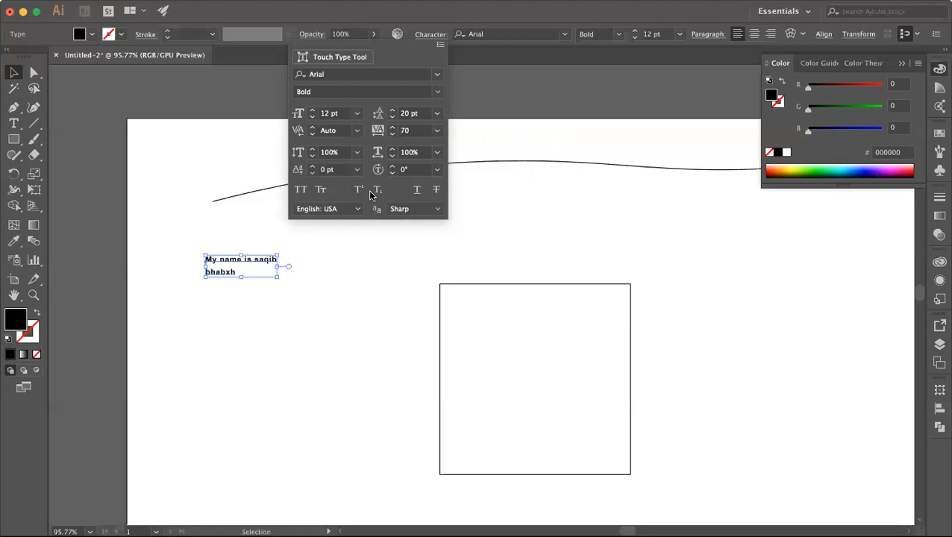
{"action": "left_click", "coordinate": [378, 191]}
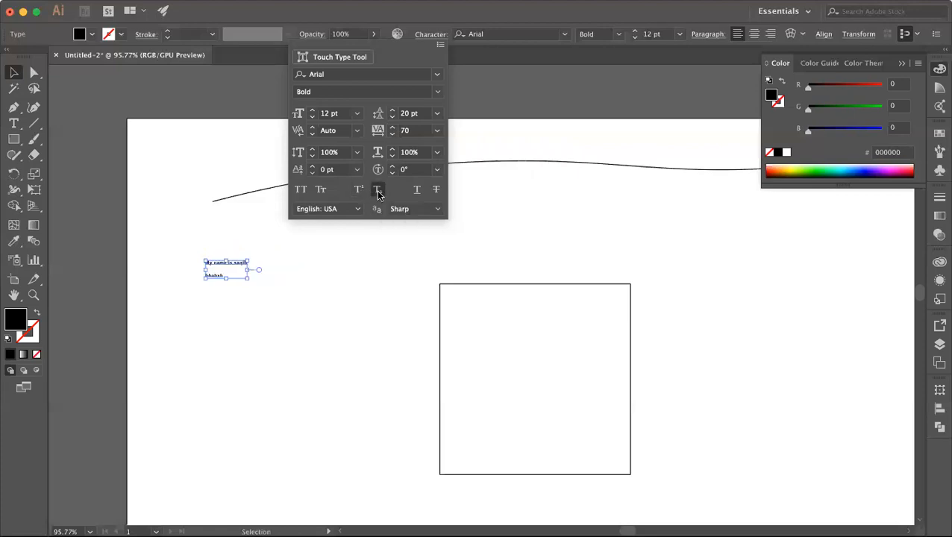
{"action": "left_click", "coordinate": [378, 193]}
Step: Underline both lines of the text
{"action": "left_click", "coordinate": [418, 192]}
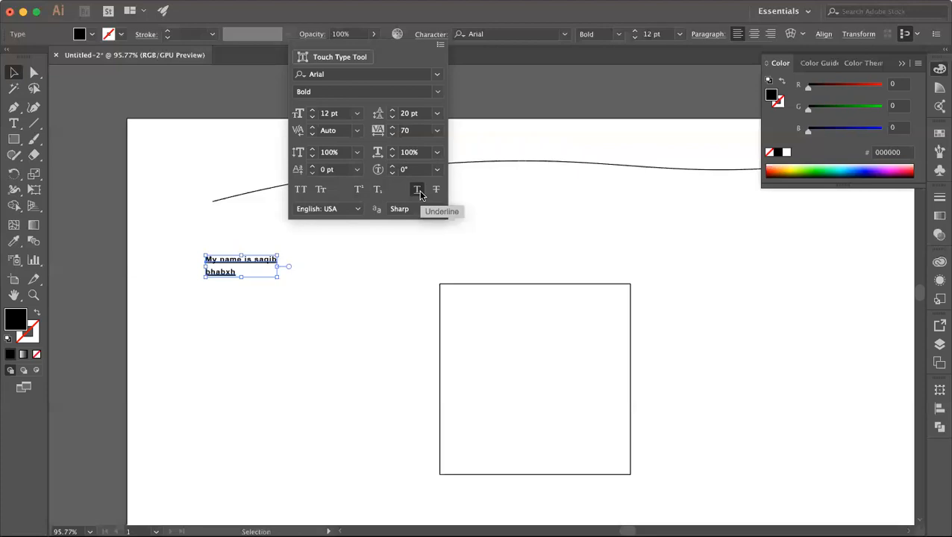
Step: Switch off the underline on the two-line text and apply Strikethrough to it instead
{"action": "left_click", "coordinate": [419, 191]}
{"action": "left_click", "coordinate": [435, 192]}
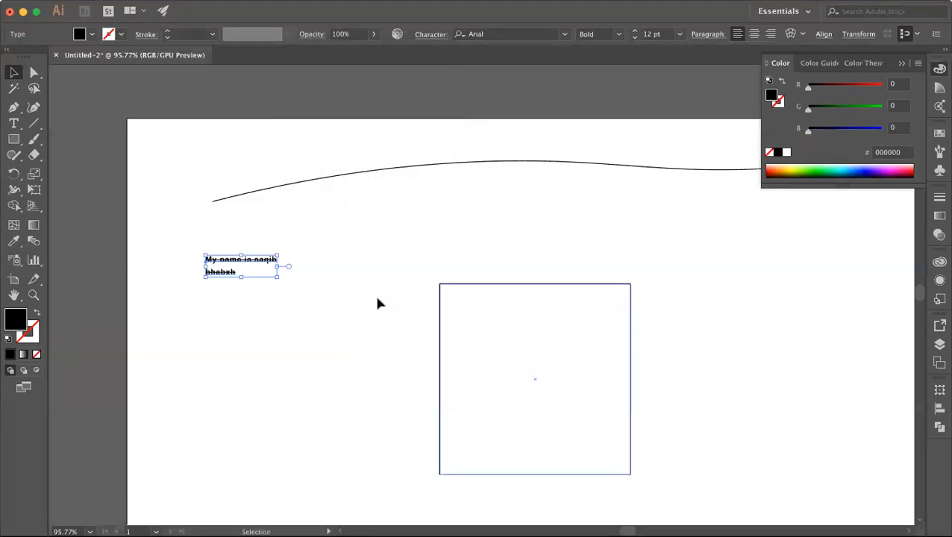
{"action": "left_click", "coordinate": [221, 308]}
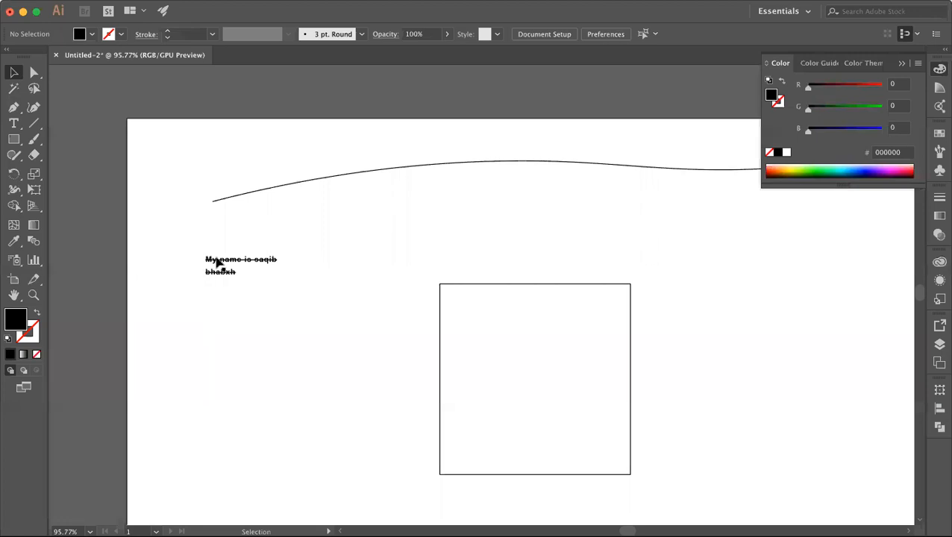
Step: Try placing placeholder text along the curved line so it follows the path, and undo it
{"action": "left_click", "coordinate": [214, 264]}
{"action": "left_click", "coordinate": [21, 129]}
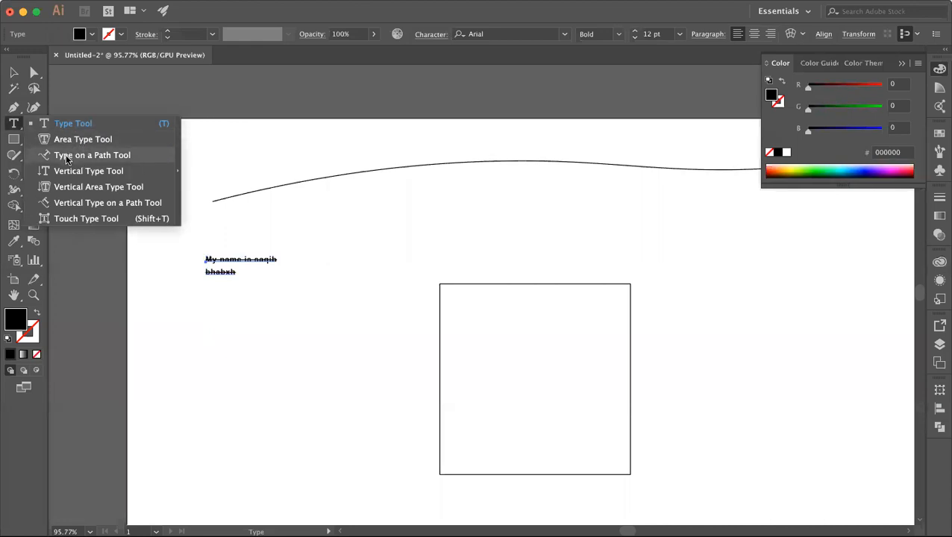
{"action": "left_click", "coordinate": [267, 189]}
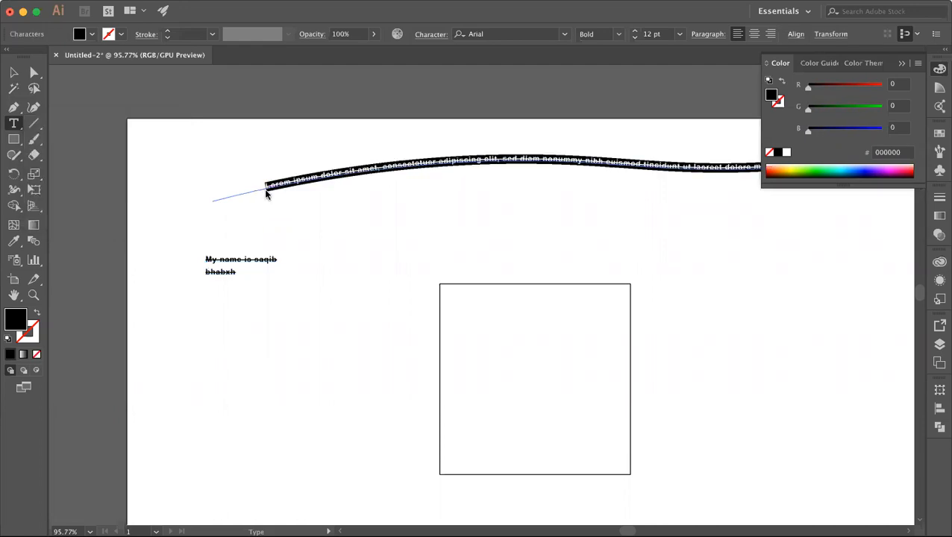
{"action": "key", "text": "Escape"}
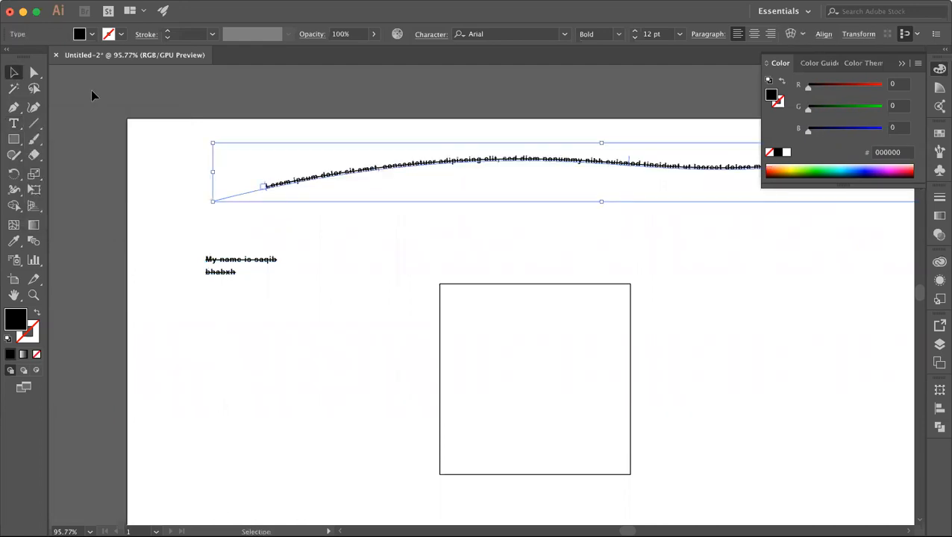
{"action": "left_click", "coordinate": [420, 263]}
{"action": "scroll", "coordinate": [421, 263], "scroll_direction": "right", "scroll_amount": 5}
{"action": "scroll", "coordinate": [421, 263], "scroll_direction": "up", "scroll_amount": 2}
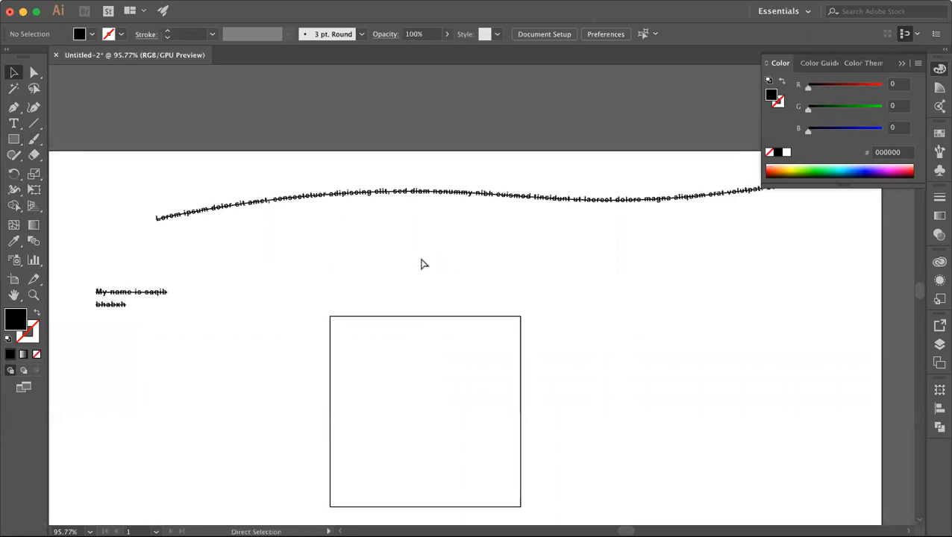
{"action": "key", "text": "super+z"}
Step: Use the Area Type tool on the curved line to fill the area it bounds with placeholder text
{"action": "left_click", "coordinate": [15, 137]}
{"action": "left_click", "coordinate": [16, 126]}
{"action": "left_click", "coordinate": [14, 125]}
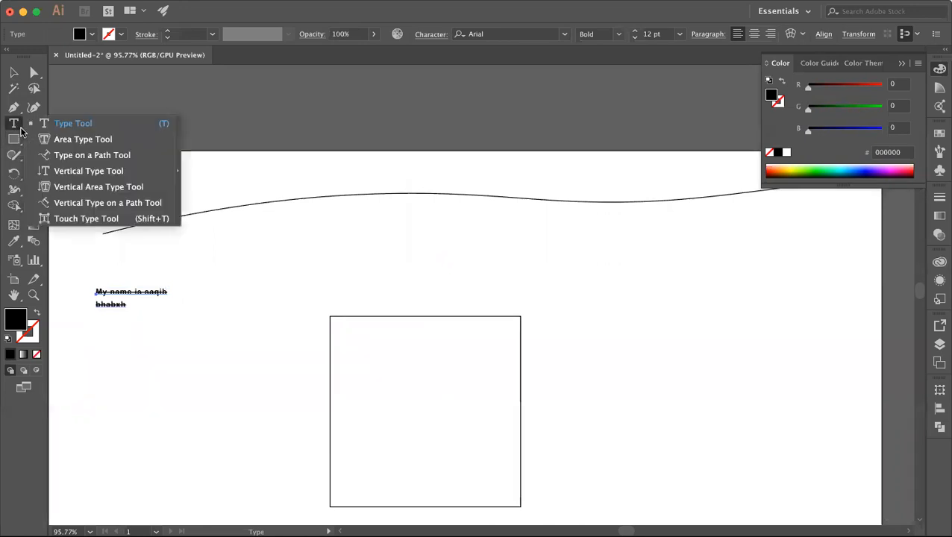
{"action": "left_click", "coordinate": [86, 141]}
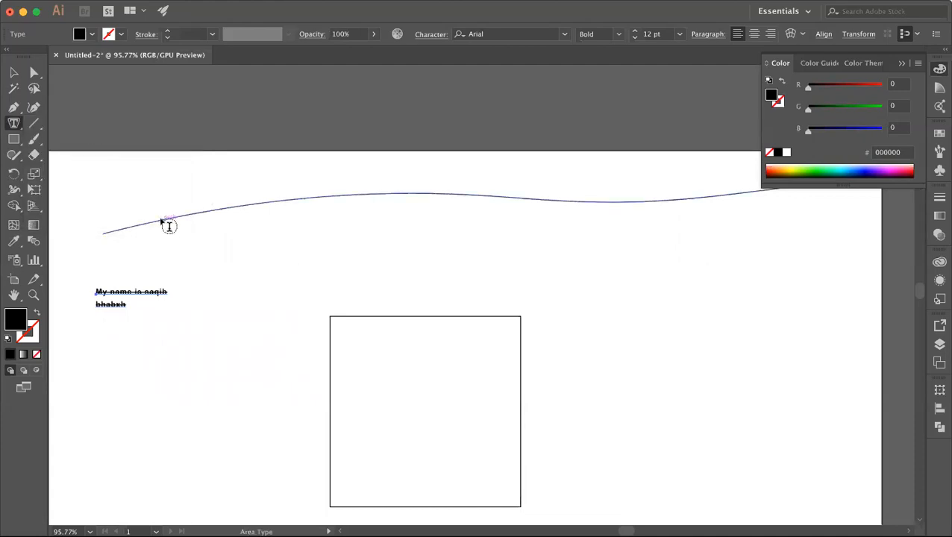
{"action": "left_click", "coordinate": [168, 226]}
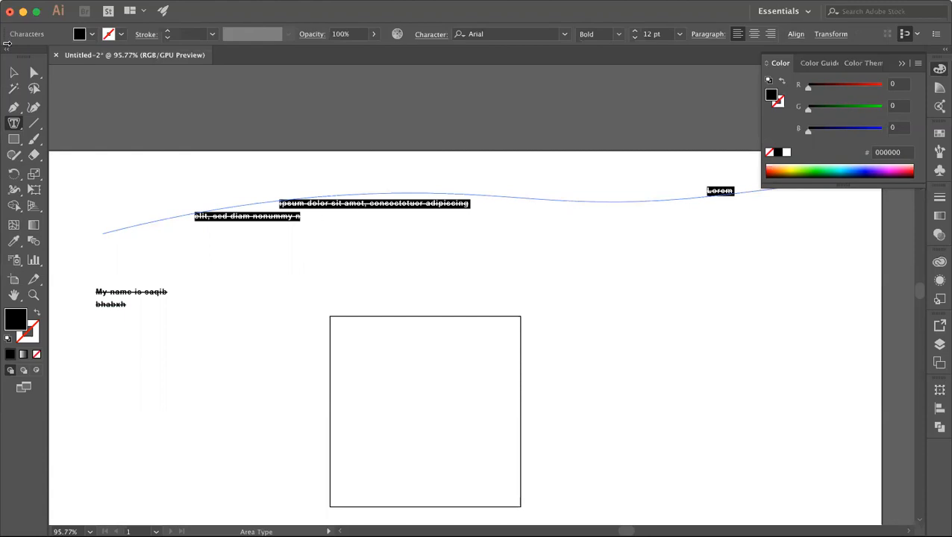
{"action": "left_click", "coordinate": [34, 72]}
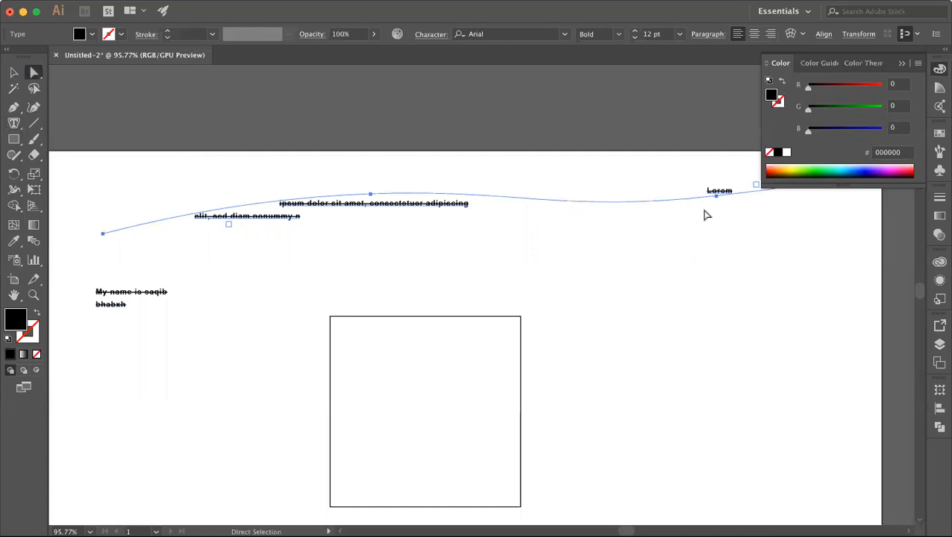
{"action": "scroll", "coordinate": [701, 212], "scroll_direction": "right", "scroll_amount": 3}
{"action": "scroll", "coordinate": [701, 213], "scroll_direction": "up", "scroll_amount": 1}
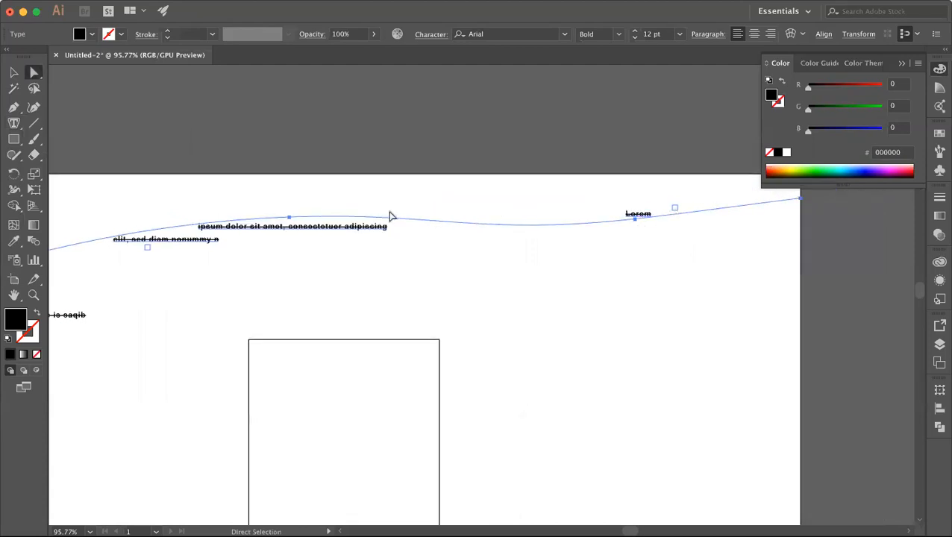
{"action": "scroll", "coordinate": [293, 227], "scroll_direction": "left", "scroll_amount": 4}
{"action": "scroll", "coordinate": [294, 228], "scroll_direction": "down", "scroll_amount": 1}
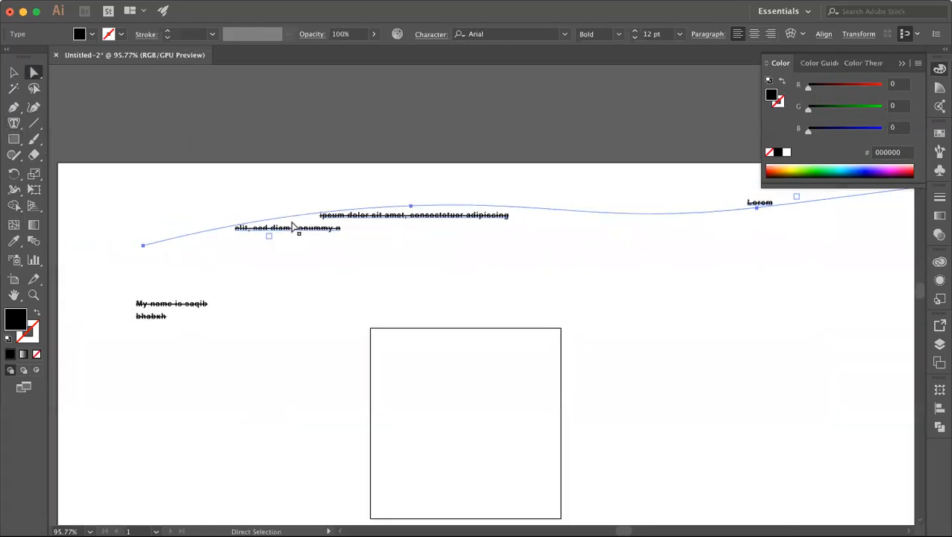
Step: Use the Vertical Type tool to draw a tall box of vertical placeholder text between the two-line text and the square
{"action": "left_click", "coordinate": [14, 124]}
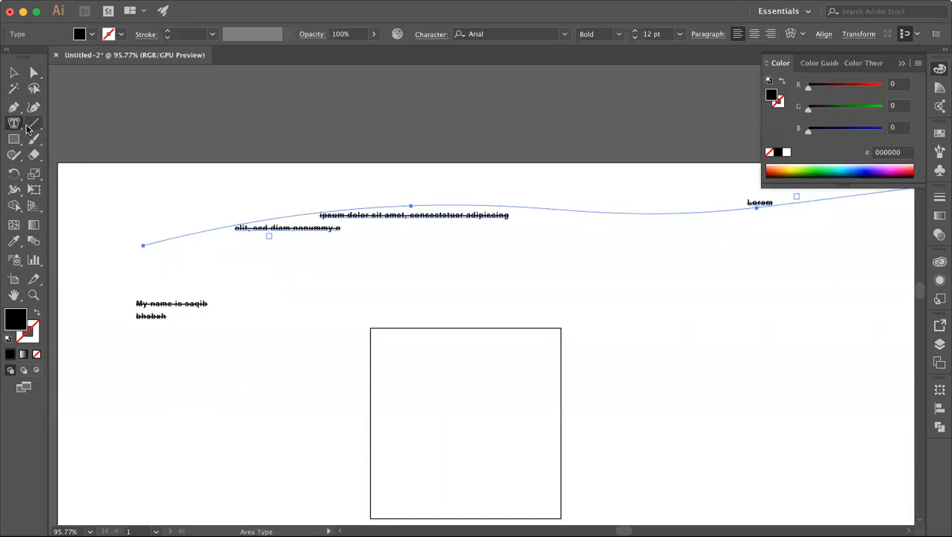
{"action": "left_click_drag", "start_coordinate": [14, 123], "coordinate": [81, 171]}
{"action": "left_click_drag", "start_coordinate": [231, 309], "coordinate": [302, 446]}
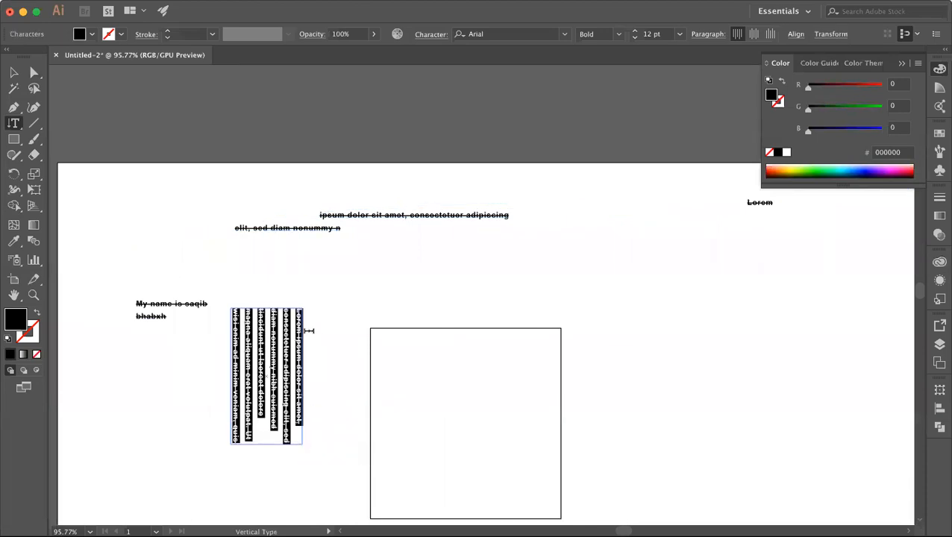
{"action": "key", "text": "Escape"}
{"action": "left_click", "coordinate": [345, 317]}
Step: Remove the strikethrough from the vertical placeholder text
{"action": "left_click", "coordinate": [303, 361]}
{"action": "left_click", "coordinate": [431, 34]}
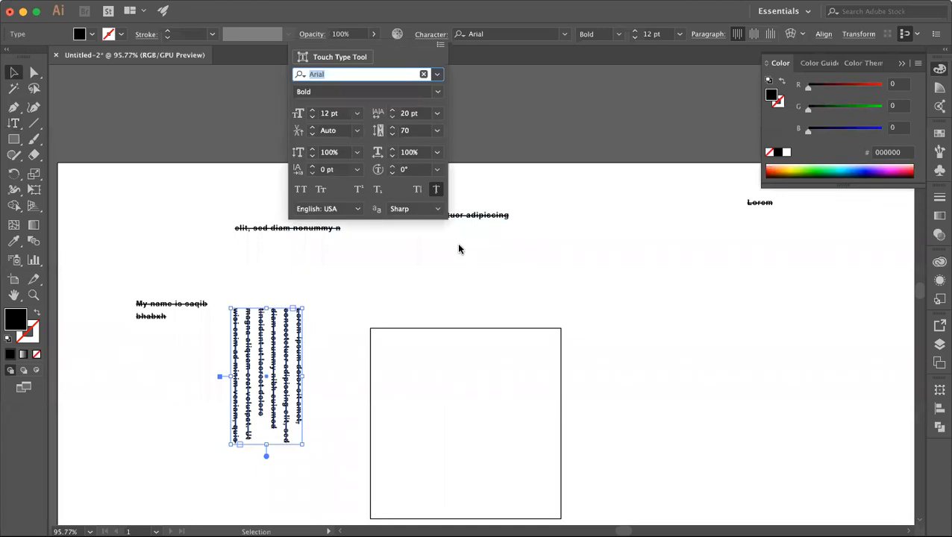
{"action": "left_click", "coordinate": [438, 191]}
{"action": "left_click", "coordinate": [367, 258]}
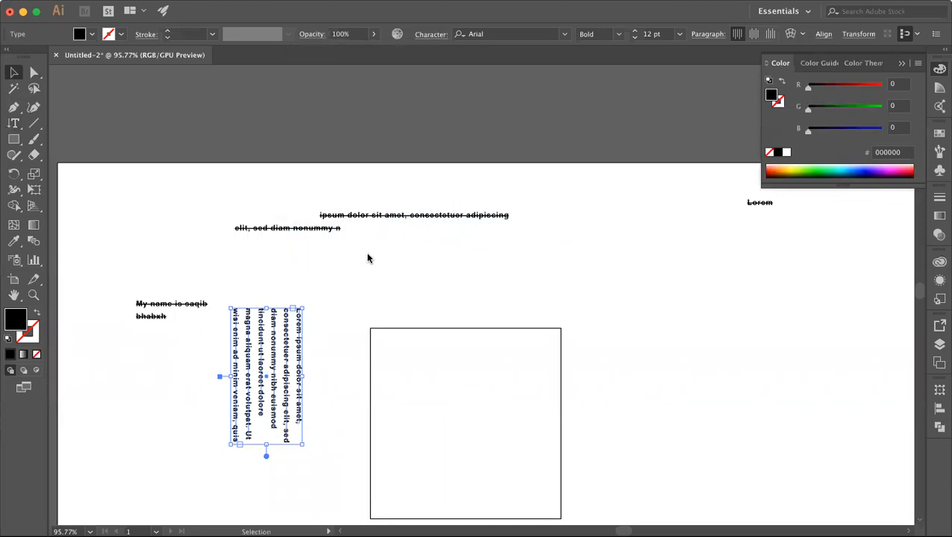
Step: Use the Touch Type tool to raise the letter y of "My" above the first line of the two-line text, and deselect the text
{"action": "left_click", "coordinate": [18, 128]}
{"action": "left_click", "coordinate": [20, 131]}
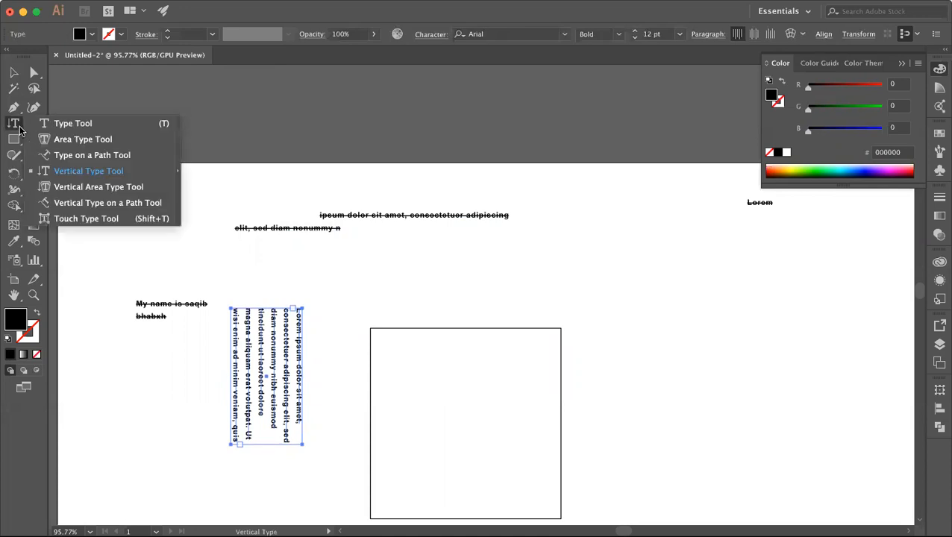
{"action": "left_click", "coordinate": [93, 221]}
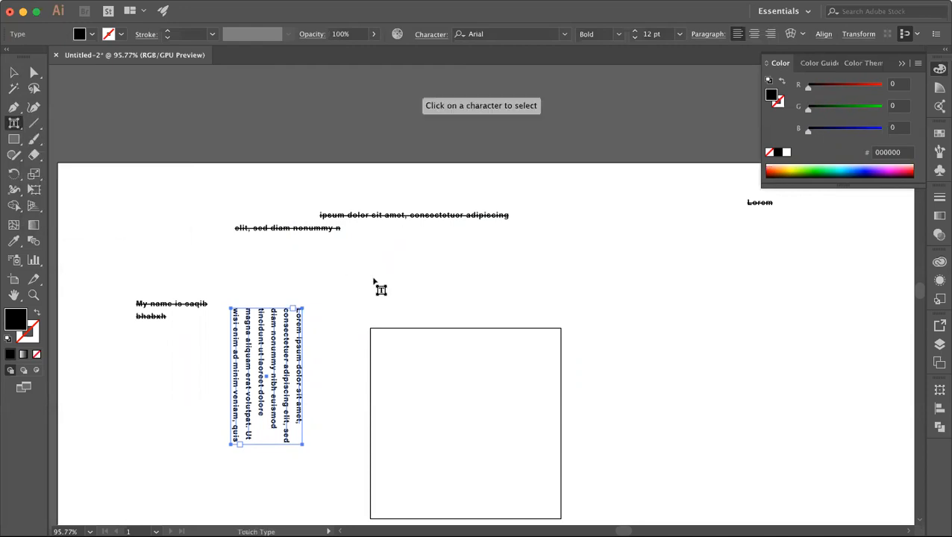
{"action": "left_click", "coordinate": [150, 304]}
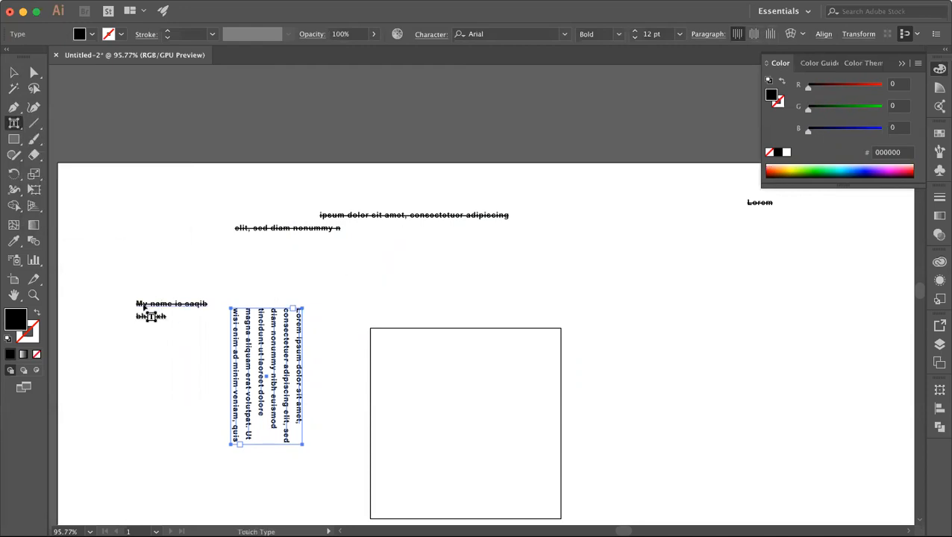
{"action": "left_click_drag", "start_coordinate": [145, 306], "coordinate": [146, 294]}
{"action": "left_click", "coordinate": [169, 313]}
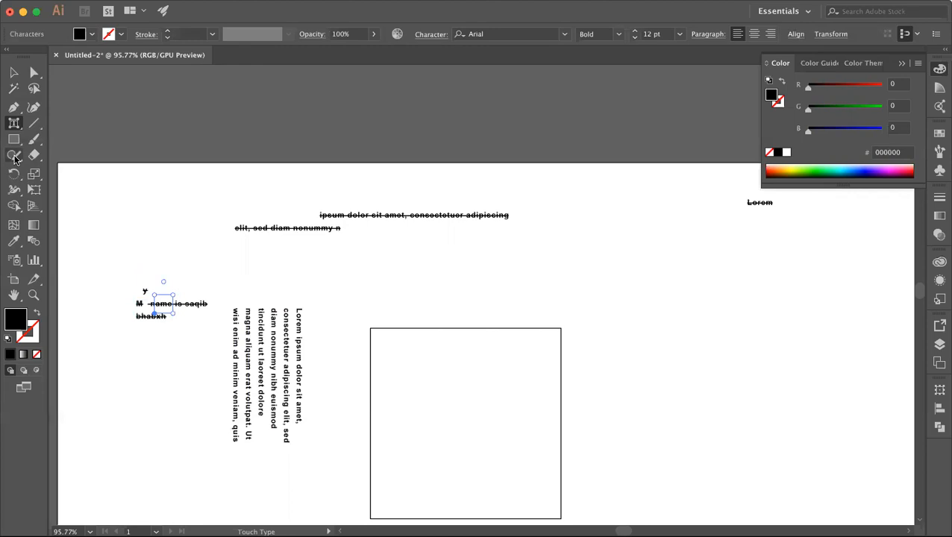
{"action": "left_click", "coordinate": [13, 71]}
{"action": "scroll", "coordinate": [135, 267], "scroll_direction": "up", "scroll_amount": 7}
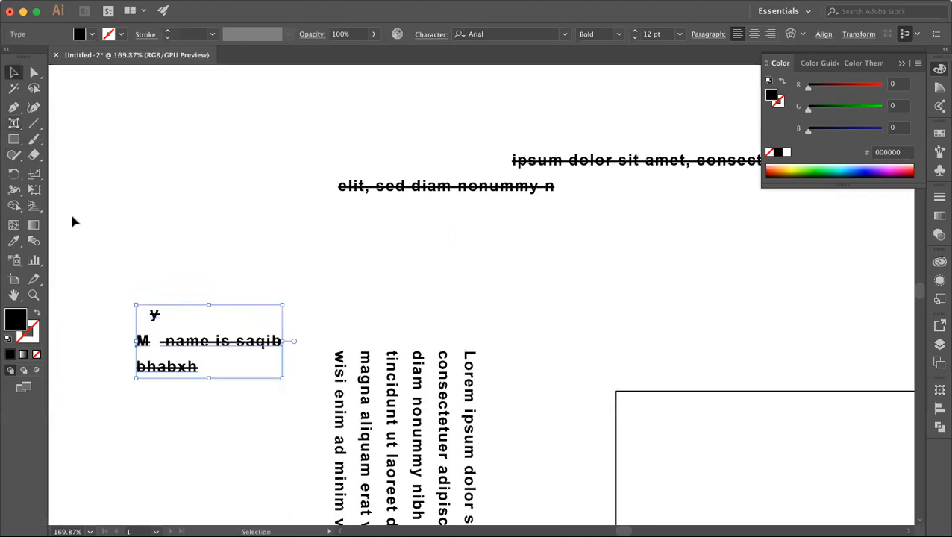
{"action": "scroll", "coordinate": [26, 178], "scroll_direction": "up", "scroll_amount": 1}
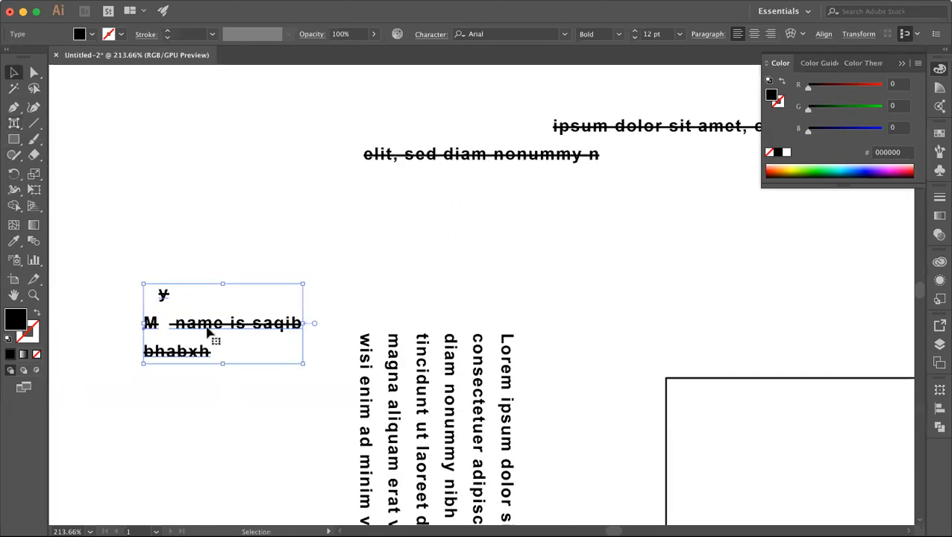
{"action": "key", "text": "t"}
{"action": "key", "text": "Escape"}
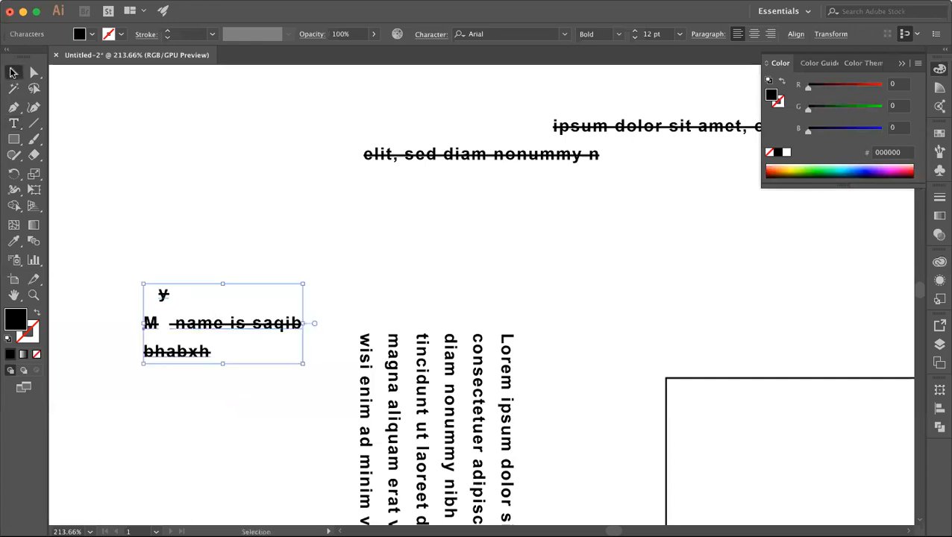
{"action": "left_click", "coordinate": [189, 236]}
{"action": "scroll", "coordinate": [189, 235], "scroll_direction": "down", "scroll_amount": 3}
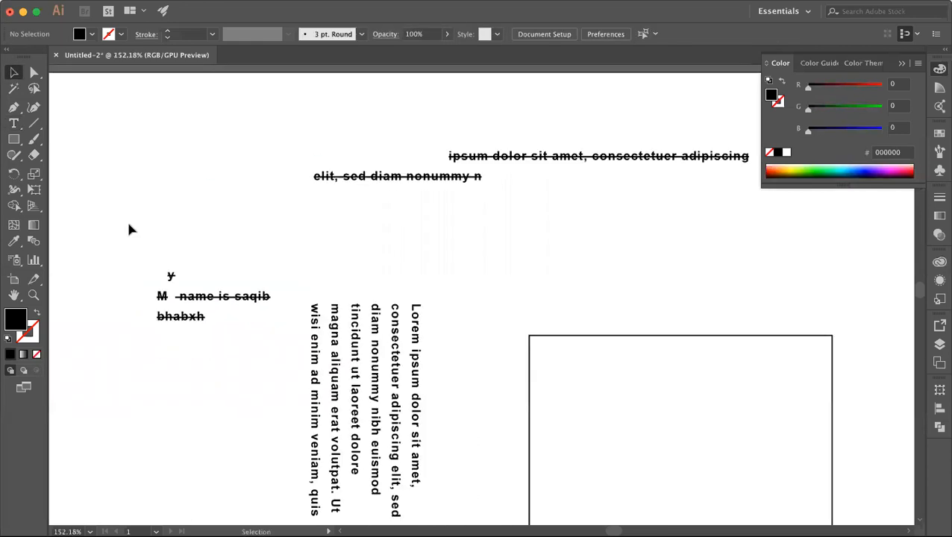
Step: Delete all the text objects and the square from the artboard
{"action": "left_click", "coordinate": [40, 131]}
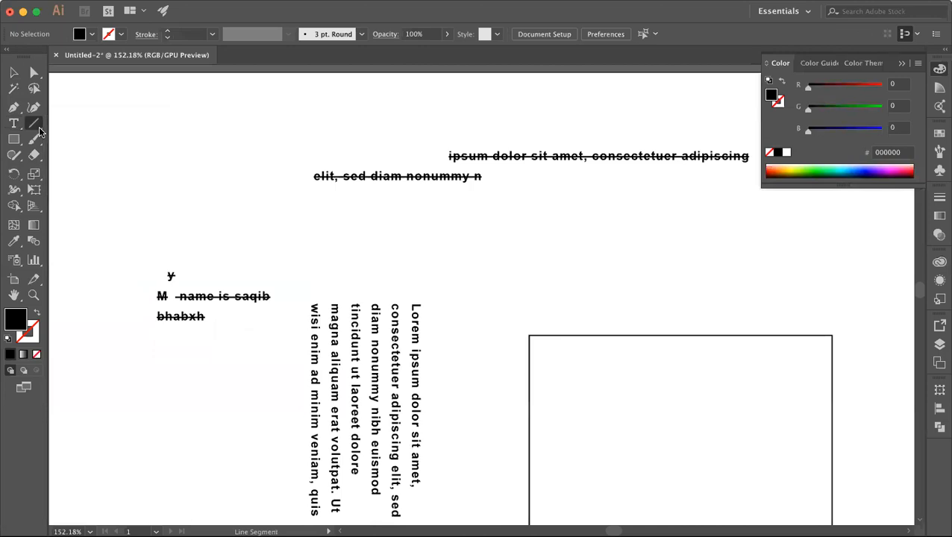
{"action": "left_click", "coordinate": [13, 72]}
{"action": "scroll", "coordinate": [345, 200], "scroll_direction": "down", "scroll_amount": 4}
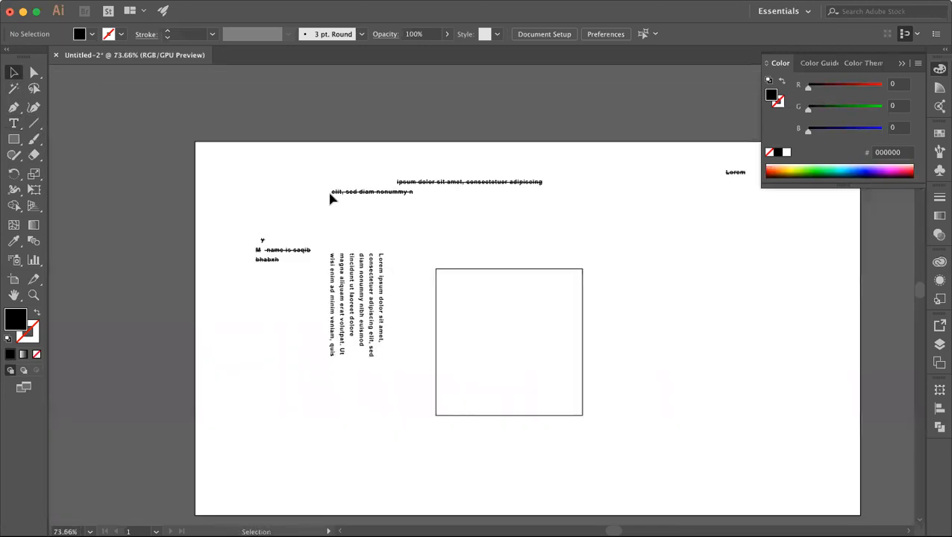
{"action": "left_click_drag", "start_coordinate": [259, 163], "coordinate": [631, 457]}
{"action": "key", "text": "Delete"}
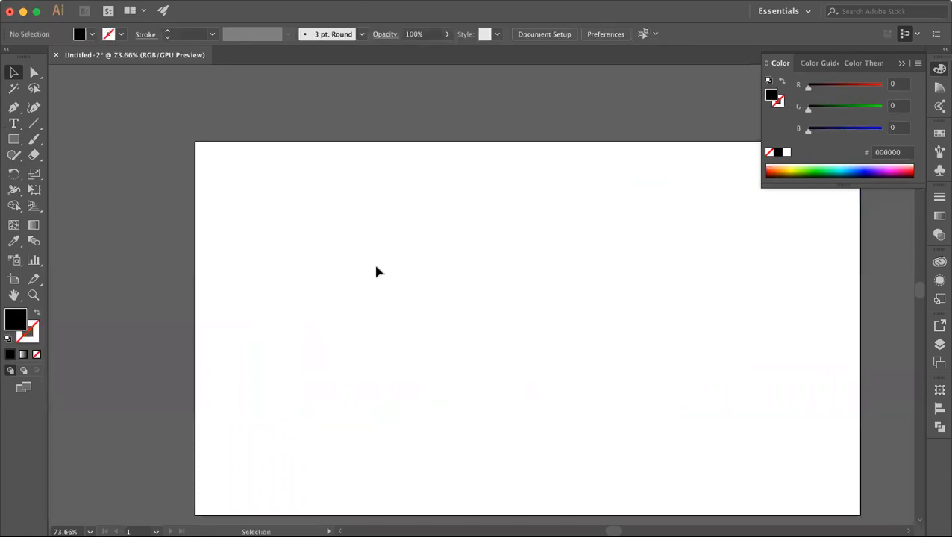
Step: Draw a 45-degree diagonal line across the artboard and give it a 1 pt black stroke with no fill
{"action": "left_click", "coordinate": [32, 129]}
{"action": "left_click_drag", "start_coordinate": [311, 210], "coordinate": [522, 446]}
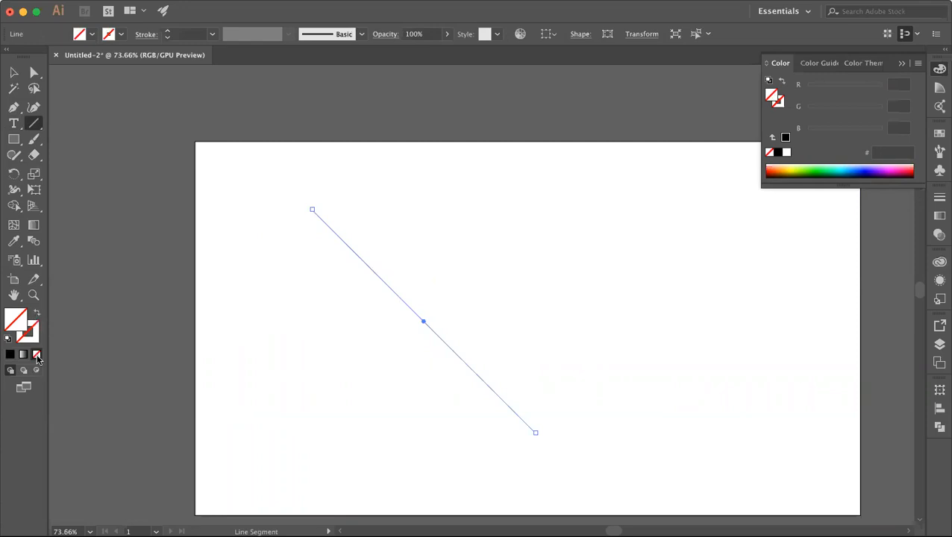
{"action": "left_click", "coordinate": [10, 355]}
{"action": "left_click", "coordinate": [38, 313]}
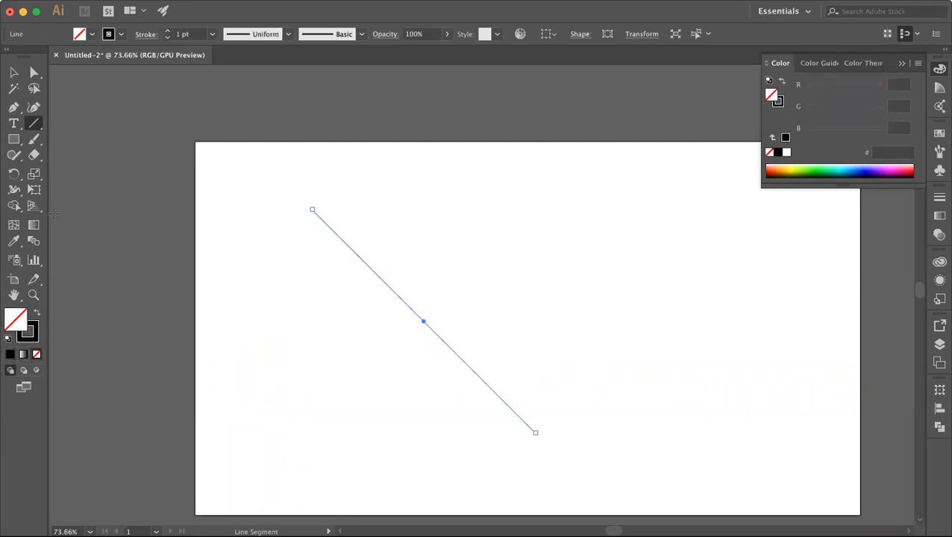
{"action": "left_click", "coordinate": [14, 88]}
{"action": "left_click", "coordinate": [156, 184]}
Step: Draw a short arc above the diagonal line with the Arc tool and a spiral below it with the Spiral tool
{"action": "left_click_drag", "start_coordinate": [34, 124], "coordinate": [33, 124]}
{"action": "left_click", "coordinate": [89, 139]}
{"action": "left_click_drag", "start_coordinate": [466, 196], "coordinate": [505, 295]}
{"action": "left_click_drag", "start_coordinate": [41, 131], "coordinate": [92, 161]}
{"action": "left_click_drag", "start_coordinate": [276, 306], "coordinate": [274, 234]}
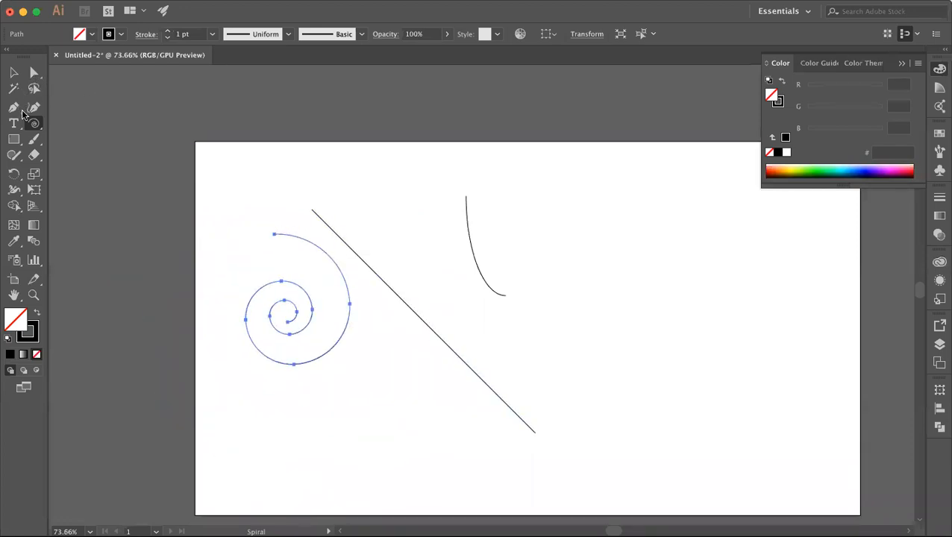
Step: Add three extra anchor points on the spiral's middle turns with the Add Anchor Point tool
{"action": "left_click", "coordinate": [23, 112]}
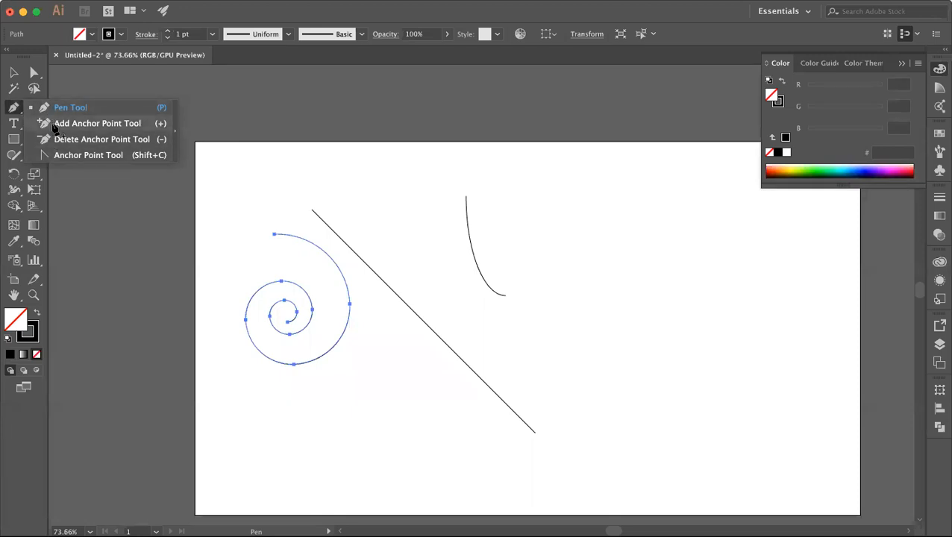
{"action": "left_click", "coordinate": [52, 123]}
{"action": "scroll", "coordinate": [258, 299], "scroll_direction": "up", "scroll_amount": 5}
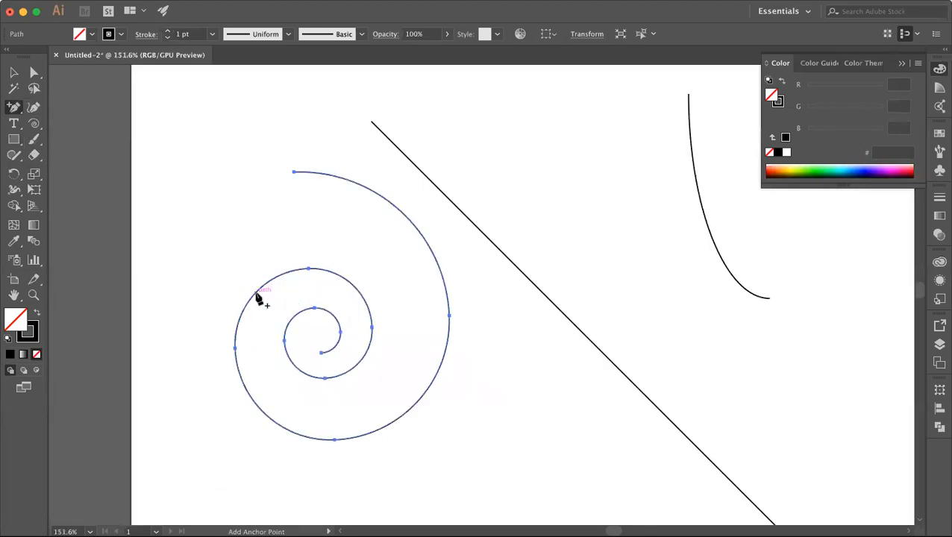
{"action": "left_click", "coordinate": [255, 294]}
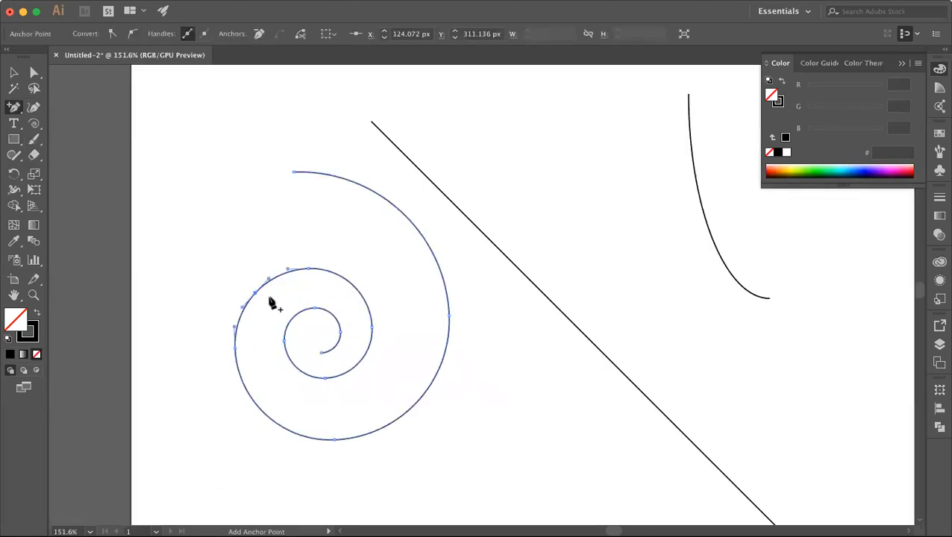
{"action": "left_click", "coordinate": [353, 286]}
{"action": "left_click", "coordinate": [352, 370]}
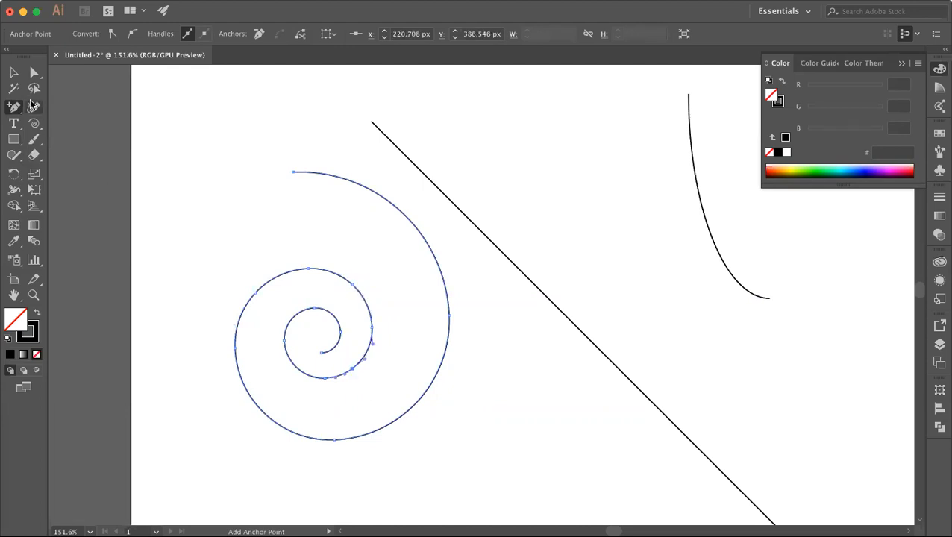
Step: Remove three anchor points from the spiral's inner and middle turns with the Delete Anchor Point tool
{"action": "left_click", "coordinate": [15, 107]}
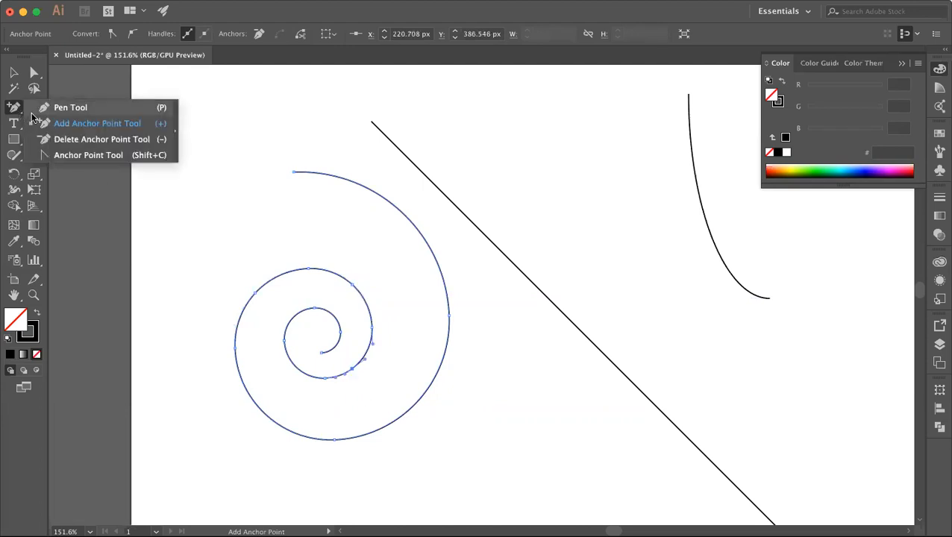
{"action": "left_click", "coordinate": [67, 139]}
{"action": "left_click", "coordinate": [308, 269]}
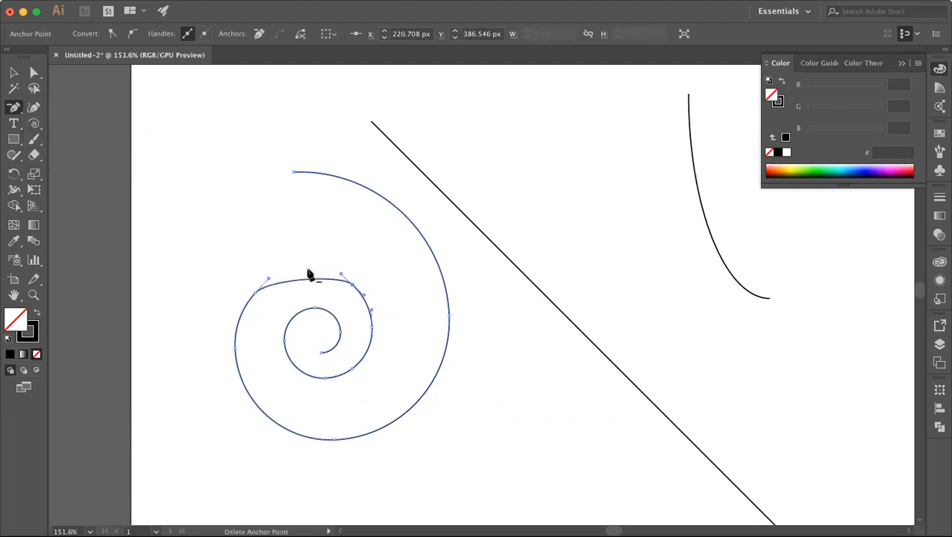
{"action": "left_click", "coordinate": [375, 314]}
{"action": "left_click", "coordinate": [597, 292]}
{"action": "left_click", "coordinate": [352, 371]}
{"action": "left_click", "coordinate": [284, 342]}
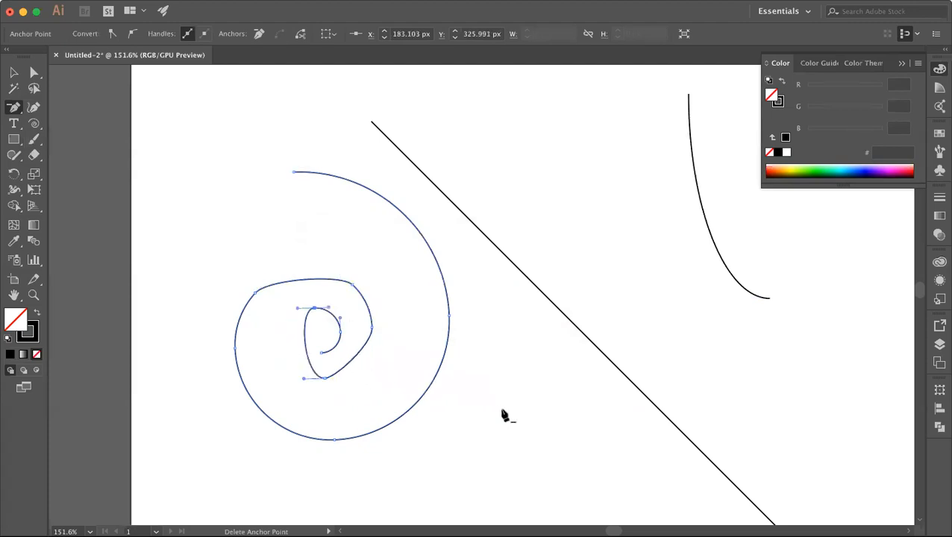
Step: Reshape the inner turn's top point and convert the middle turn's upper-right point to a corner with the Anchor Point tool
{"action": "left_click", "coordinate": [21, 113]}
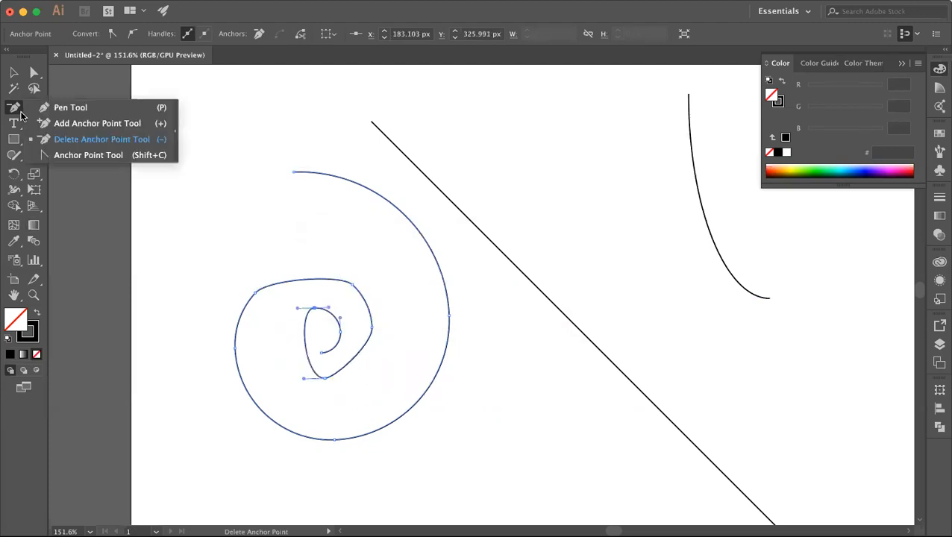
{"action": "left_click", "coordinate": [88, 156]}
{"action": "left_click_drag", "start_coordinate": [314, 308], "coordinate": [347, 306]}
{"action": "left_click_drag", "start_coordinate": [258, 295], "coordinate": [270, 278]}
{"action": "left_click", "coordinate": [354, 284]}
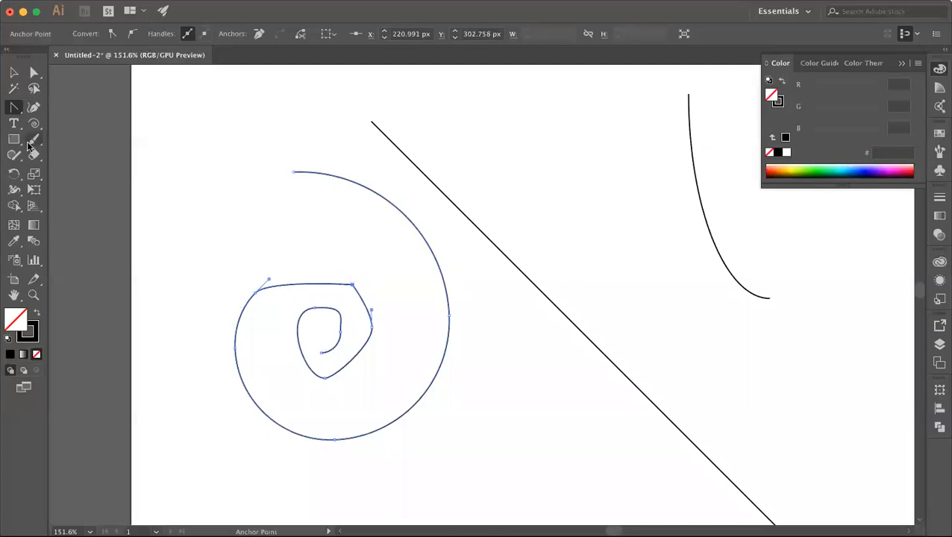
Step: Paint a cross above the spiral and a wavy stroke over it with the Paintbrush tool
{"action": "left_click", "coordinate": [40, 141]}
{"action": "left_click", "coordinate": [41, 141]}
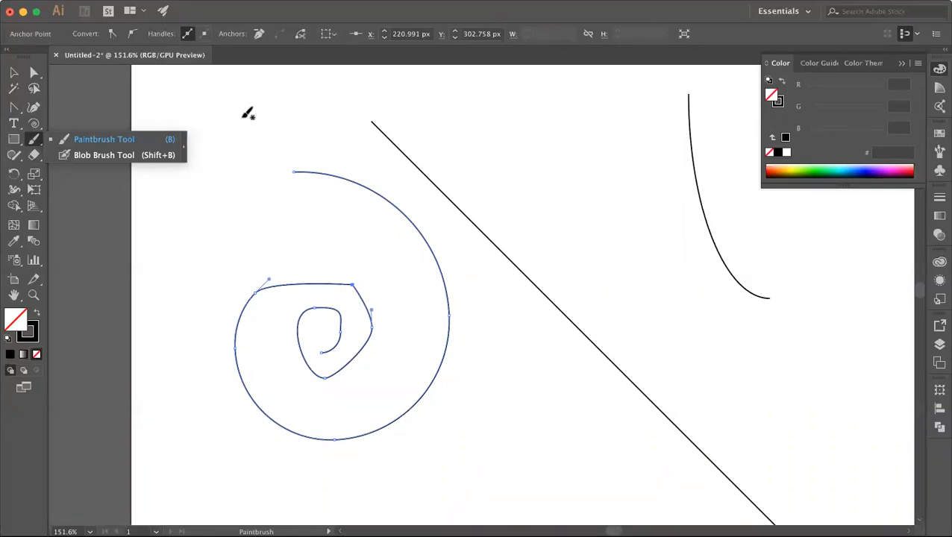
{"action": "mouse_move", "coordinate": [243, 117]}
{"action": "left_mouse_down"}
{"action": "mouse_move", "coordinate": [238, 158]}
{"action": "mouse_move", "coordinate": [307, 131]}
{"action": "left_mouse_up"}
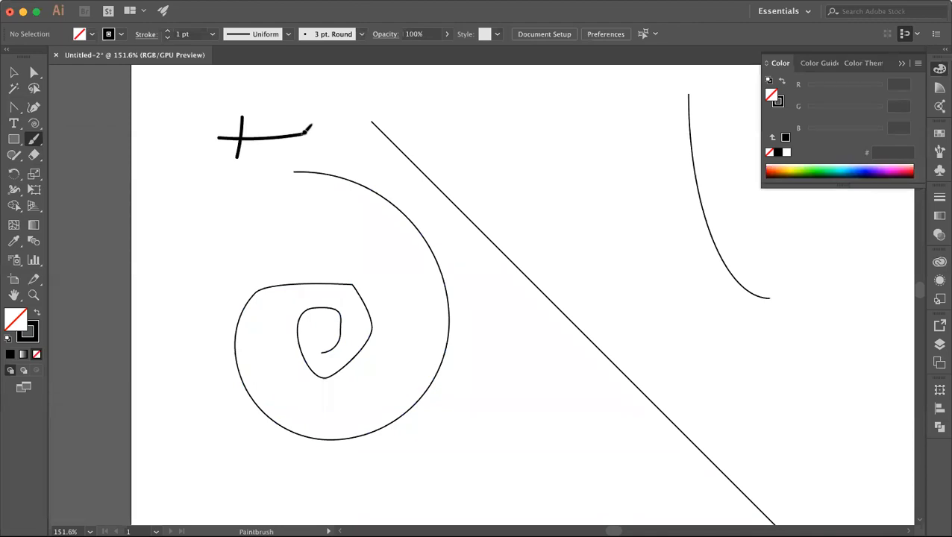
{"action": "mouse_move", "coordinate": [174, 115]}
{"action": "left_mouse_down"}
{"action": "mouse_move", "coordinate": [211, 94]}
{"action": "mouse_move", "coordinate": [321, 79]}
{"action": "left_mouse_up"}
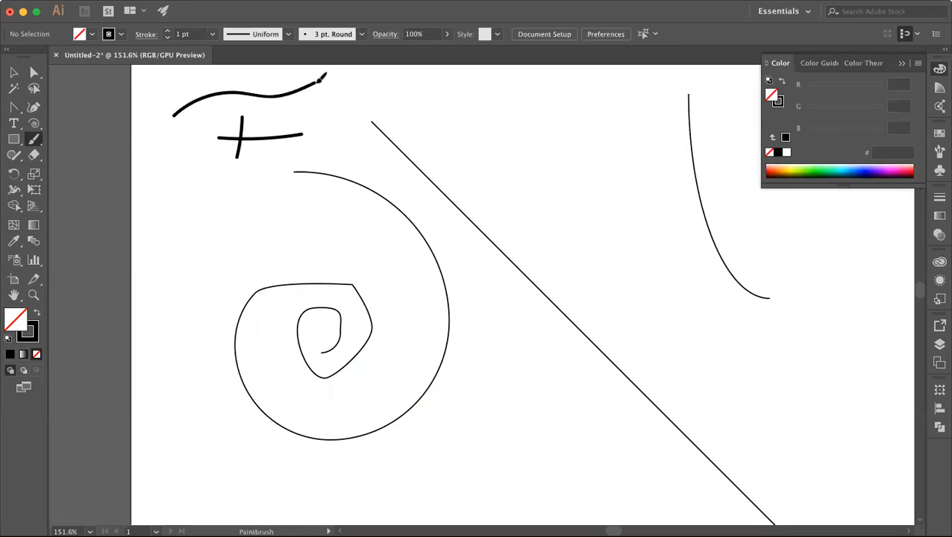
Step: Examine the wavy brush stroke up close and paint a short diagonal stroke across its beginning
{"action": "scroll", "coordinate": [174, 113], "scroll_direction": "up", "scroll_amount": 5}
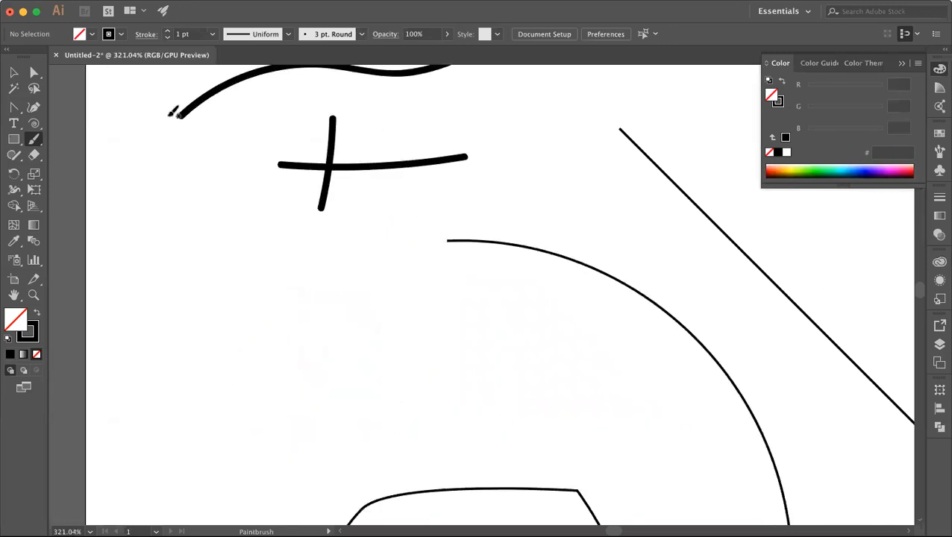
{"action": "scroll", "coordinate": [174, 114], "scroll_direction": "up", "scroll_amount": 8}
{"action": "scroll", "coordinate": [173, 112], "scroll_direction": "up", "scroll_amount": 4}
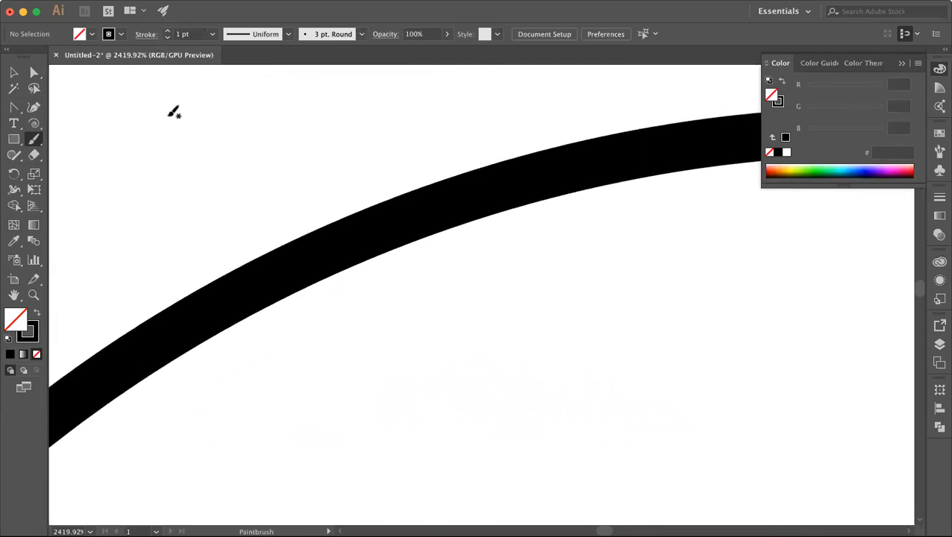
{"action": "scroll", "coordinate": [174, 112], "scroll_direction": "down", "scroll_amount": 4}
{"action": "left_click_drag", "start_coordinate": [148, 125], "coordinate": [281, 305]}
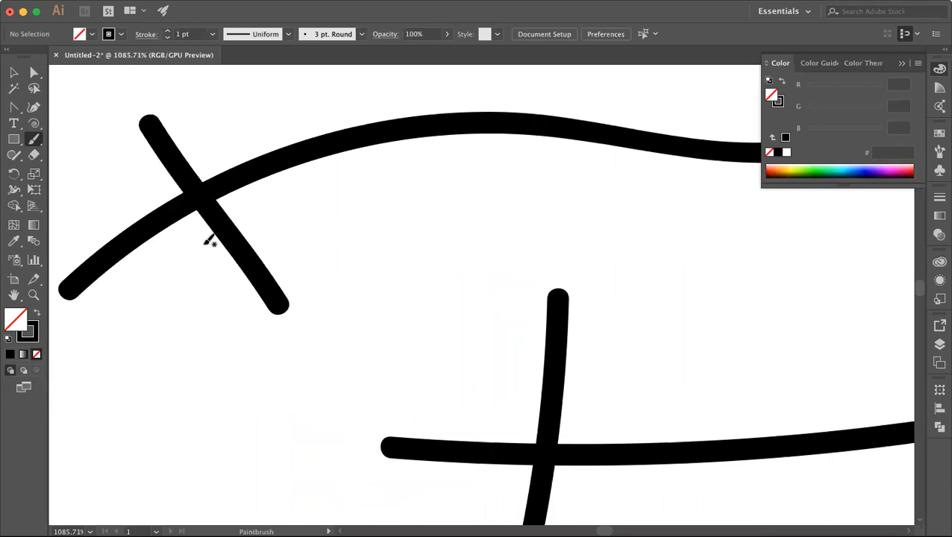
Step: Sketch a square, a circle and a narrow upright rectangle around the spiral's upper end with the Shaper tool
{"action": "left_click", "coordinate": [39, 147]}
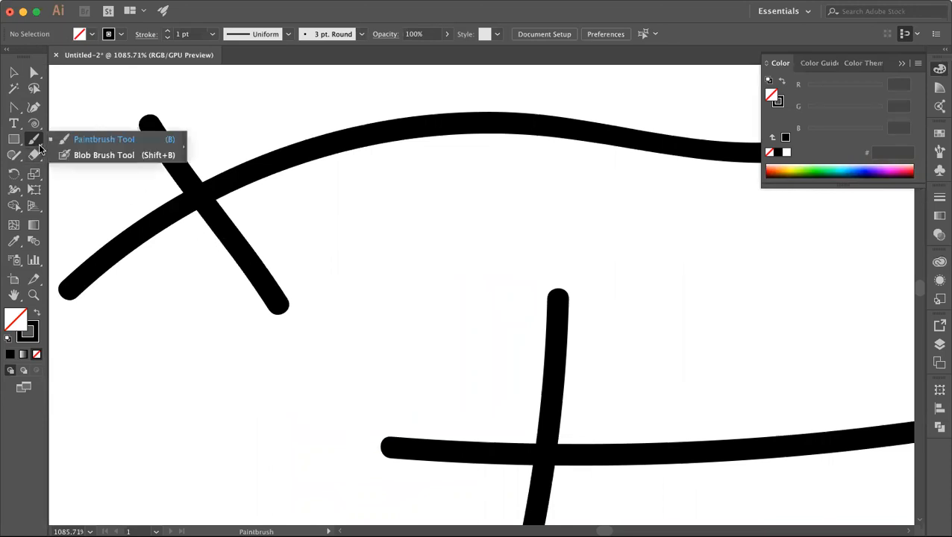
{"action": "left_click", "coordinate": [13, 154]}
{"action": "left_click", "coordinate": [14, 73]}
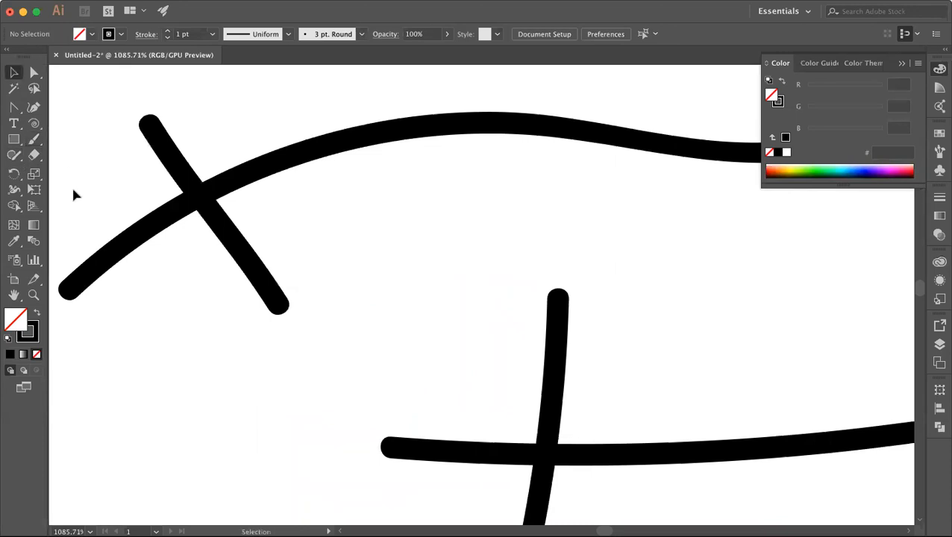
{"action": "scroll", "coordinate": [71, 184], "scroll_direction": "down", "scroll_amount": 3}
{"action": "left_click", "coordinate": [15, 157]}
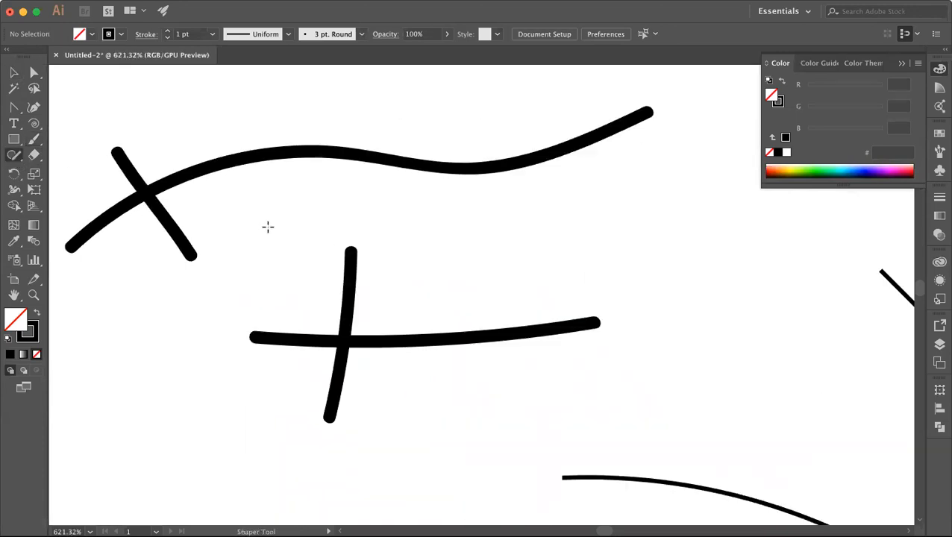
{"action": "scroll", "coordinate": [252, 343], "scroll_direction": "down", "scroll_amount": 3}
{"action": "scroll", "coordinate": [251, 343], "scroll_direction": "down", "scroll_amount": 4}
{"action": "scroll", "coordinate": [256, 277], "scroll_direction": "down", "scroll_amount": 2}
{"action": "mouse_move", "coordinate": [191, 300]}
{"action": "left_mouse_down"}
{"action": "mouse_move", "coordinate": [203, 370]}
{"action": "mouse_move", "coordinate": [184, 286]}
{"action": "left_mouse_up"}
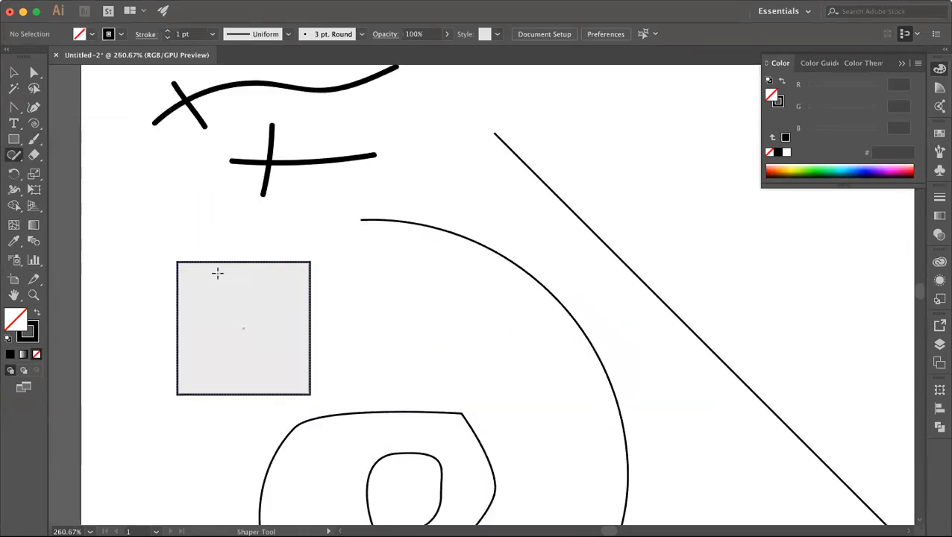
{"action": "mouse_move", "coordinate": [424, 288]}
{"action": "left_mouse_down"}
{"action": "mouse_move", "coordinate": [453, 286]}
{"action": "mouse_move", "coordinate": [506, 332]}
{"action": "mouse_move", "coordinate": [490, 374]}
{"action": "mouse_move", "coordinate": [426, 390]}
{"action": "mouse_move", "coordinate": [404, 338]}
{"action": "mouse_move", "coordinate": [426, 290]}
{"action": "left_mouse_up"}
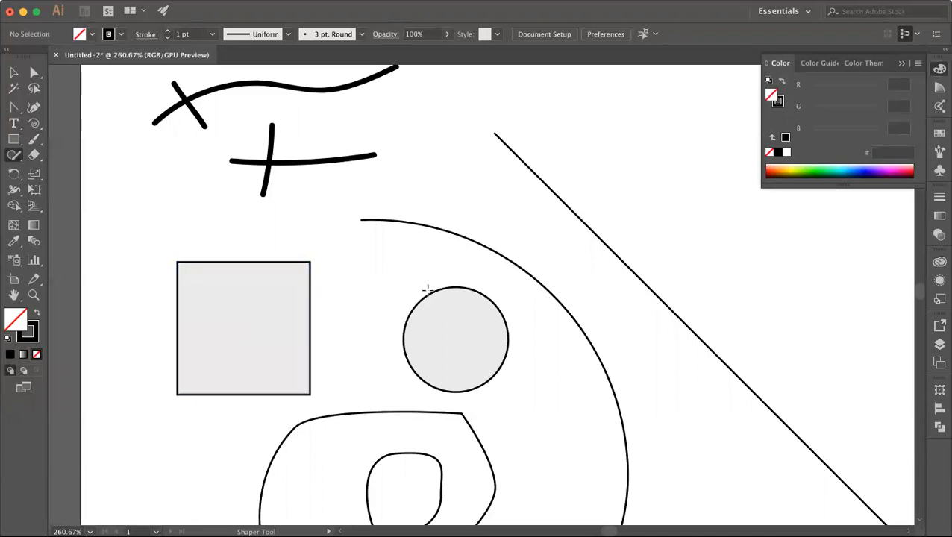
{"action": "scroll", "coordinate": [427, 290], "scroll_direction": "down", "scroll_amount": 2}
{"action": "mouse_move", "coordinate": [440, 131]}
{"action": "left_mouse_down"}
{"action": "mouse_move", "coordinate": [464, 198]}
{"action": "mouse_move", "coordinate": [469, 161]}
{"action": "mouse_move", "coordinate": [458, 121]}
{"action": "mouse_move", "coordinate": [437, 124]}
{"action": "left_mouse_up"}
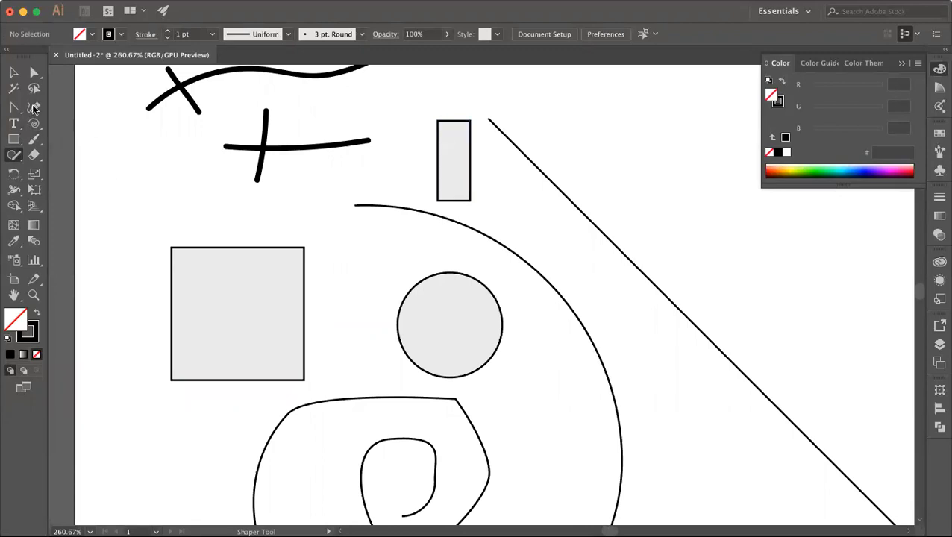
Step: Erase small notches from the square's upper-left corner and left edge with the Eraser tool
{"action": "left_click", "coordinate": [37, 159]}
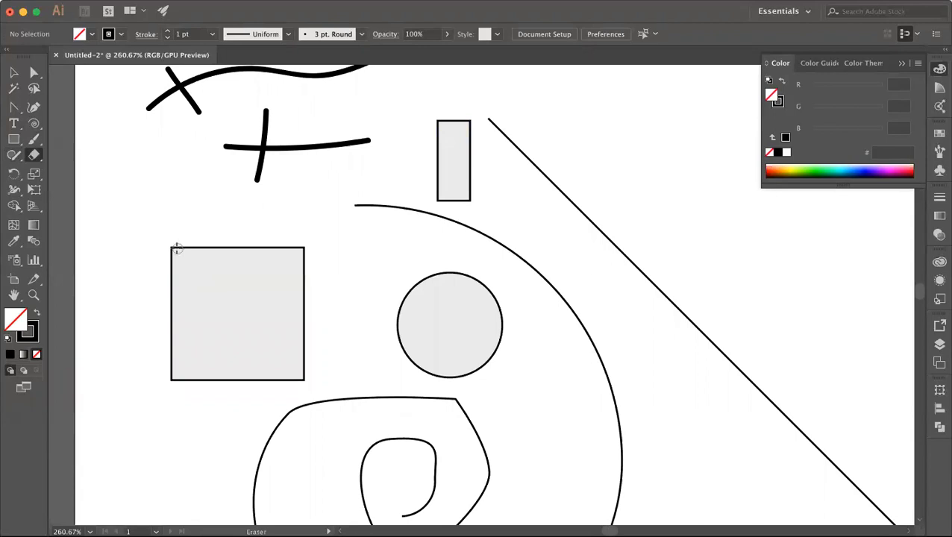
{"action": "left_click_drag", "start_coordinate": [172, 245], "coordinate": [172, 258]}
{"action": "left_click", "coordinate": [172, 274]}
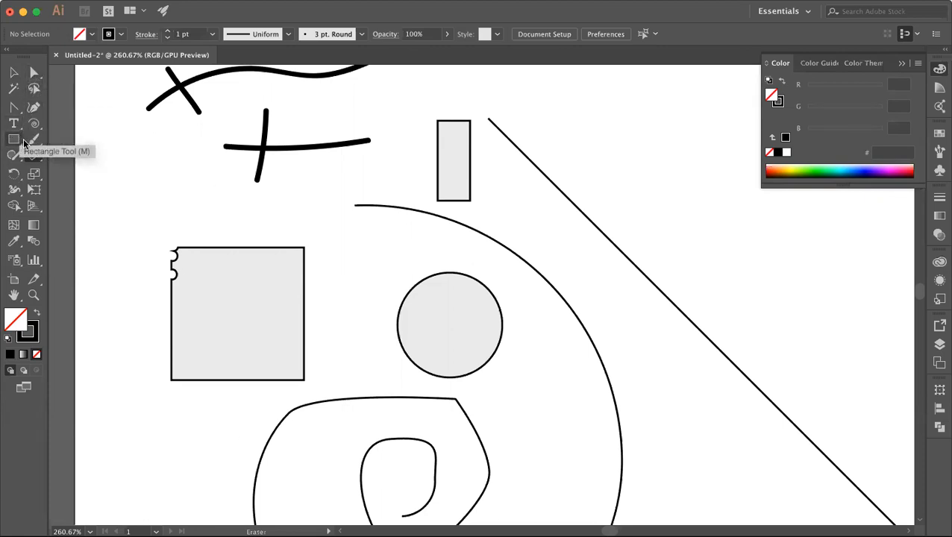
Step: Move the notched square across the diagonal line to the empty area near the artboard's top edge
{"action": "left_click", "coordinate": [21, 112]}
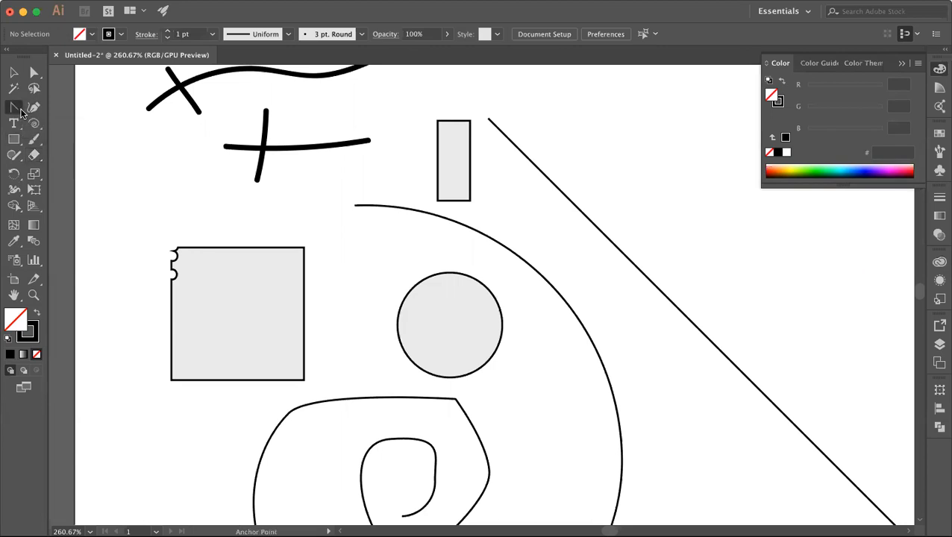
{"action": "left_click_drag", "start_coordinate": [18, 112], "coordinate": [70, 102]}
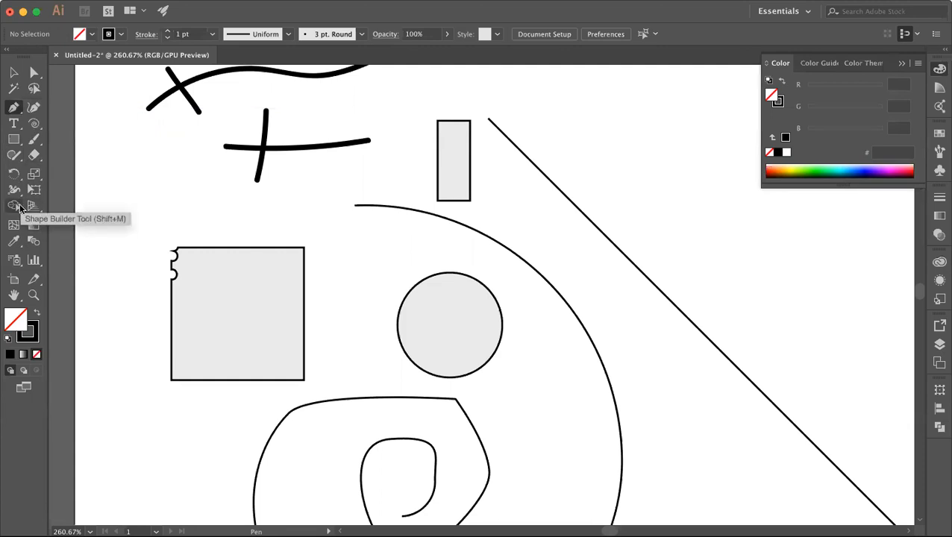
{"action": "left_click", "coordinate": [13, 71]}
{"action": "scroll", "coordinate": [158, 186], "scroll_direction": "down", "scroll_amount": 1}
{"action": "scroll", "coordinate": [159, 187], "scroll_direction": "down", "scroll_amount": 5}
{"action": "scroll", "coordinate": [159, 187], "scroll_direction": "up", "scroll_amount": 3}
{"action": "scroll", "coordinate": [159, 187], "scroll_direction": "right", "scroll_amount": 4}
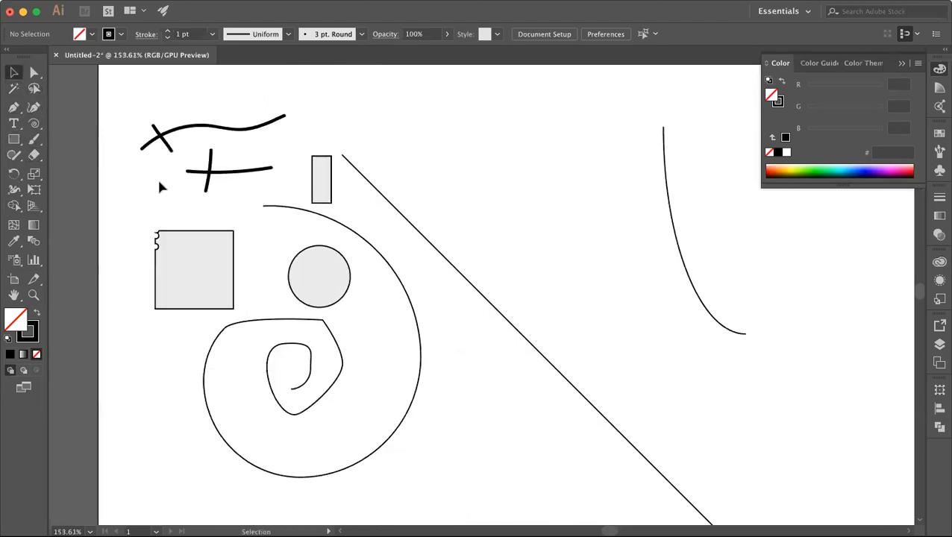
{"action": "left_click_drag", "start_coordinate": [98, 361], "coordinate": [383, 198]}
{"action": "left_click", "coordinate": [355, 281]}
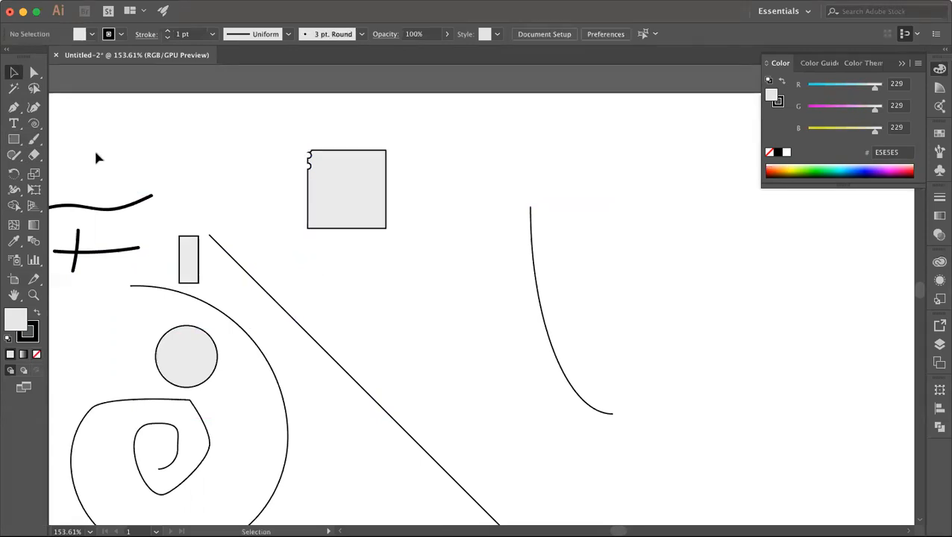
Step: Draw a new square to the right of the notched one and delete the arc behind it
{"action": "key", "text": "m"}
{"action": "left_click_drag", "start_coordinate": [493, 224], "coordinate": [500, 272]}
{"action": "key", "text": "v"}
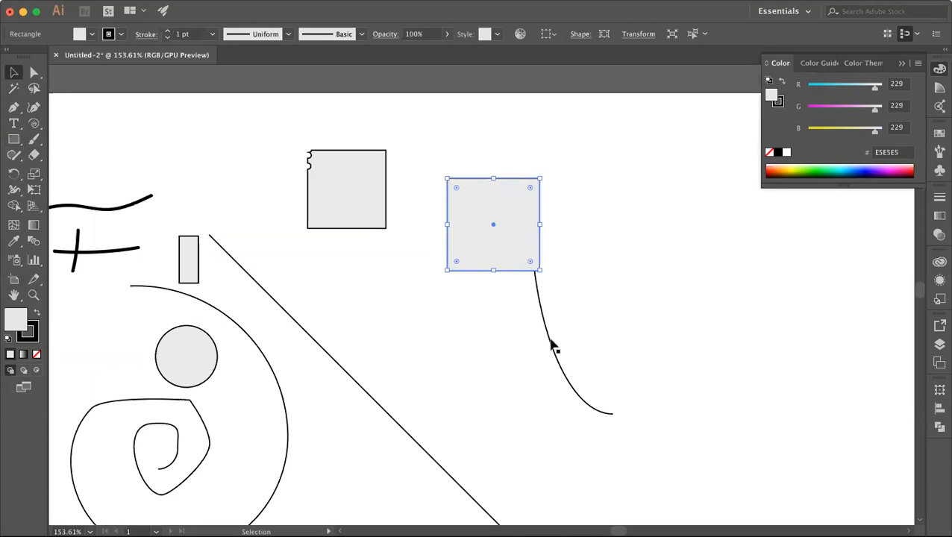
{"action": "left_click", "coordinate": [551, 343]}
{"action": "key", "text": "Delete"}
Step: Draw a 200 px circle overlapping the right side of the new square and delete the extra square behind them
{"action": "left_click_drag", "start_coordinate": [484, 229], "coordinate": [512, 298]}
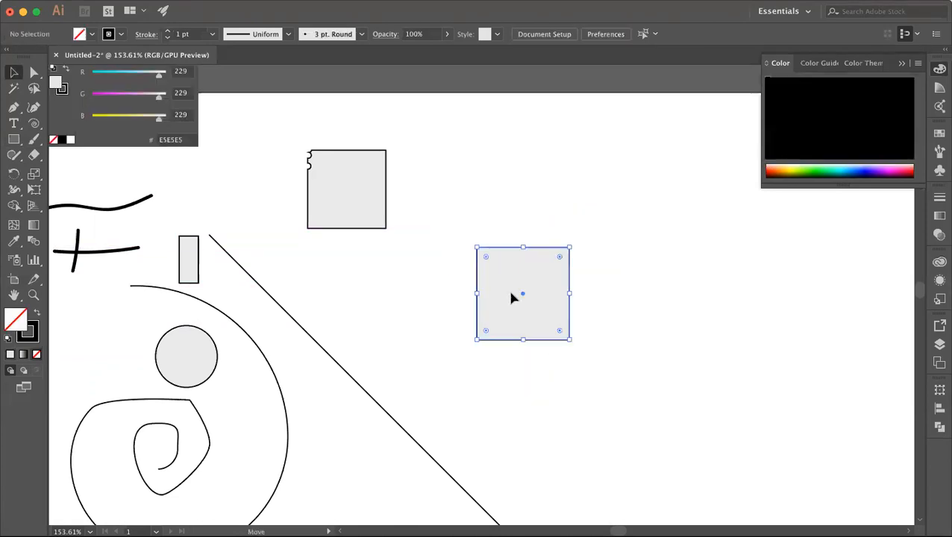
{"action": "left_click_drag", "start_coordinate": [14, 139], "coordinate": [71, 171]}
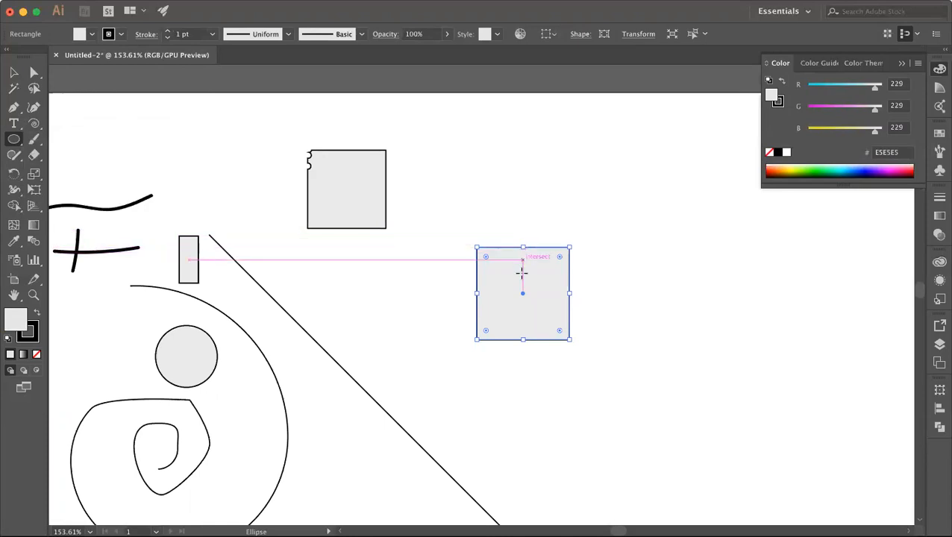
{"action": "left_click_drag", "start_coordinate": [522, 298], "coordinate": [535, 311]}
{"action": "left_click_drag", "start_coordinate": [532, 174], "coordinate": [634, 276]}
{"action": "left_click", "coordinate": [12, 69]}
{"action": "left_click_drag", "start_coordinate": [529, 186], "coordinate": [651, 326]}
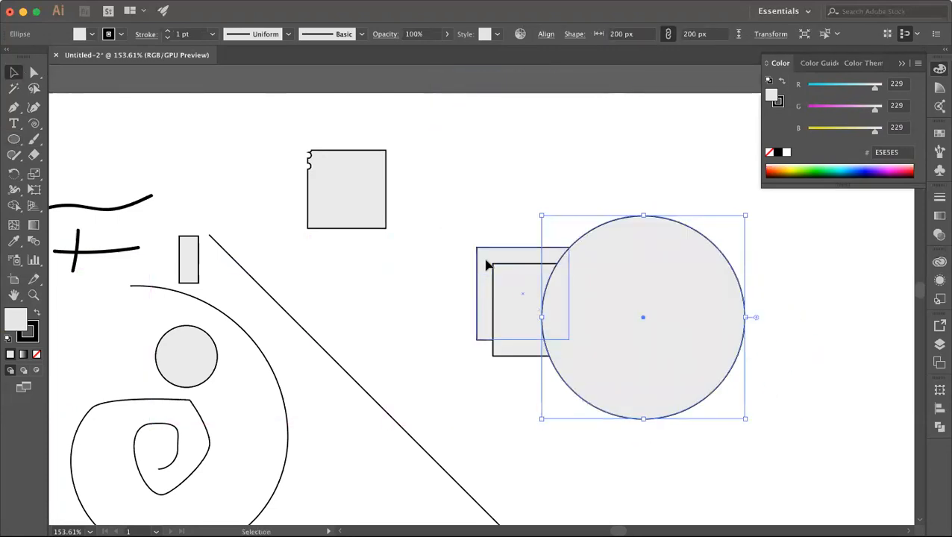
{"action": "left_click", "coordinate": [487, 267]}
{"action": "key", "text": "Delete"}
Step: Try merging the overlapping square and circle into one shape with the Shape Builder tool, and undo the merge
{"action": "left_click_drag", "start_coordinate": [426, 301], "coordinate": [595, 325]}
{"action": "left_click", "coordinate": [20, 208]}
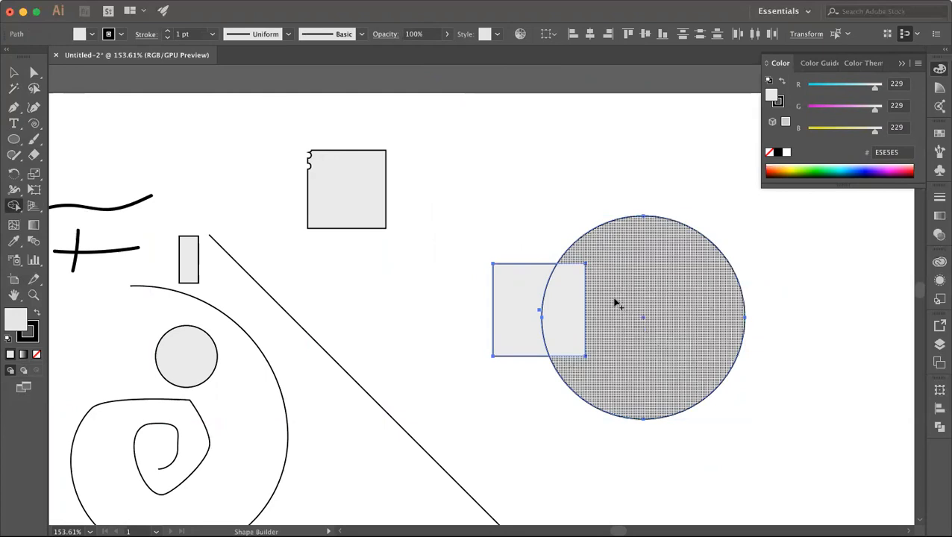
{"action": "left_click_drag", "start_coordinate": [618, 304], "coordinate": [529, 303]}
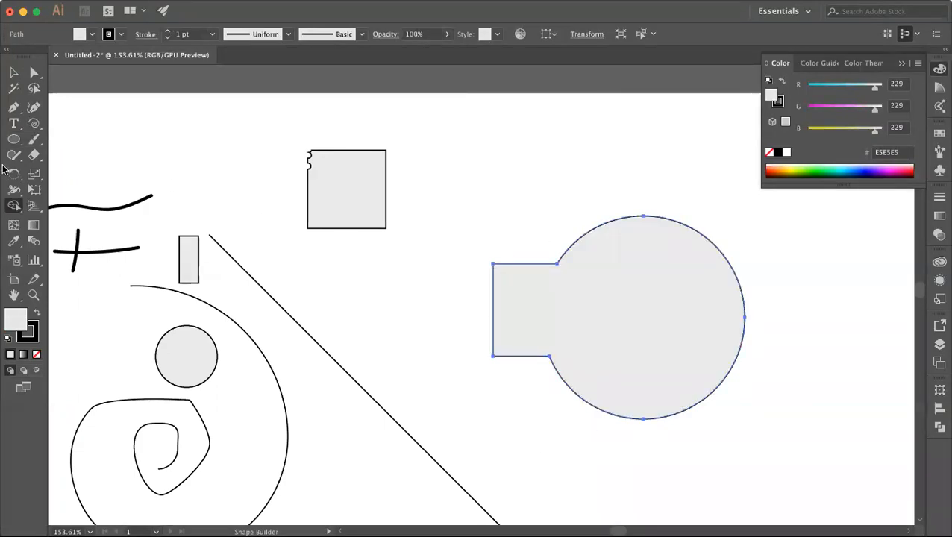
{"action": "key", "text": "super+z"}
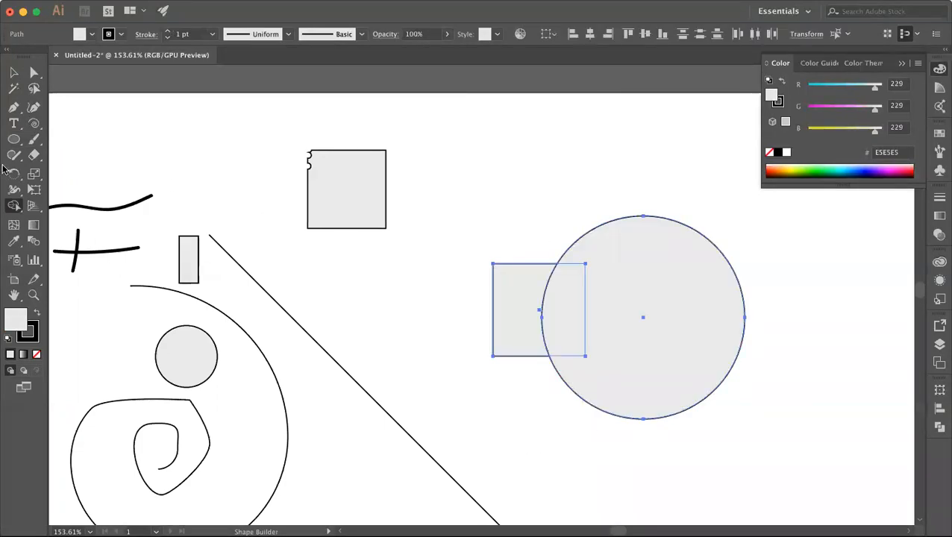
Step: Cut the overlap out of the circle and remove the leftover piece of the square with the Shape Builder tool
{"action": "left_click", "coordinate": [572, 297], "text": "alt"}
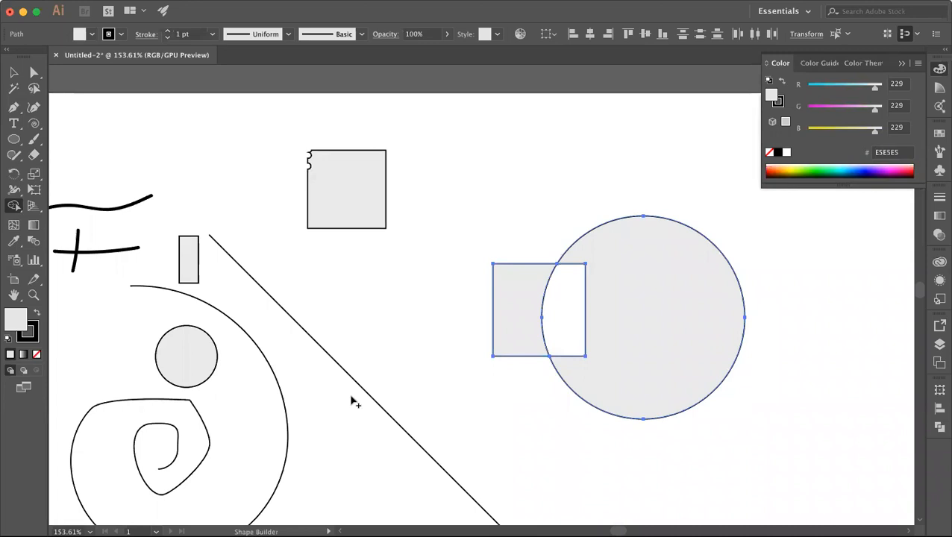
{"action": "left_click", "coordinate": [519, 327], "text": "alt"}
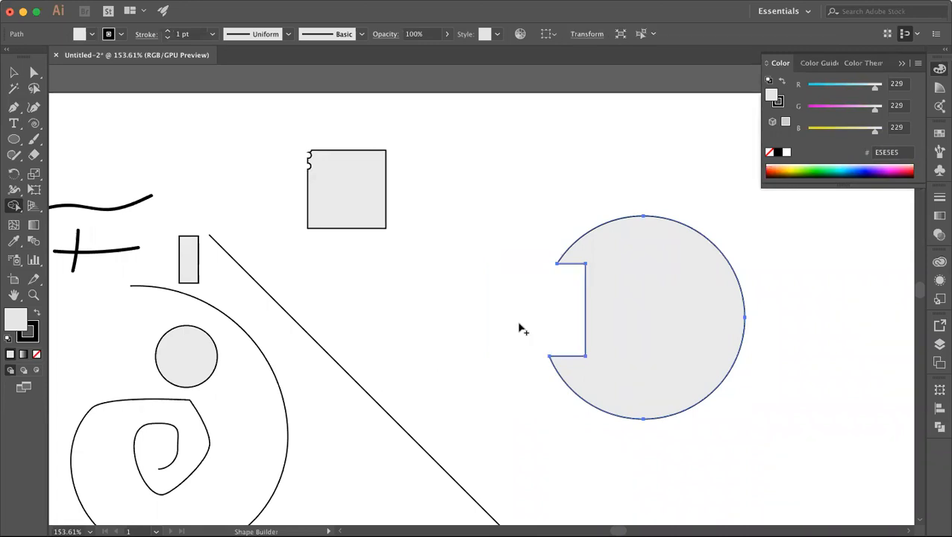
{"action": "left_click", "coordinate": [12, 73]}
{"action": "left_click", "coordinate": [434, 341]}
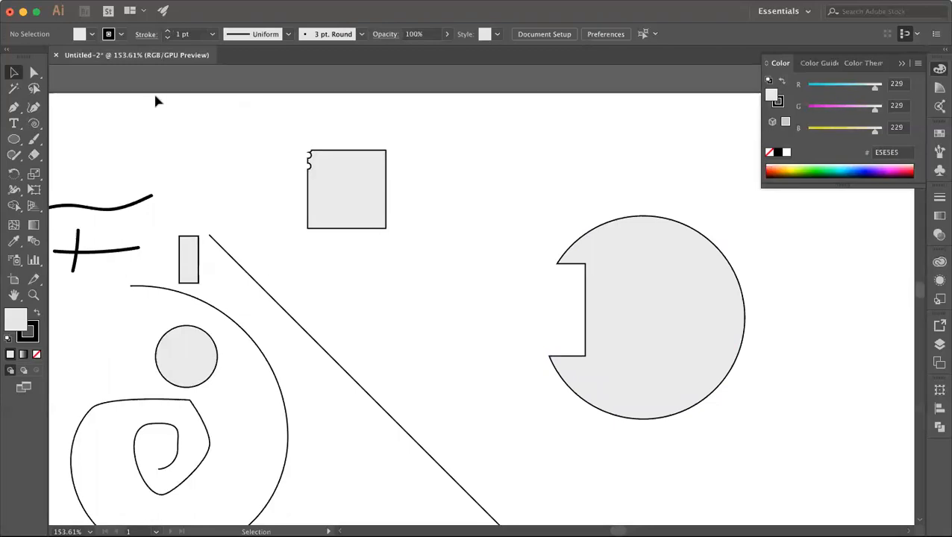
Step: Delete the cut-out circle and draw a 134 px circle to the right of the notched square
{"action": "left_click_drag", "start_coordinate": [565, 191], "coordinate": [753, 455]}
{"action": "key", "text": "Delete"}
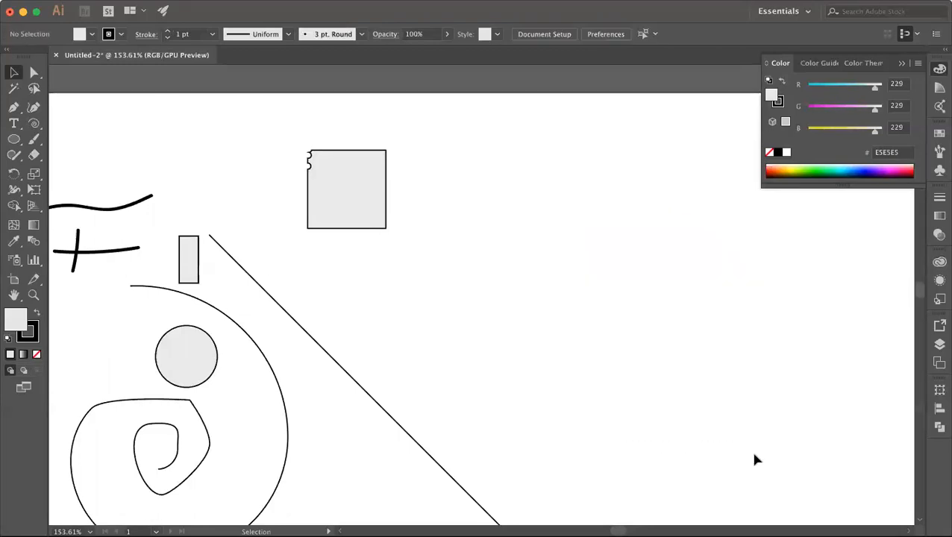
{"action": "left_click", "coordinate": [13, 139]}
{"action": "left_click_drag", "start_coordinate": [558, 252], "coordinate": [614, 320]}
{"action": "left_click", "coordinate": [14, 71]}
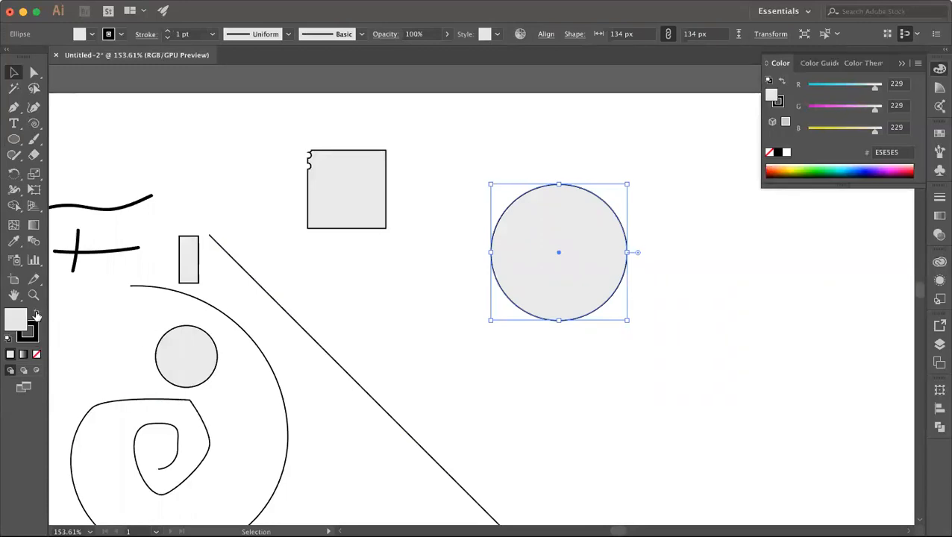
Step: Remove the stroke from the 134 px circle, keeping its light grey fill
{"action": "left_click", "coordinate": [33, 342]}
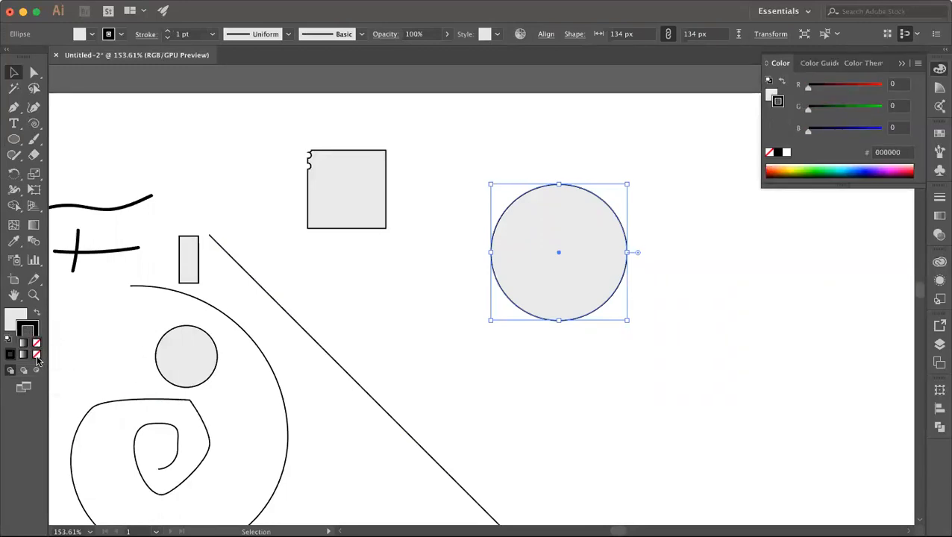
{"action": "left_click", "coordinate": [37, 355]}
{"action": "left_click", "coordinate": [14, 72]}
{"action": "left_click", "coordinate": [379, 325]}
Step: Place a copy of the circle about 85 px straight below the original, overlapping its lower part
{"action": "left_click", "coordinate": [604, 249]}
{"action": "left_click_drag", "start_coordinate": [606, 261], "coordinate": [607, 332]}
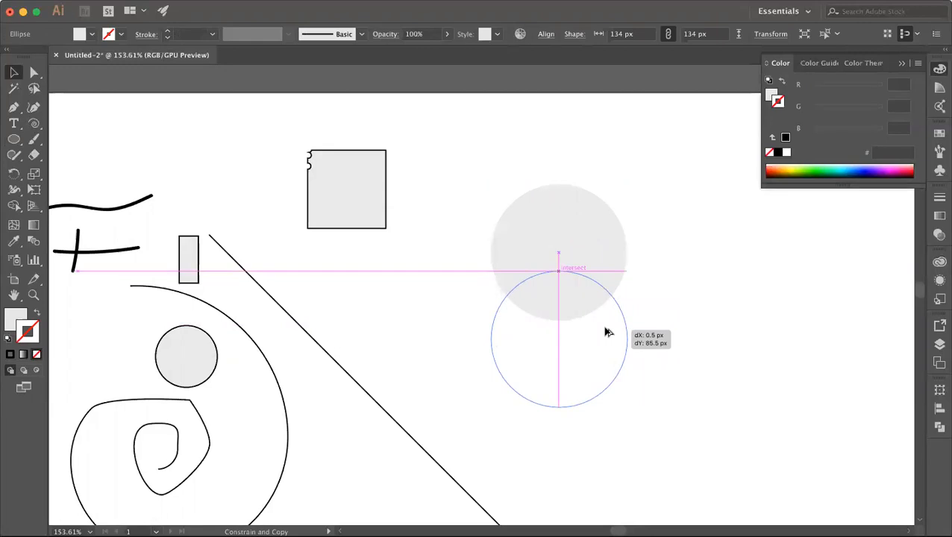
{"action": "left_click_drag", "start_coordinate": [606, 332], "coordinate": [606, 333]}
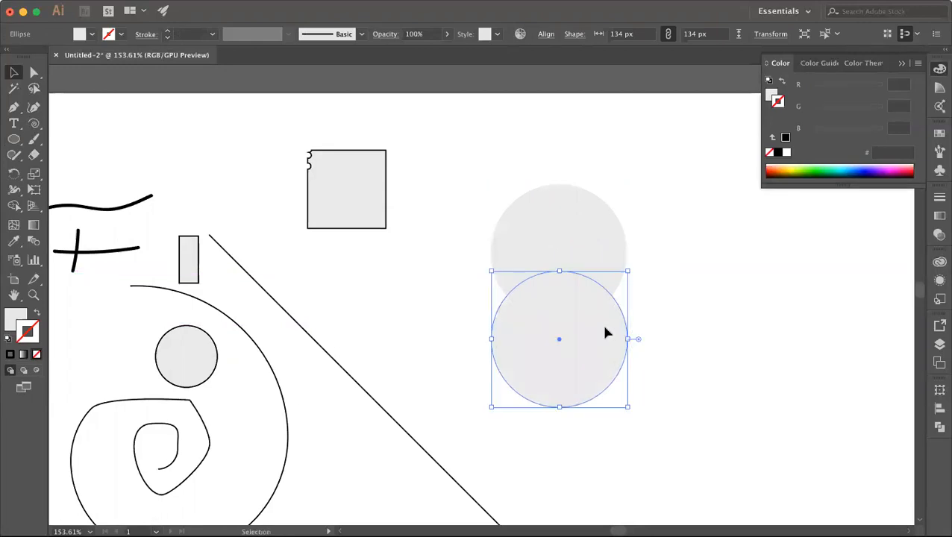
{"action": "left_click", "coordinate": [667, 349]}
Step: Trim away the non-overlapping parts of both circles with the Shape Builder tool, leaving only the lens-shaped overlap
{"action": "left_click", "coordinate": [573, 350]}
{"action": "left_click", "coordinate": [576, 253], "text": "shift"}
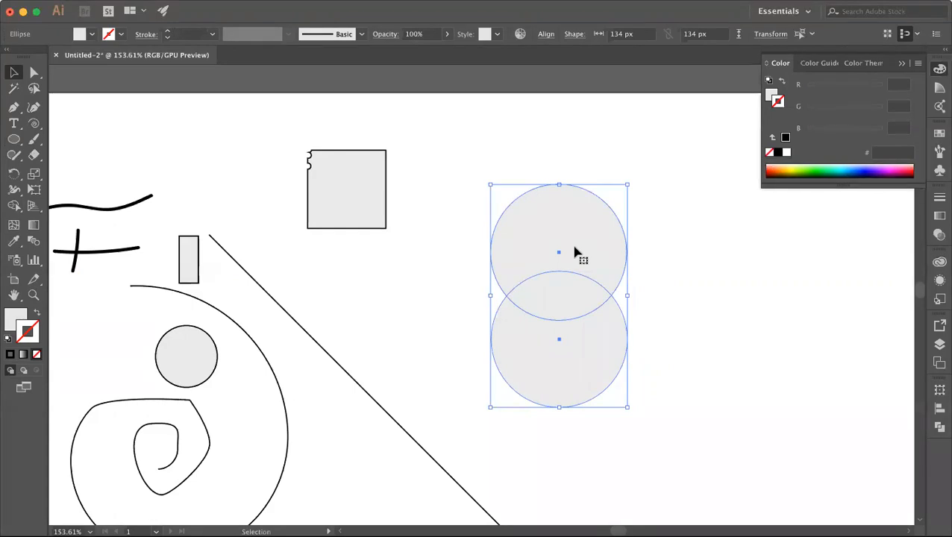
{"action": "left_click", "coordinate": [15, 209]}
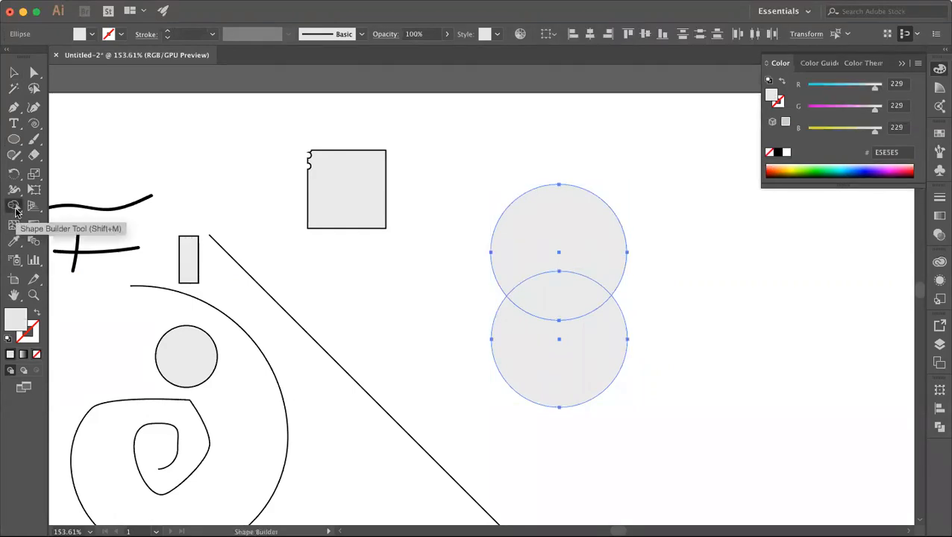
{"action": "left_click", "coordinate": [542, 232], "text": "alt"}
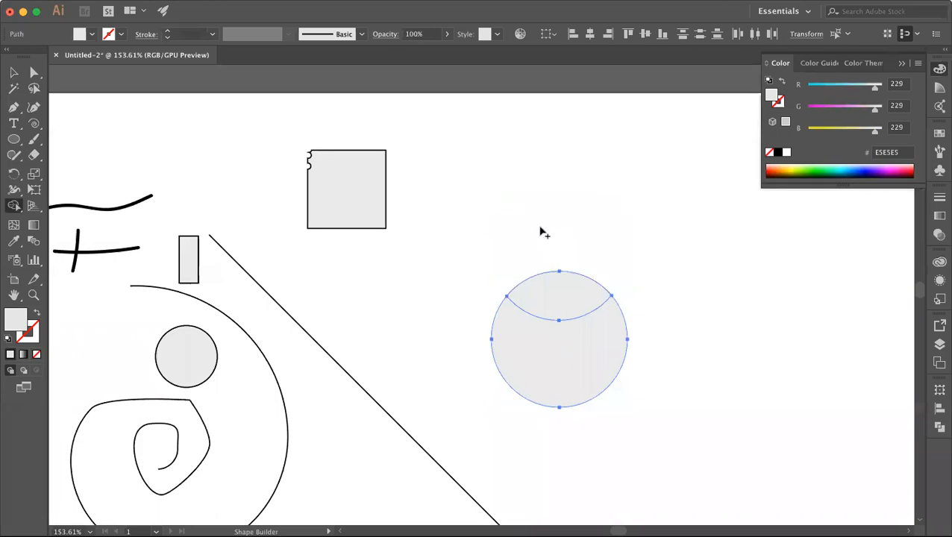
{"action": "left_click", "coordinate": [561, 364], "text": "alt"}
{"action": "left_click", "coordinate": [12, 73]}
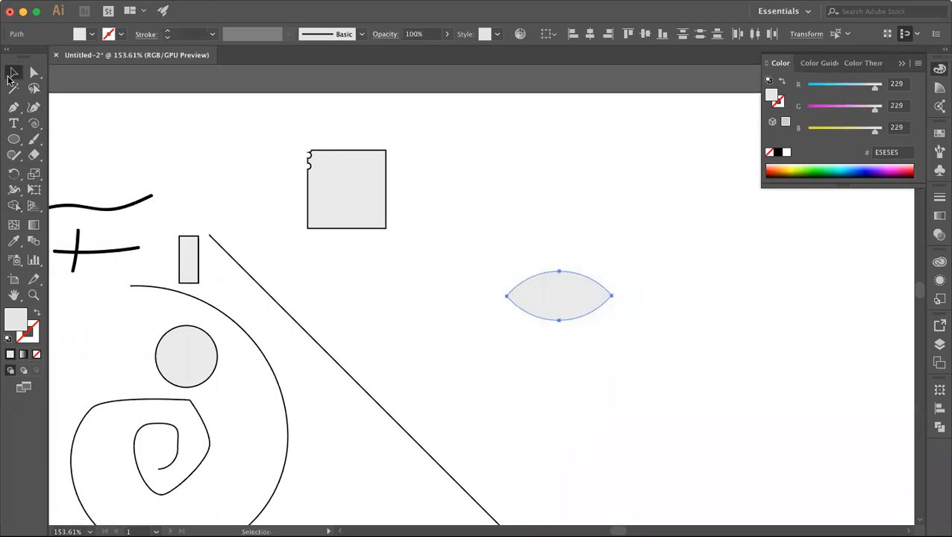
{"action": "left_click", "coordinate": [513, 335]}
Step: Draw a small circle centred inside the lens shape to act as a pupil
{"action": "left_click_drag", "start_coordinate": [13, 137], "coordinate": [71, 170]}
{"action": "left_click_drag", "start_coordinate": [558, 293], "coordinate": [569, 310]}
{"action": "left_click", "coordinate": [14, 71]}
Step: Cut the small circle out of the lens with the Shape Builder tool to form an eye with a hole
{"action": "left_click", "coordinate": [495, 241]}
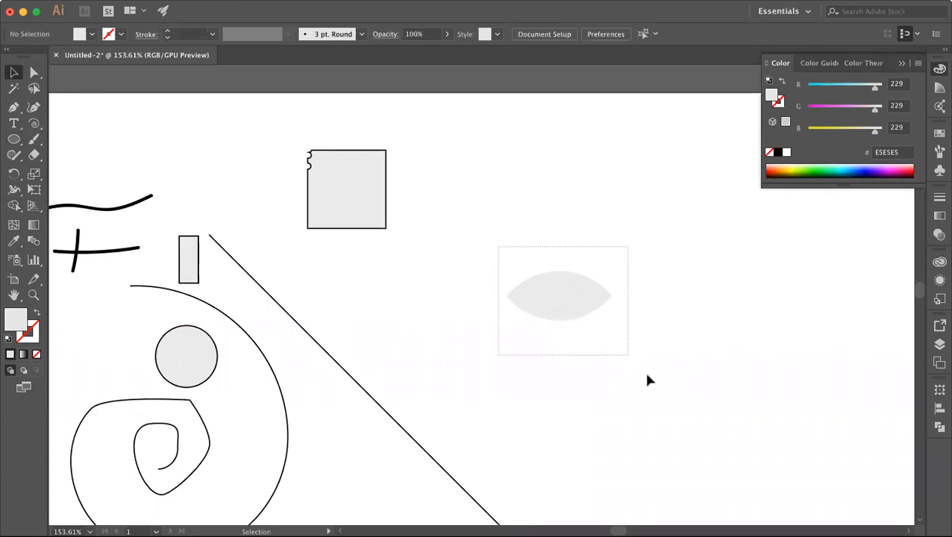
{"action": "left_click_drag", "start_coordinate": [648, 381], "coordinate": [649, 382]}
{"action": "left_click", "coordinate": [14, 206]}
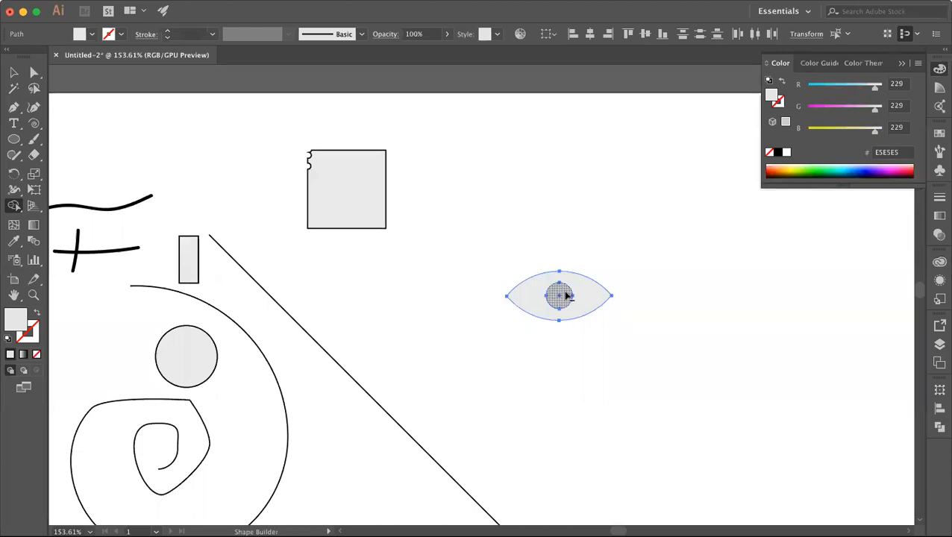
{"action": "left_click", "coordinate": [567, 296], "text": "alt"}
{"action": "left_click", "coordinate": [14, 73]}
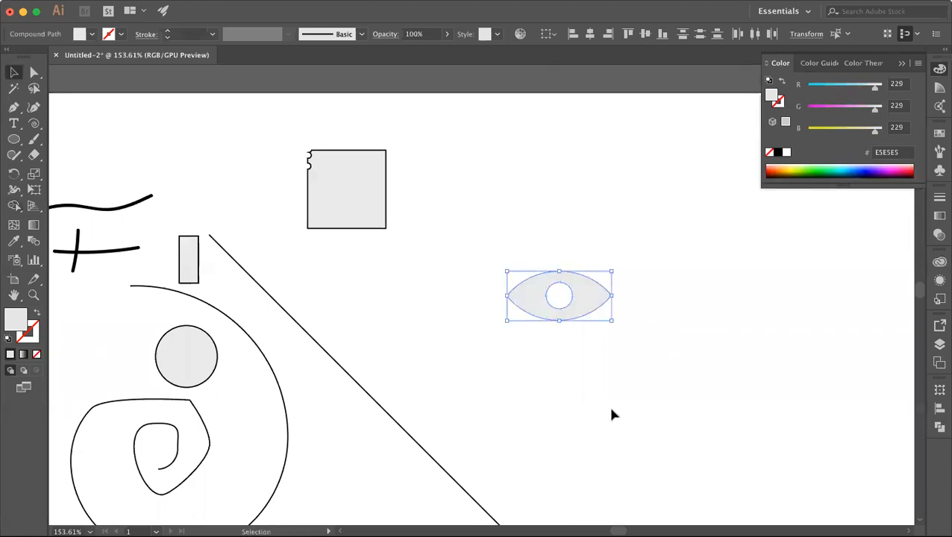
{"action": "left_click", "coordinate": [611, 415]}
Step: Move the eye shape up and to the right into the empty area beside the notched square
{"action": "scroll", "coordinate": [611, 415], "scroll_direction": "right", "scroll_amount": 4}
{"action": "left_click_drag", "start_coordinate": [414, 200], "coordinate": [654, 402]}
{"action": "left_click_drag", "start_coordinate": [528, 301], "coordinate": [580, 230]}
{"action": "left_click", "coordinate": [590, 326]}
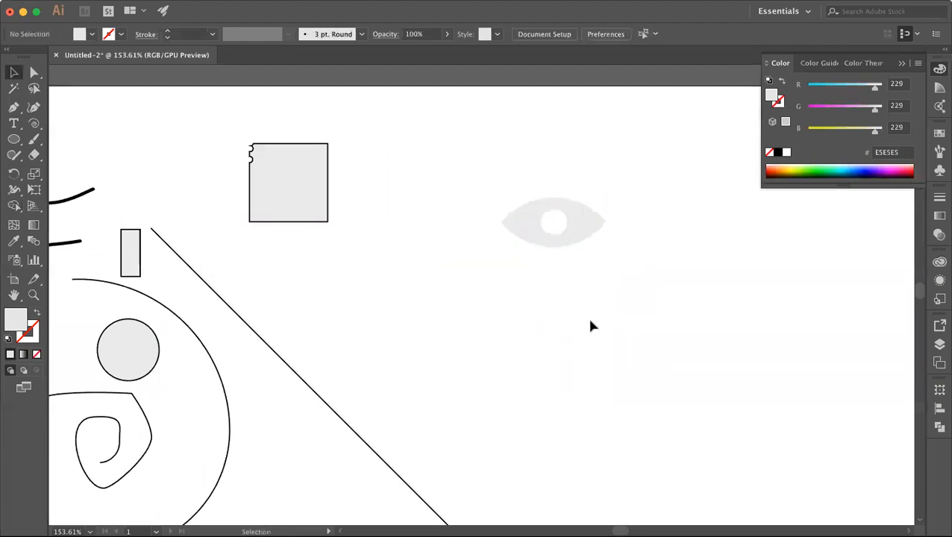
{"action": "key", "text": "super+z"}
{"action": "left_click", "coordinate": [674, 329]}
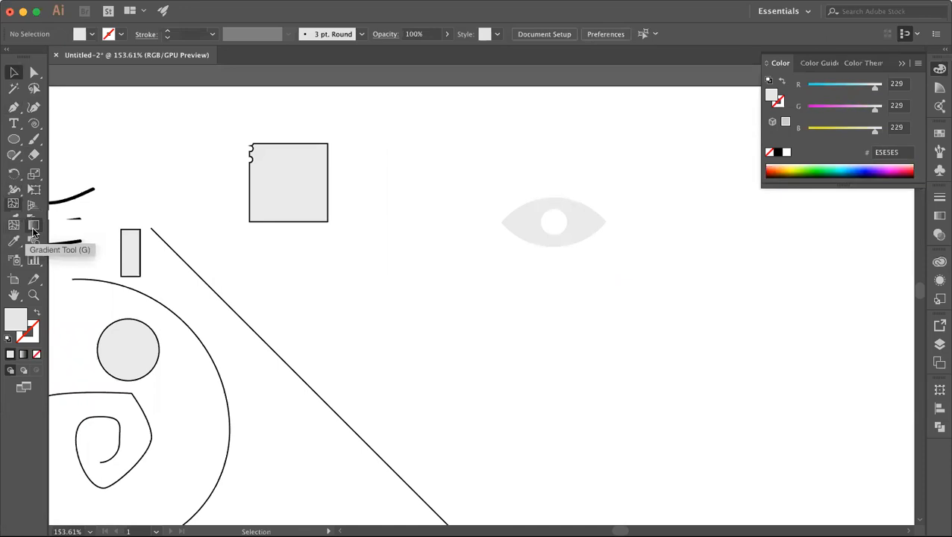
Step: Apply a white-to-black linear gradient fill to the eye with the Gradient tool and open the gradient settings
{"action": "left_click", "coordinate": [33, 228]}
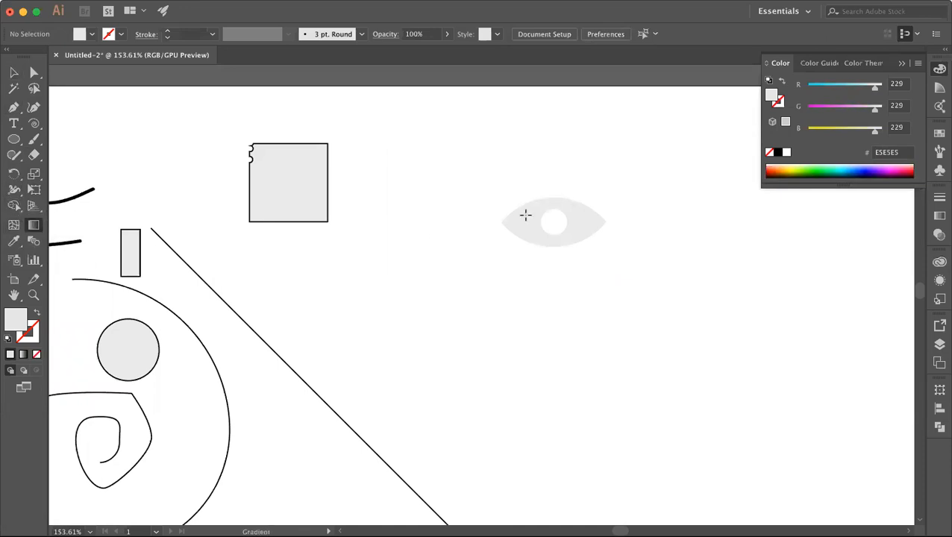
{"action": "left_click", "coordinate": [525, 215]}
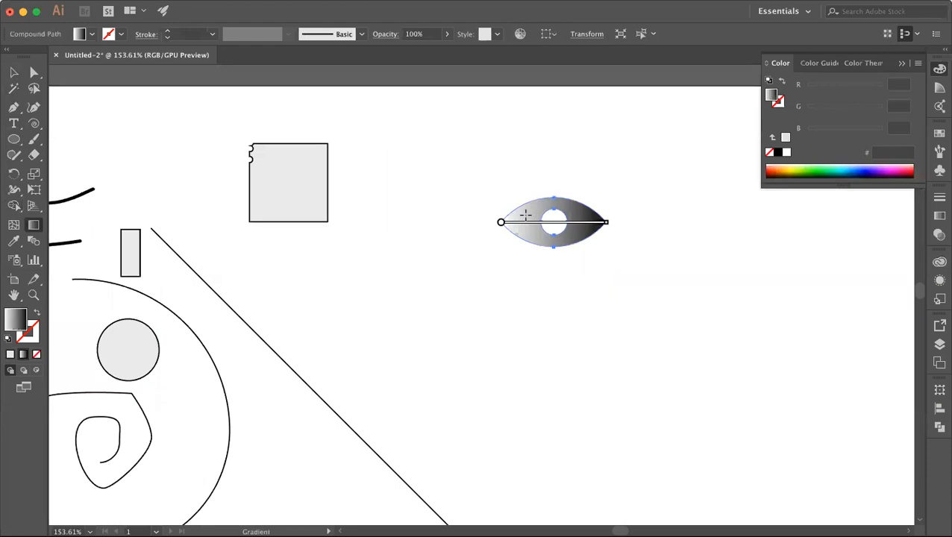
{"action": "left_click", "coordinate": [940, 218]}
Step: Switch the gradient's black end stop to RGB and recolour it blue, 0060AA
{"action": "left_click", "coordinate": [901, 298]}
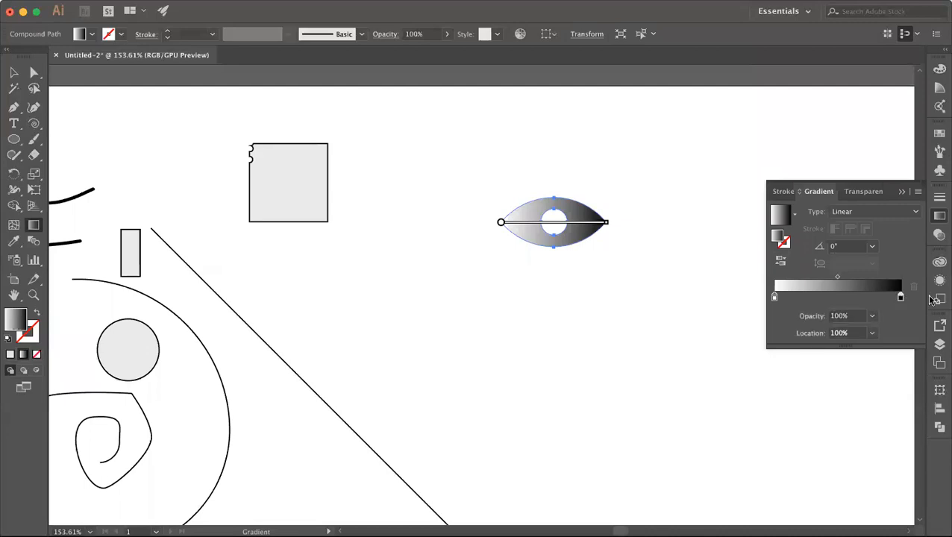
{"action": "double_click", "coordinate": [901, 299]}
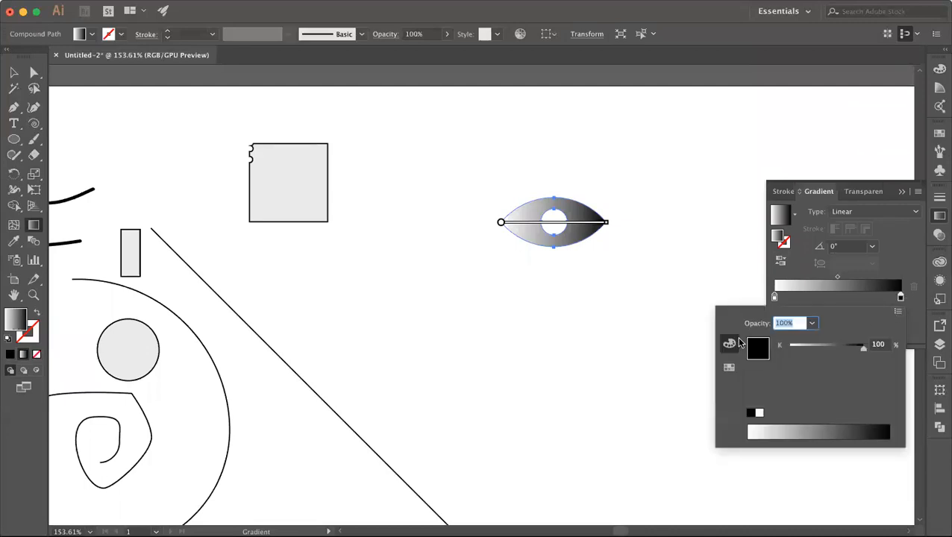
{"action": "left_click", "coordinate": [898, 313]}
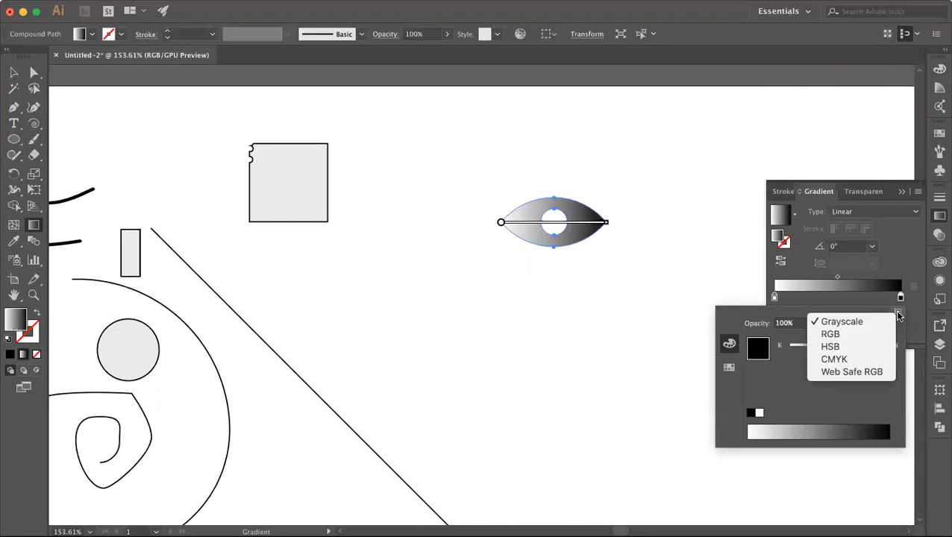
{"action": "left_click", "coordinate": [843, 340]}
{"action": "left_click_drag", "start_coordinate": [791, 371], "coordinate": [838, 372]}
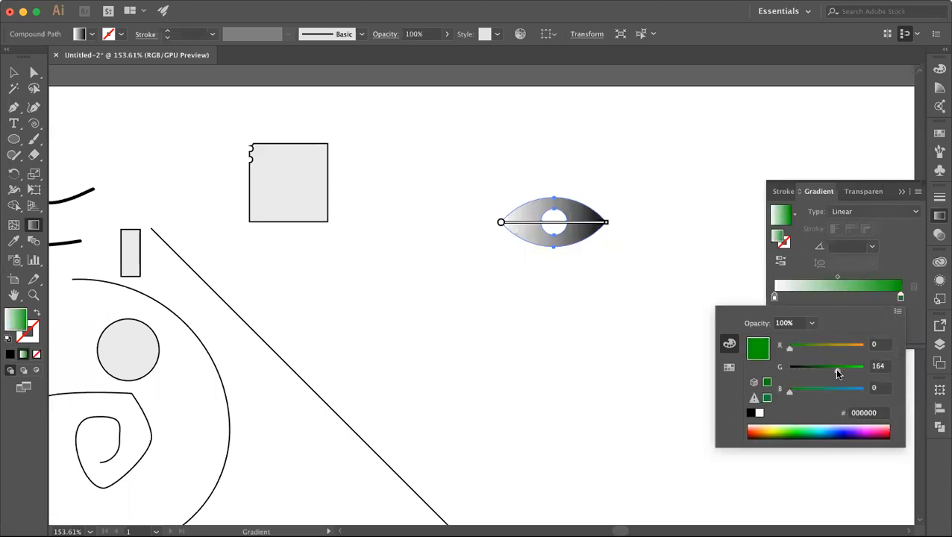
{"action": "left_click", "coordinate": [832, 429]}
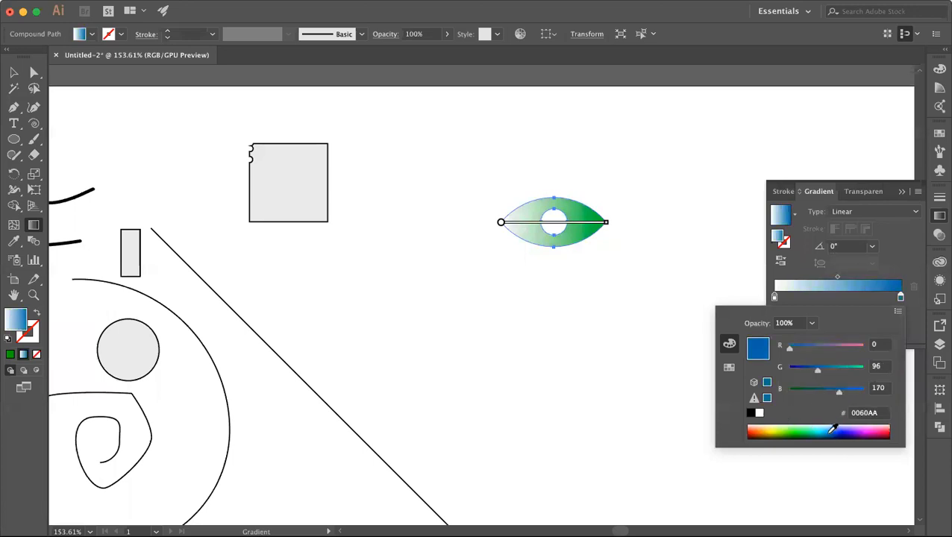
{"action": "left_click", "coordinate": [899, 299]}
Step: Switch the gradient's white start stop to RGB and recolour it green, R 73, G 127, B 0
{"action": "double_click", "coordinate": [774, 298]}
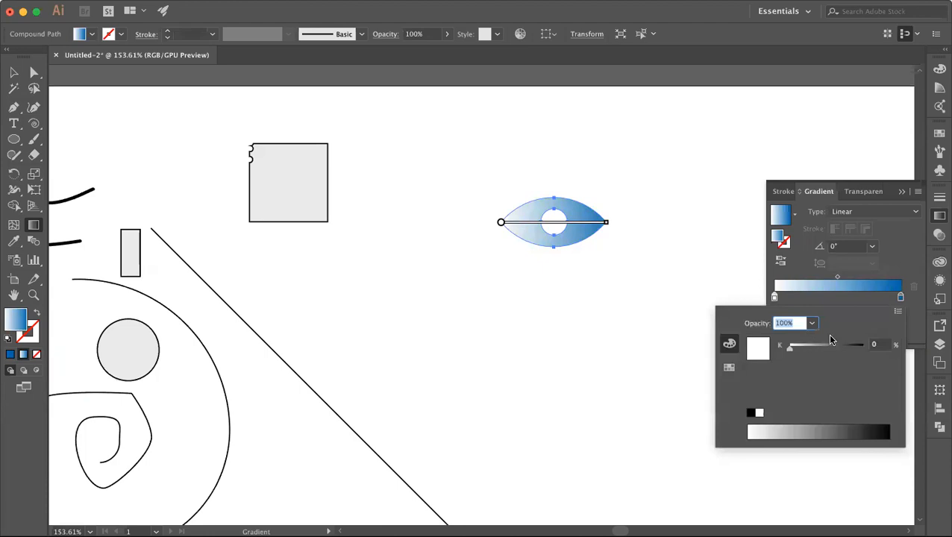
{"action": "left_click", "coordinate": [899, 312]}
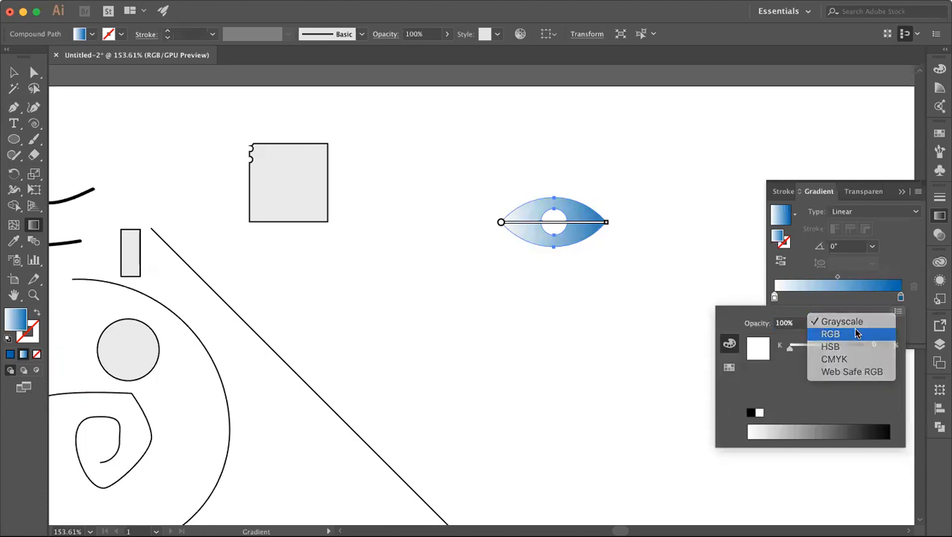
{"action": "left_click", "coordinate": [843, 334]}
{"action": "left_click", "coordinate": [786, 432]}
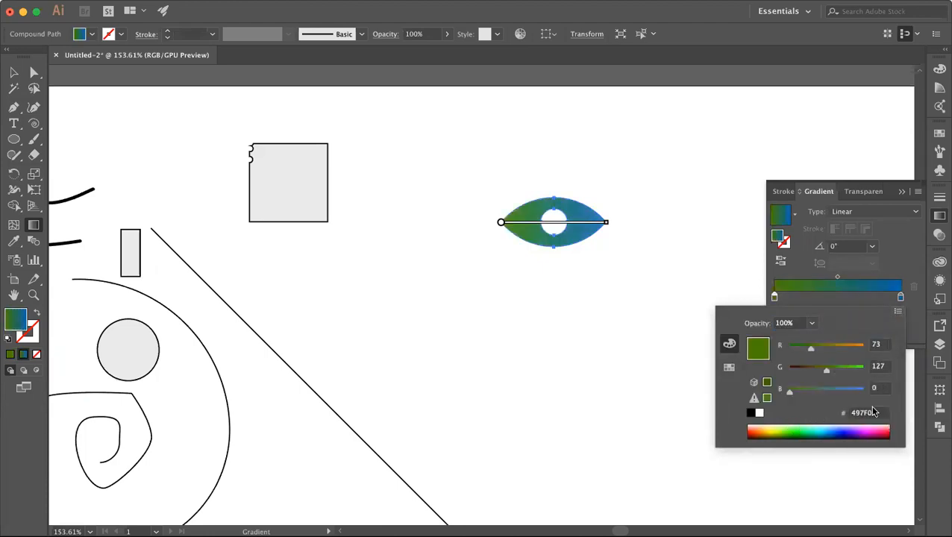
{"action": "left_click", "coordinate": [892, 252]}
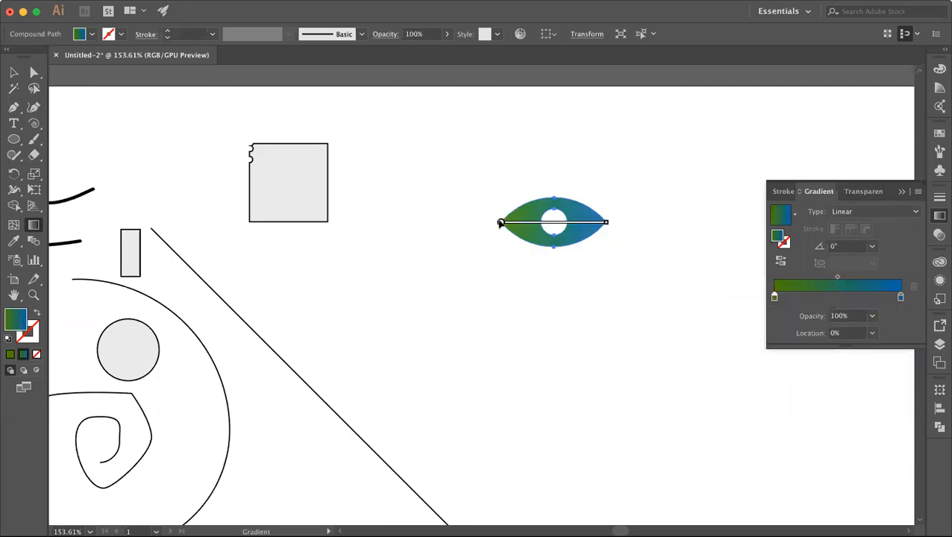
Step: Set the eye's linear gradient angle to 90°
{"action": "left_click", "coordinate": [835, 248]}
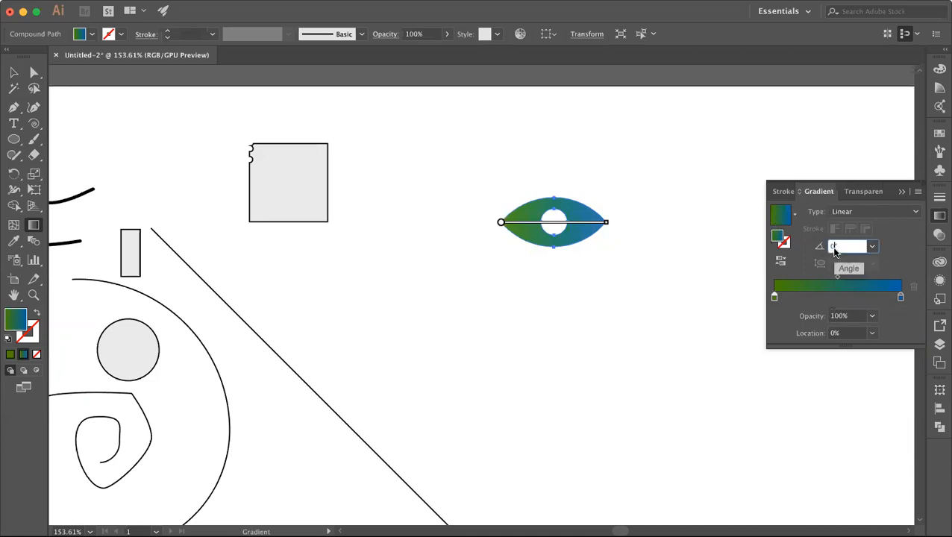
{"action": "type", "text": "90"}
{"action": "key", "text": "BackSpace"}
{"action": "key", "text": "BackSpace"}
{"action": "left_click", "coordinate": [836, 248]}
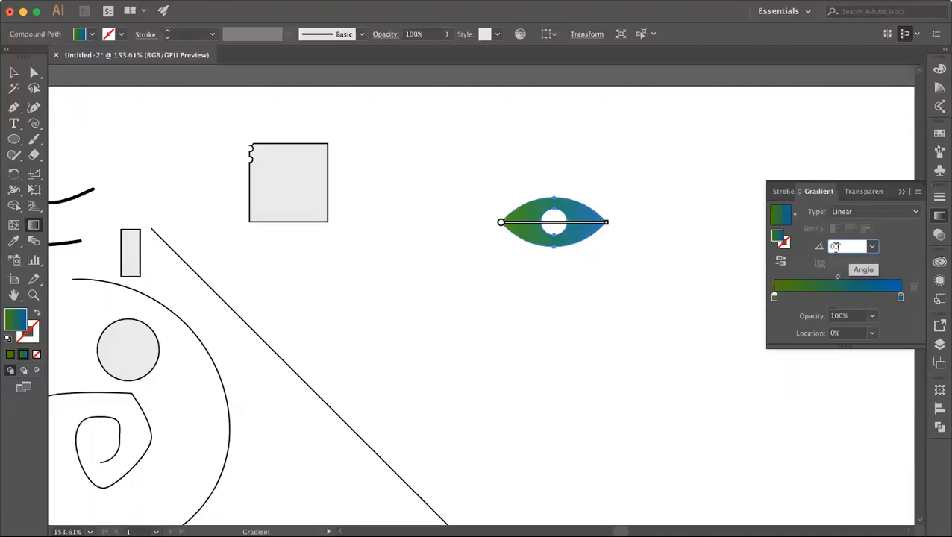
{"action": "type", "text": "9"}
{"action": "key", "text": "Return"}
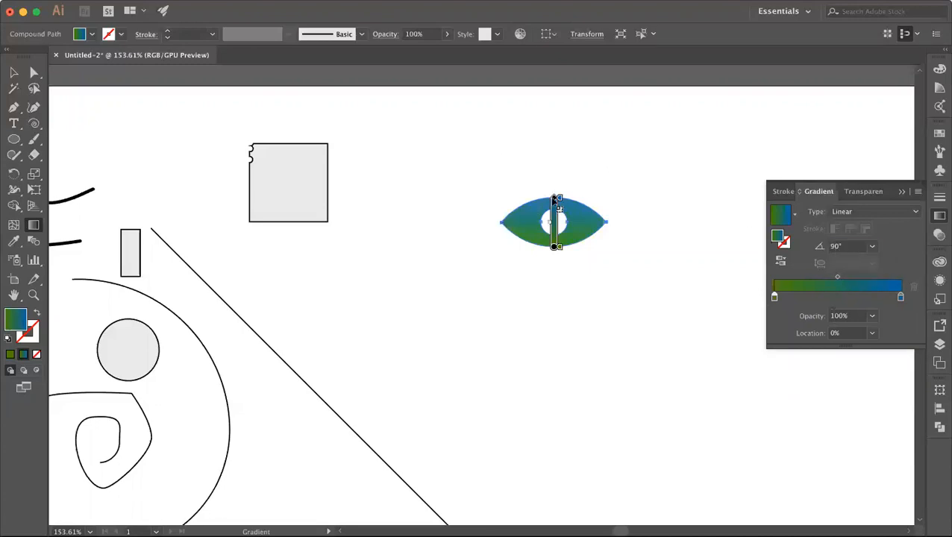
Step: Lengthen, shift and redirect the gradient line across the eye by hand to an angle of about 161.4°
{"action": "left_click_drag", "start_coordinate": [556, 197], "coordinate": [554, 182]}
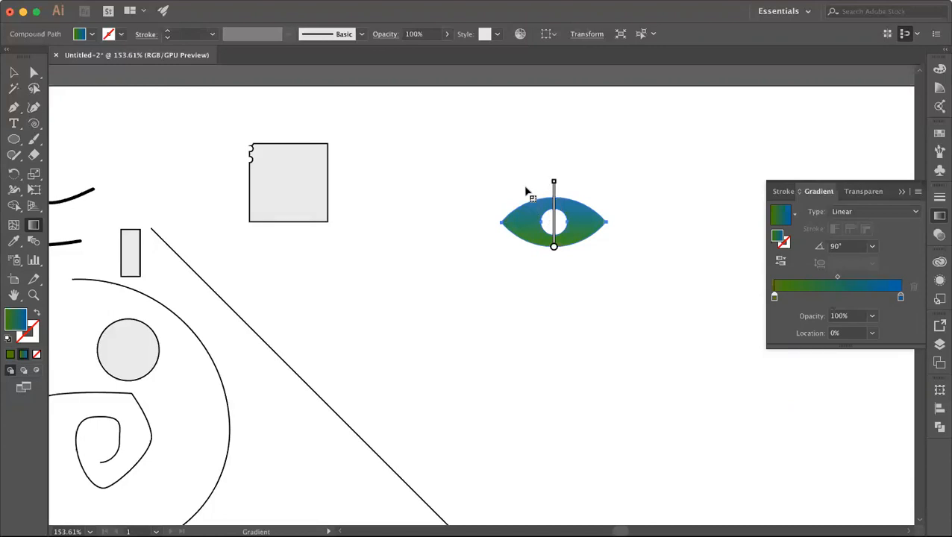
{"action": "mouse_move", "coordinate": [555, 247]}
{"action": "left_mouse_down"}
{"action": "mouse_move", "coordinate": [597, 238]}
{"action": "mouse_move", "coordinate": [553, 238]}
{"action": "left_mouse_up"}
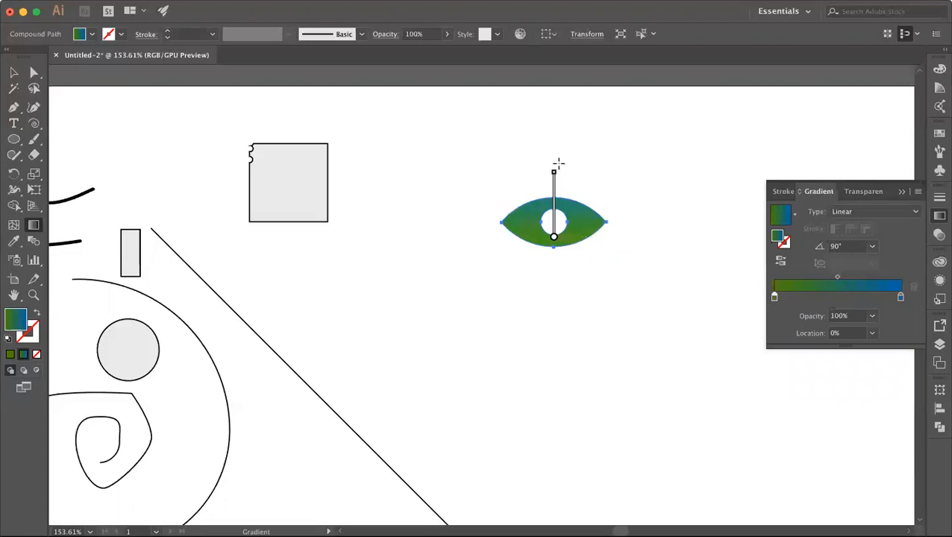
{"action": "mouse_move", "coordinate": [558, 166]}
{"action": "left_mouse_down"}
{"action": "mouse_move", "coordinate": [499, 191]}
{"action": "mouse_move", "coordinate": [481, 211]}
{"action": "left_mouse_up"}
{"action": "mouse_move", "coordinate": [559, 227]}
{"action": "left_mouse_down"}
{"action": "mouse_move", "coordinate": [612, 226]}
{"action": "mouse_move", "coordinate": [600, 237]}
{"action": "left_mouse_up"}
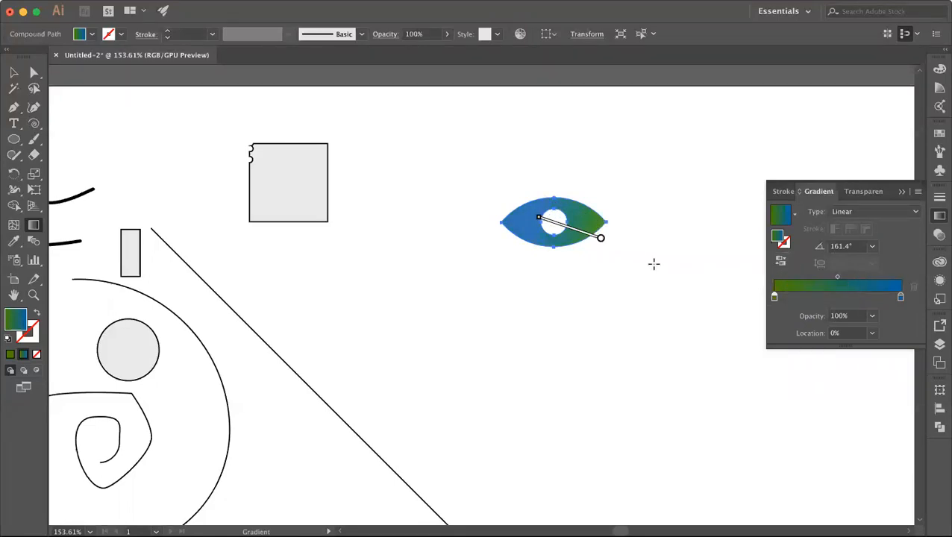
{"action": "left_click", "coordinate": [14, 72]}
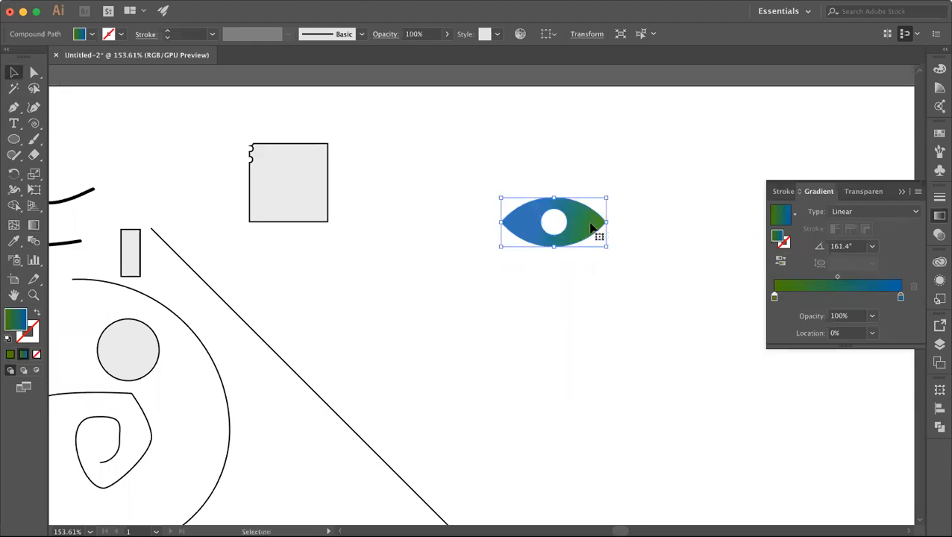
Step: Swap the gradient stops by hand, putting blue at the start and green at 100%
{"action": "left_click_drag", "start_coordinate": [774, 297], "coordinate": [738, 307]}
{"action": "left_click", "coordinate": [901, 298]}
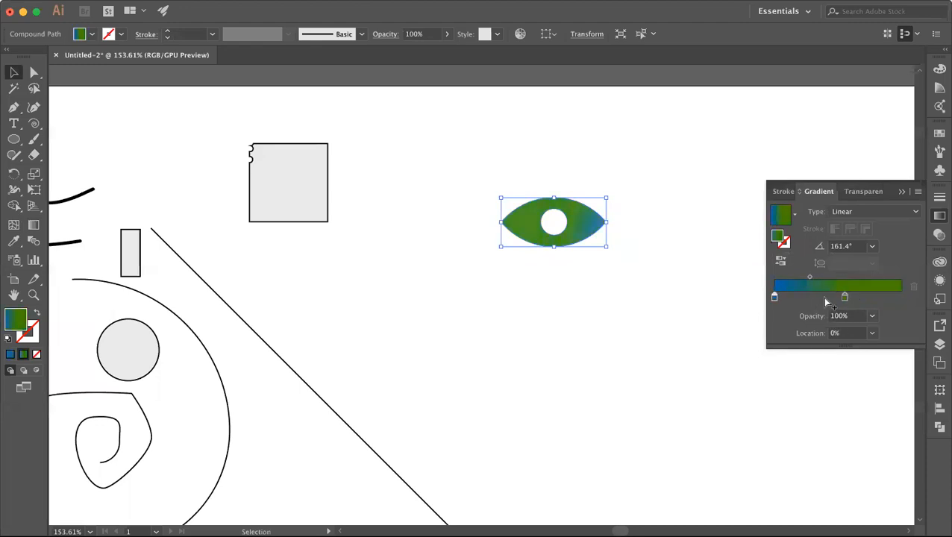
{"action": "left_click_drag", "start_coordinate": [843, 299], "coordinate": [942, 301]}
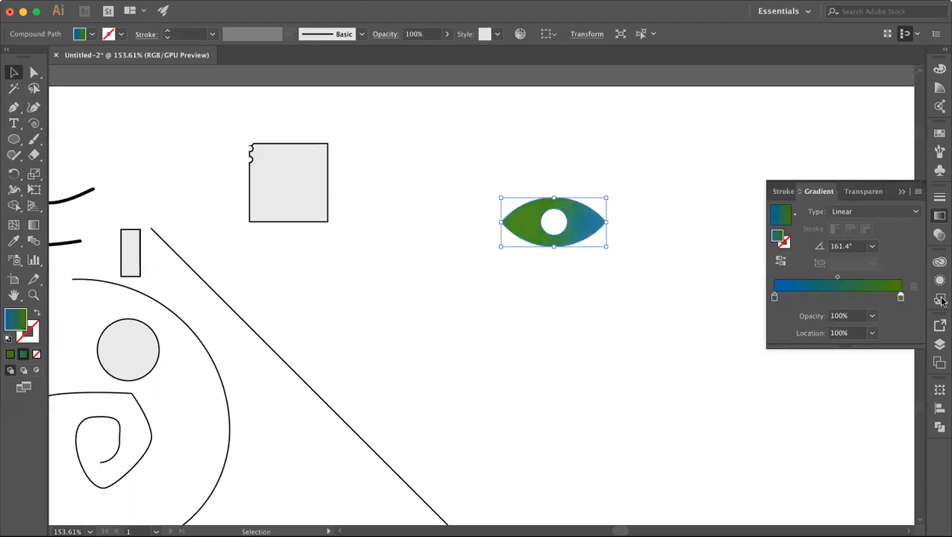
Step: Reverse the eye's gradient back and forth six times to compare both colour orders
{"action": "left_click", "coordinate": [780, 261]}
{"action": "left_click", "coordinate": [780, 261]}
{"action": "left_click", "coordinate": [780, 261]}
{"action": "left_click", "coordinate": [781, 261]}
{"action": "left_click", "coordinate": [780, 261]}
{"action": "left_click", "coordinate": [781, 261]}
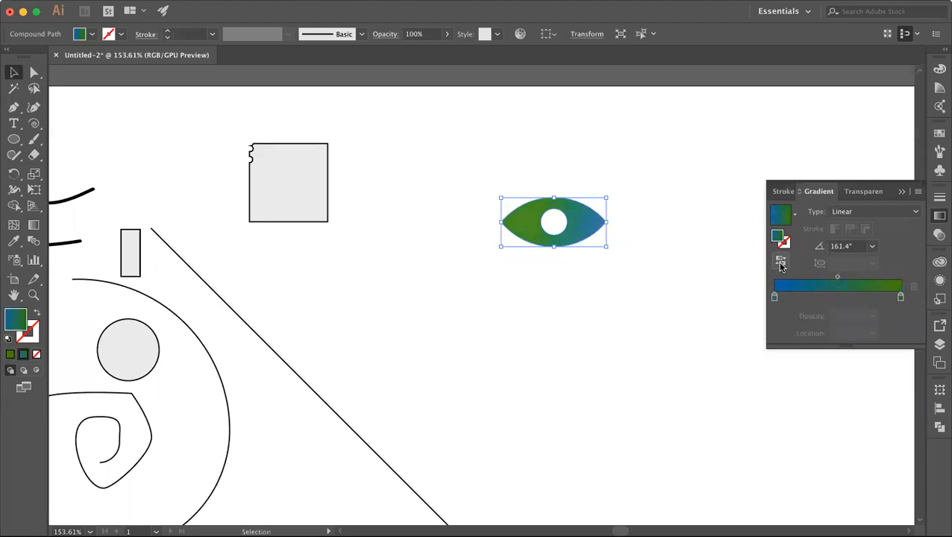
Step: Change the eye's gradient type to Radial
{"action": "left_click", "coordinate": [917, 214]}
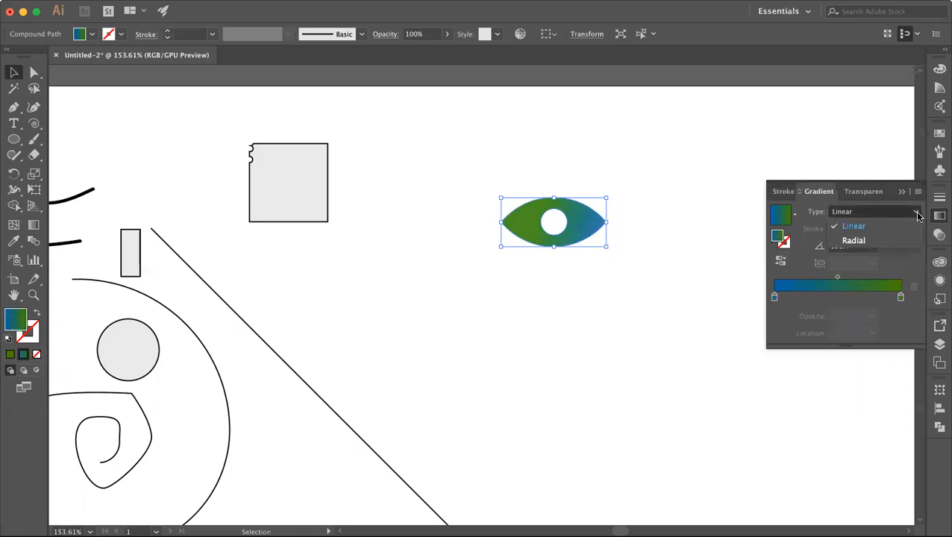
{"action": "left_click", "coordinate": [865, 242]}
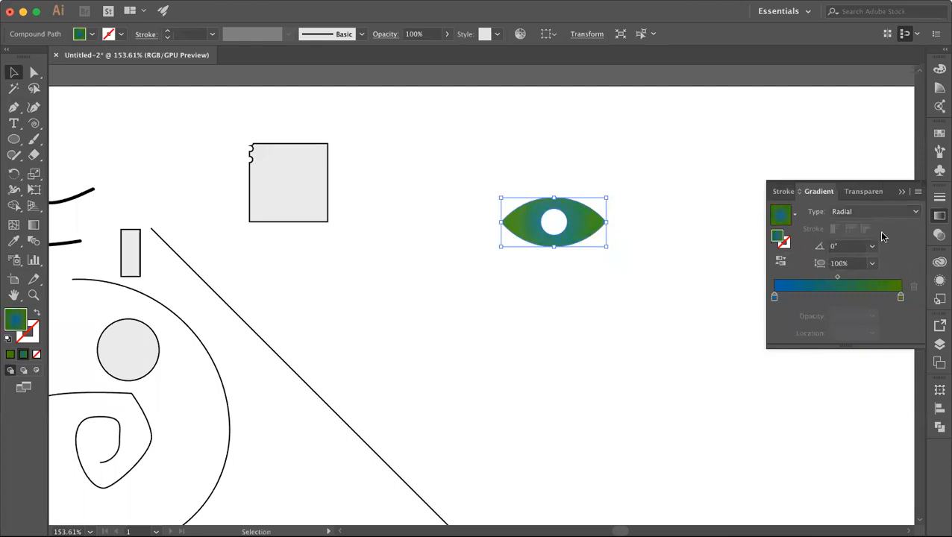
Step: Set the eye's radial gradient aspect ratio to 200% and show its gradient annotator on the artwork
{"action": "left_click", "coordinate": [837, 265]}
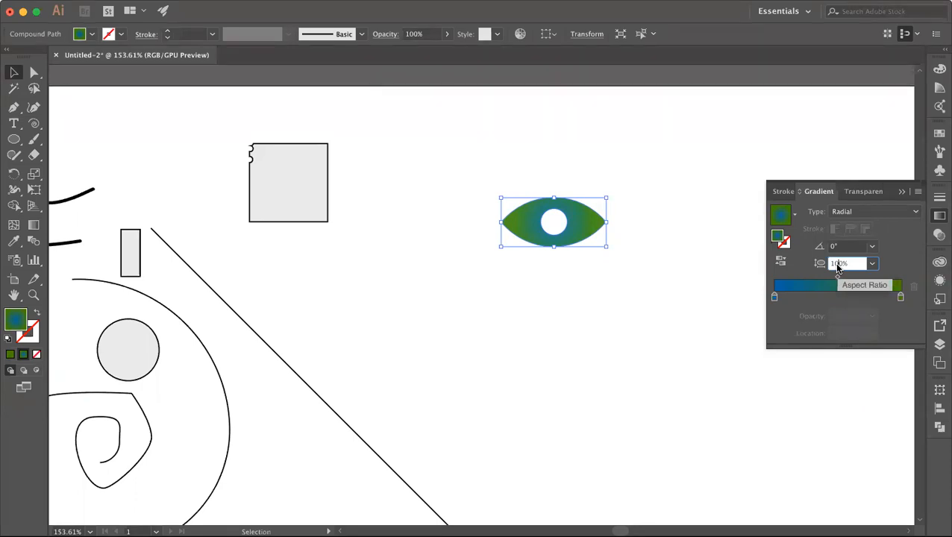
{"action": "type", "text": "200"}
{"action": "key", "text": "Return"}
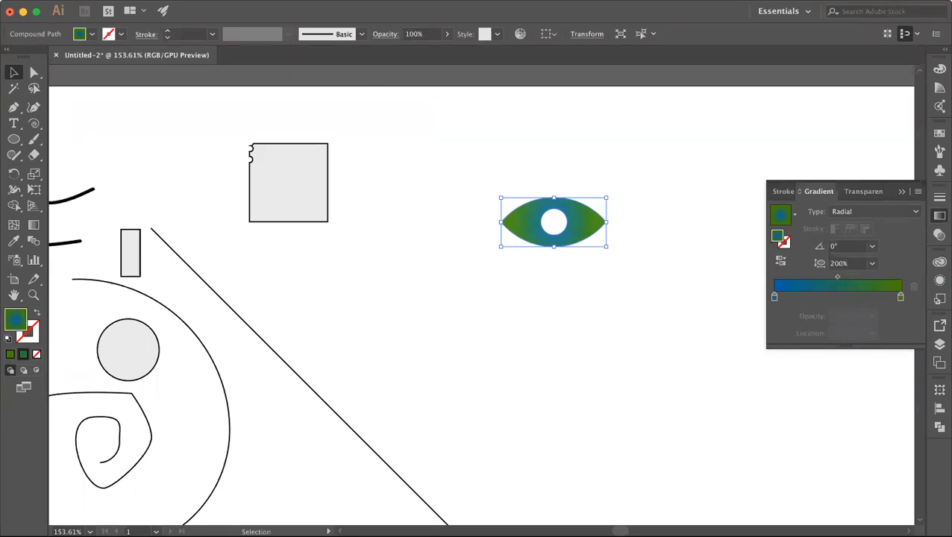
{"action": "left_click", "coordinate": [34, 225]}
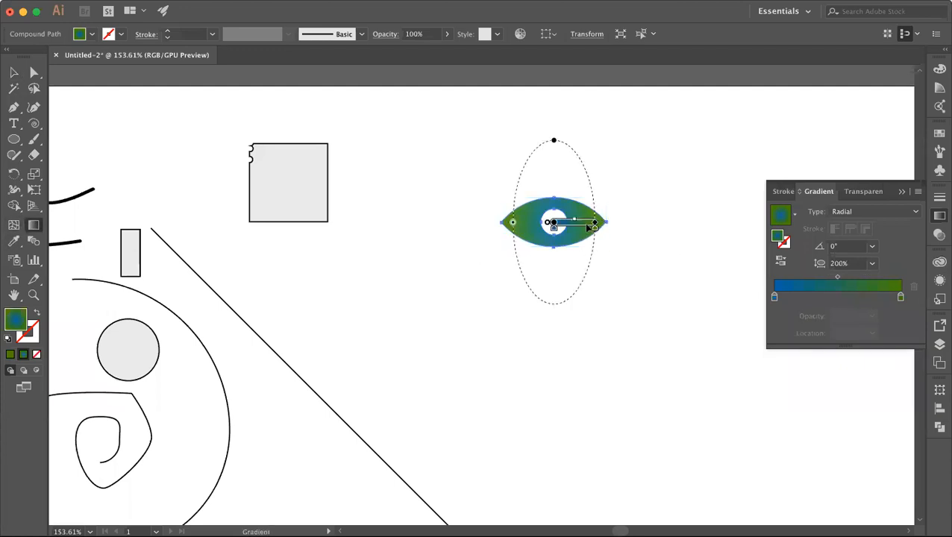
{"action": "left_click", "coordinate": [902, 192]}
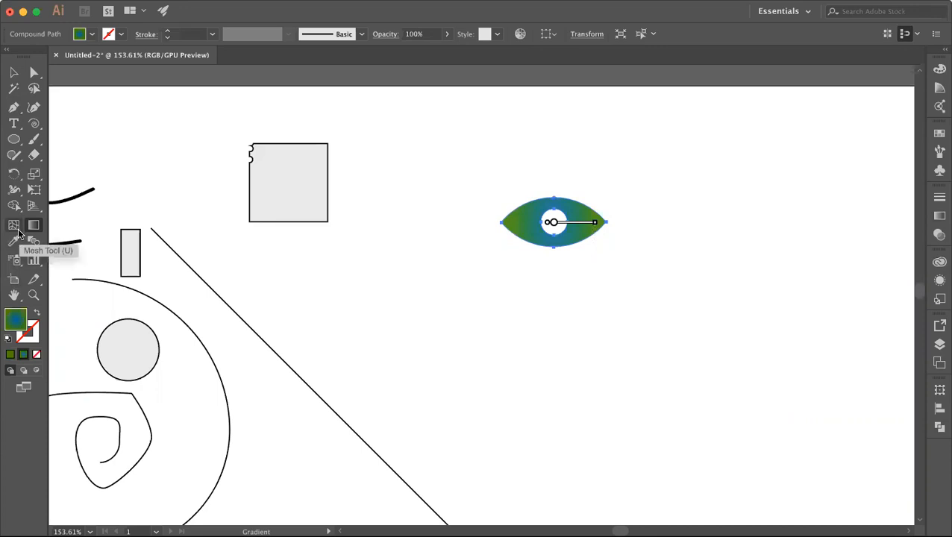
Step: Draw a circle about 127 px wide below the eye and give it a solid green 497F00 fill
{"action": "key", "text": "l"}
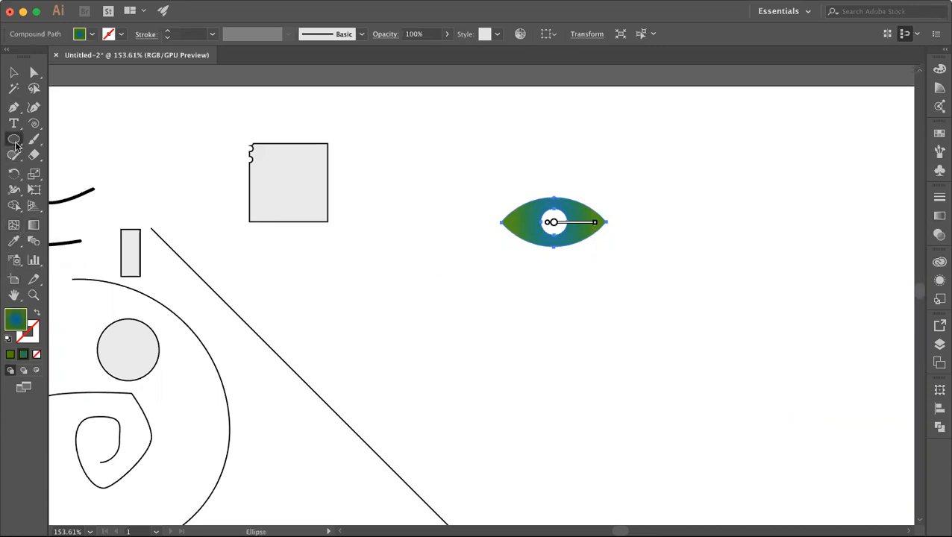
{"action": "left_click_drag", "start_coordinate": [505, 315], "coordinate": [629, 442]}
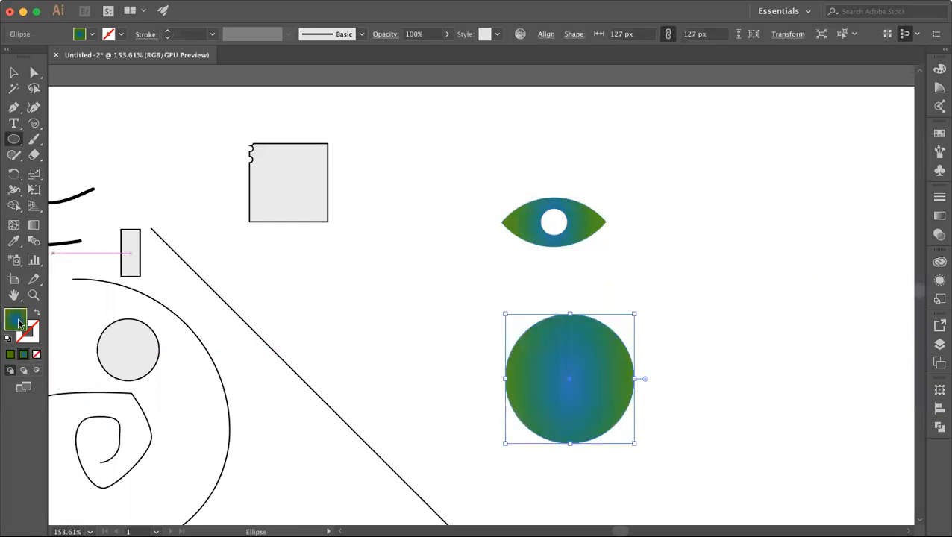
{"action": "left_click", "coordinate": [10, 357]}
Step: Add three gradient mesh points diagonally, close together, in the upper part of the green circle
{"action": "left_click", "coordinate": [14, 224]}
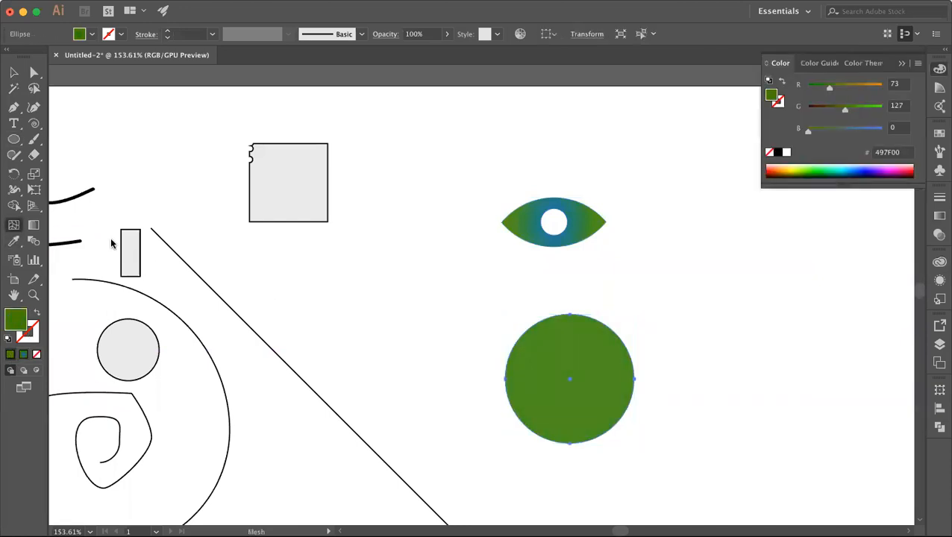
{"action": "left_click", "coordinate": [548, 343]}
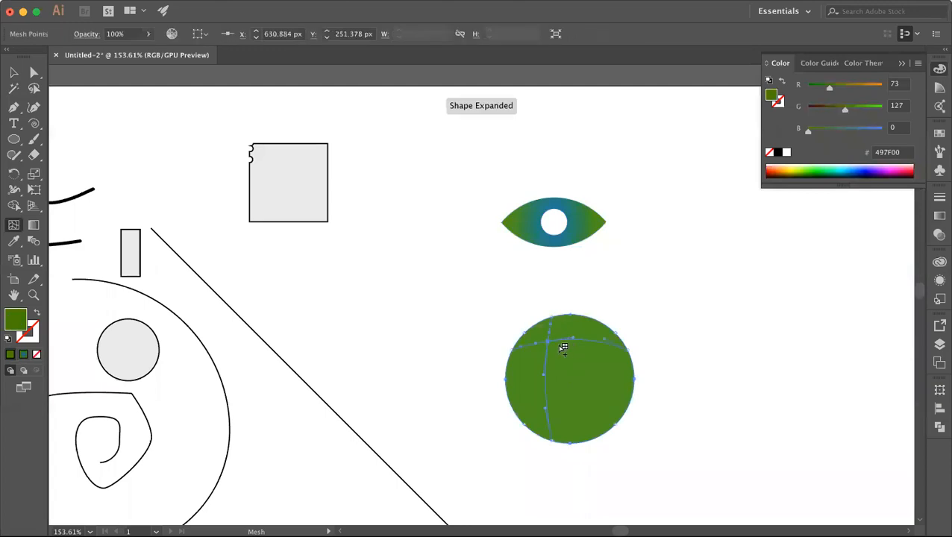
{"action": "left_click", "coordinate": [559, 350]}
{"action": "left_click", "coordinate": [566, 358]}
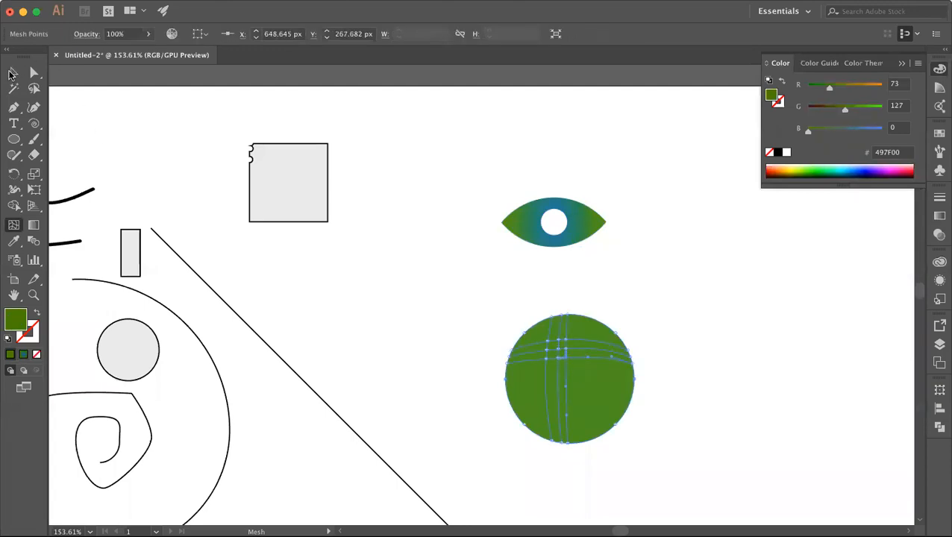
Step: Recolour the mesh point where the middle horizontal and rightmost vertical mesh lines cross to dark green 233309
{"action": "left_click", "coordinate": [35, 75]}
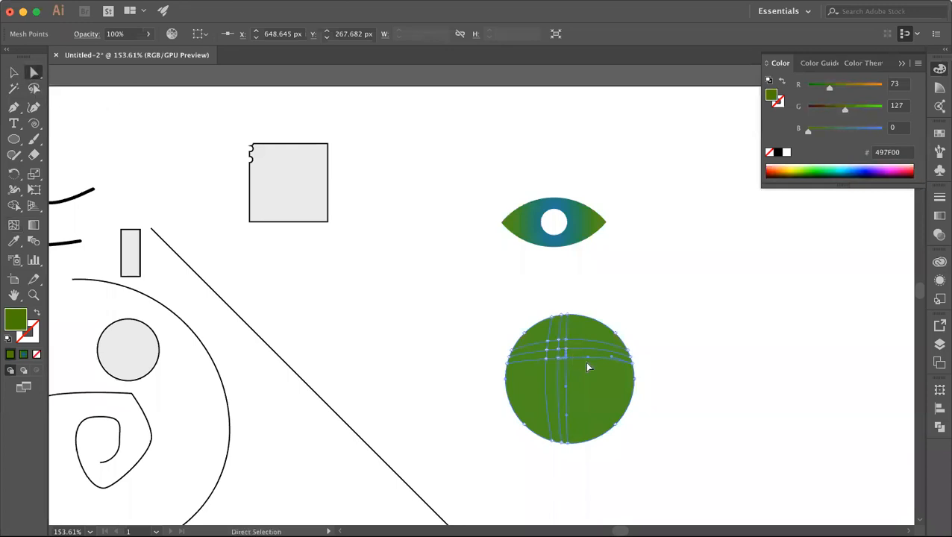
{"action": "scroll", "coordinate": [585, 361], "scroll_direction": "up", "scroll_amount": 5}
{"action": "left_click_drag", "start_coordinate": [499, 316], "coordinate": [491, 299]}
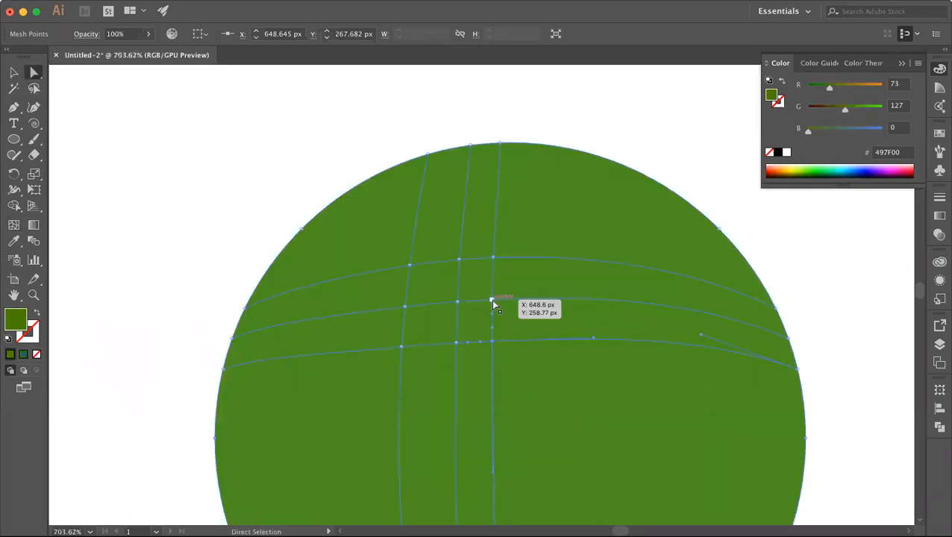
{"action": "double_click", "coordinate": [15, 324]}
{"action": "left_click_drag", "start_coordinate": [629, 401], "coordinate": [642, 447]}
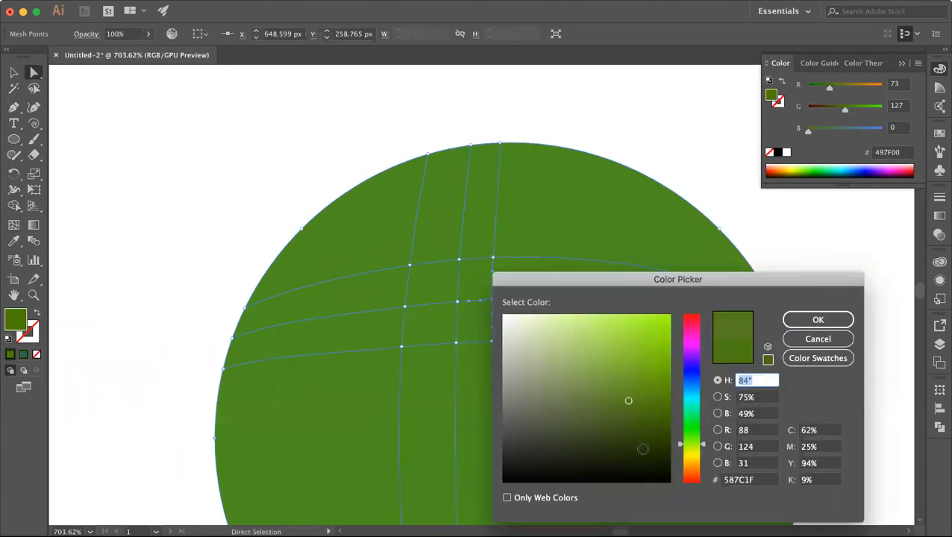
{"action": "left_click", "coordinate": [836, 318]}
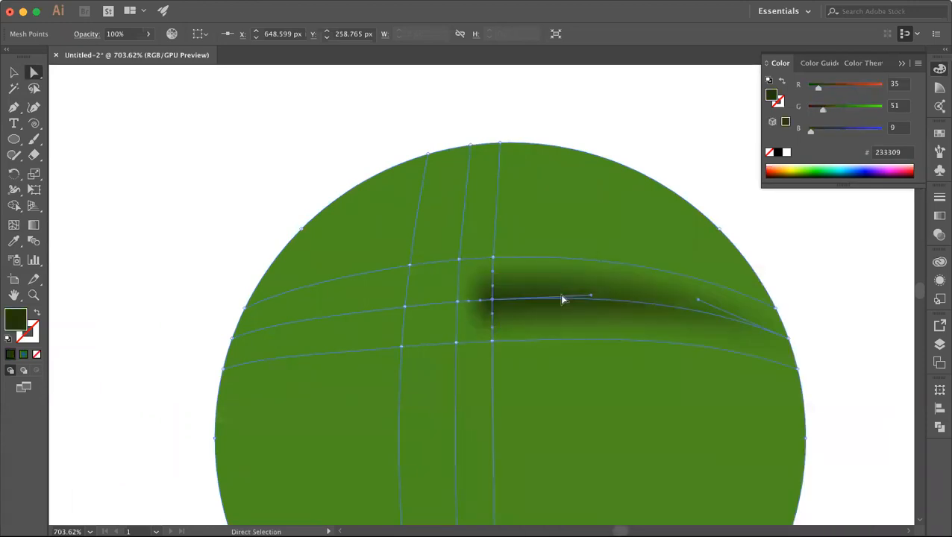
Step: Recolour the neighbouring mesh point on the same horizontal mesh line to grey-green 405126
{"action": "left_click", "coordinate": [456, 301]}
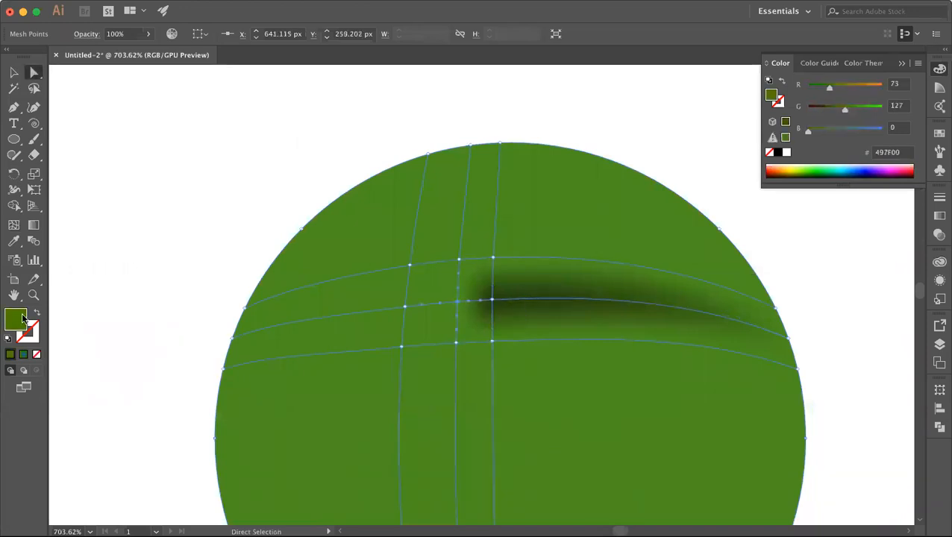
{"action": "double_click", "coordinate": [16, 321]}
{"action": "left_click", "coordinate": [591, 429]}
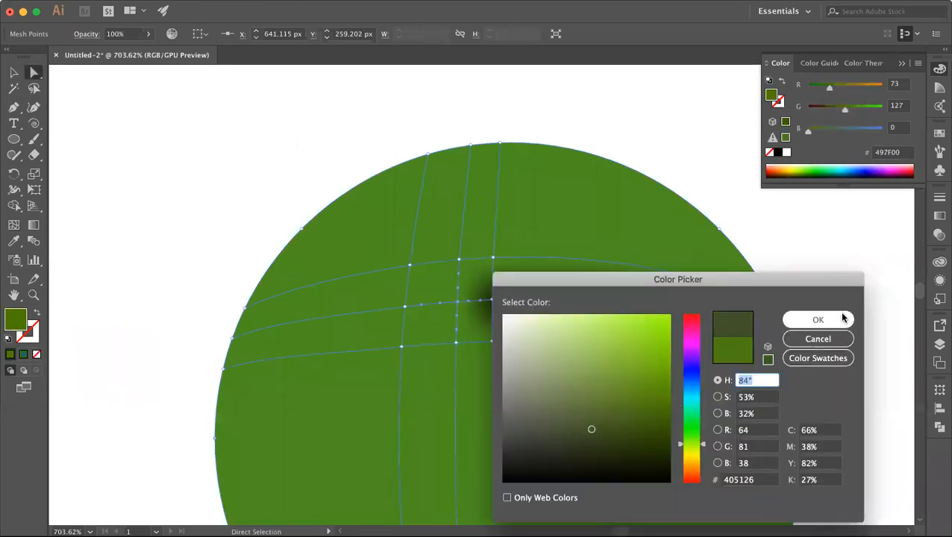
{"action": "left_click", "coordinate": [839, 319]}
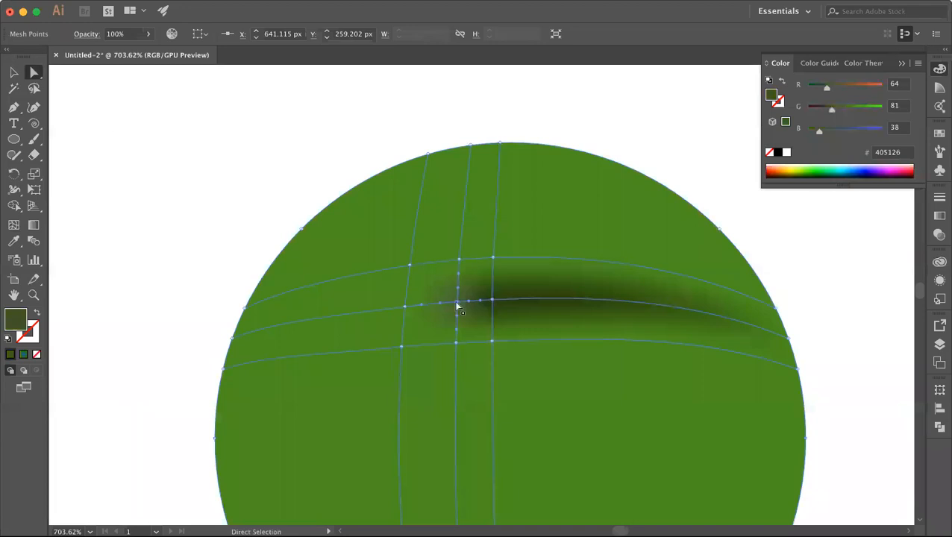
Step: Deselect the mesh circle and examine its dark shading at different magnifications
{"action": "left_click", "coordinate": [10, 70]}
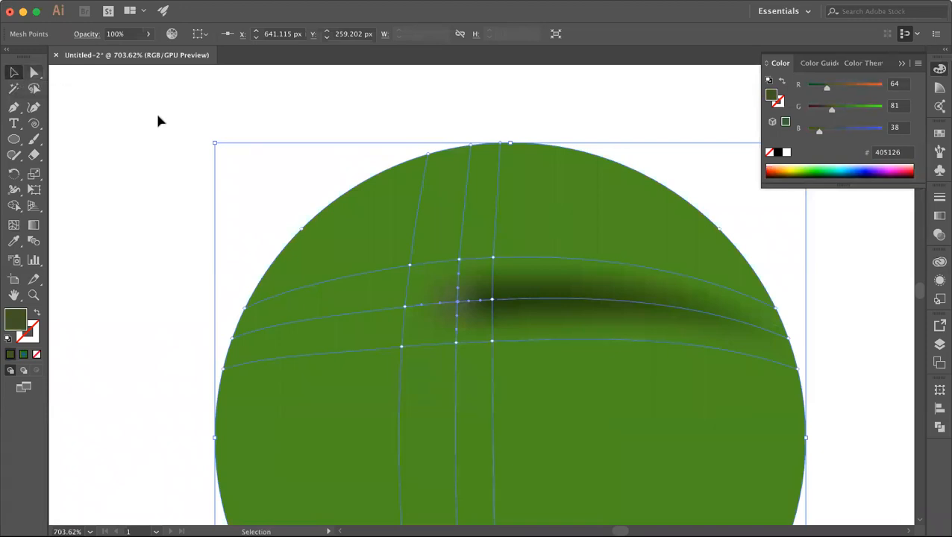
{"action": "left_click", "coordinate": [168, 129]}
{"action": "scroll", "coordinate": [167, 131], "scroll_direction": "down", "scroll_amount": 3}
{"action": "scroll", "coordinate": [167, 130], "scroll_direction": "down", "scroll_amount": 5}
{"action": "scroll", "coordinate": [167, 130], "scroll_direction": "up", "scroll_amount": 3}
{"action": "scroll", "coordinate": [167, 130], "scroll_direction": "left", "scroll_amount": 3}
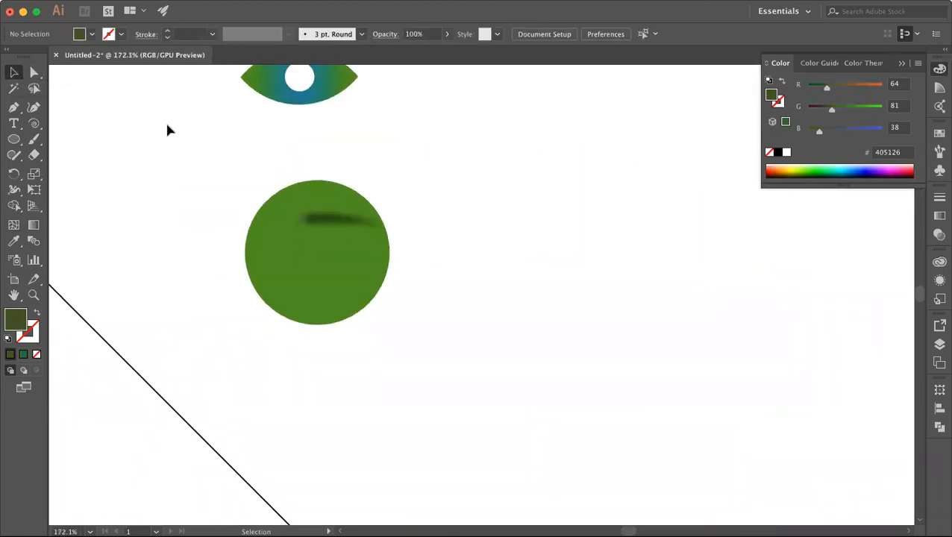
{"action": "scroll", "coordinate": [167, 130], "scroll_direction": "up", "scroll_amount": 3}
{"action": "scroll", "coordinate": [167, 130], "scroll_direction": "right", "scroll_amount": 3}
{"action": "scroll", "coordinate": [167, 130], "scroll_direction": "right", "scroll_amount": 1}
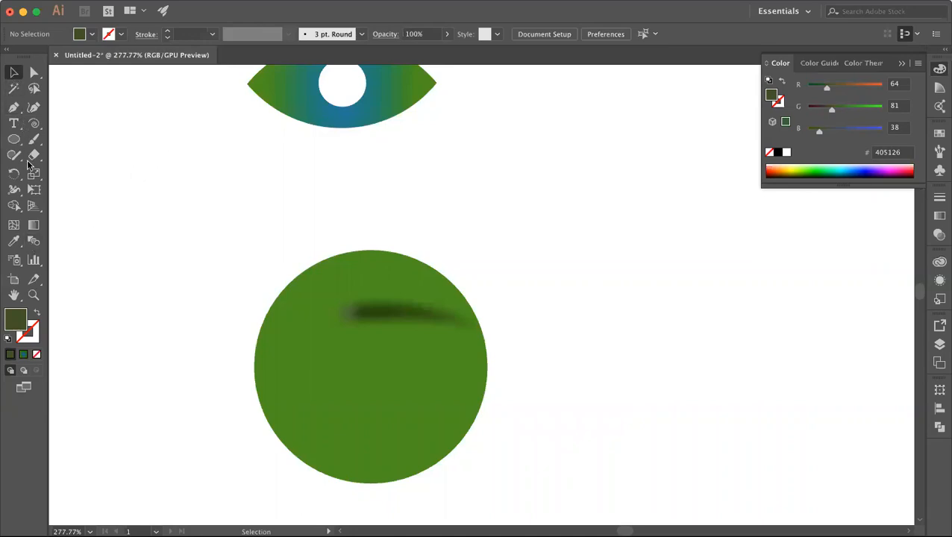
Step: Draw a dark green circle about 120 px wide to the right of the eye and mesh circle, leaving it deselected
{"action": "left_click", "coordinate": [13, 138]}
{"action": "scroll", "coordinate": [423, 203], "scroll_direction": "down", "scroll_amount": 3}
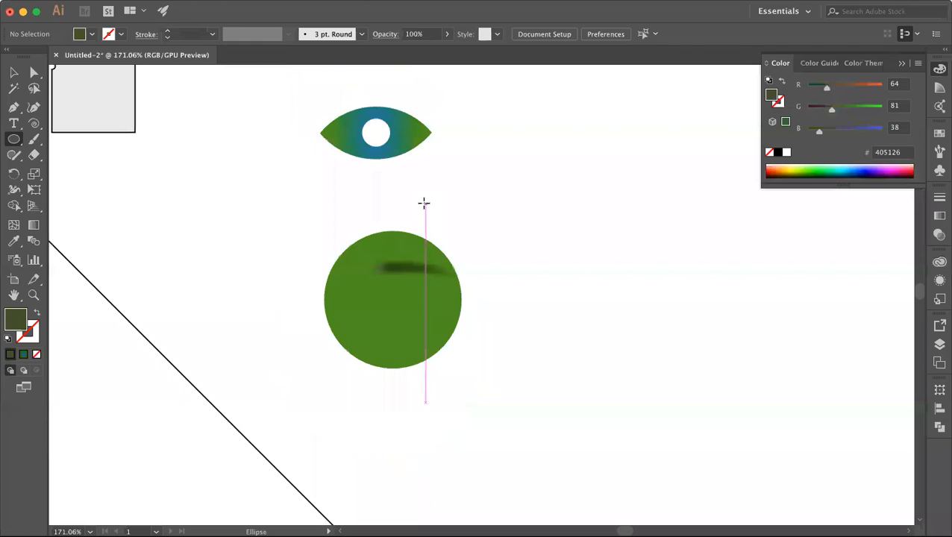
{"action": "scroll", "coordinate": [423, 203], "scroll_direction": "down", "scroll_amount": 4}
{"action": "left_click_drag", "start_coordinate": [314, 222], "coordinate": [342, 248]}
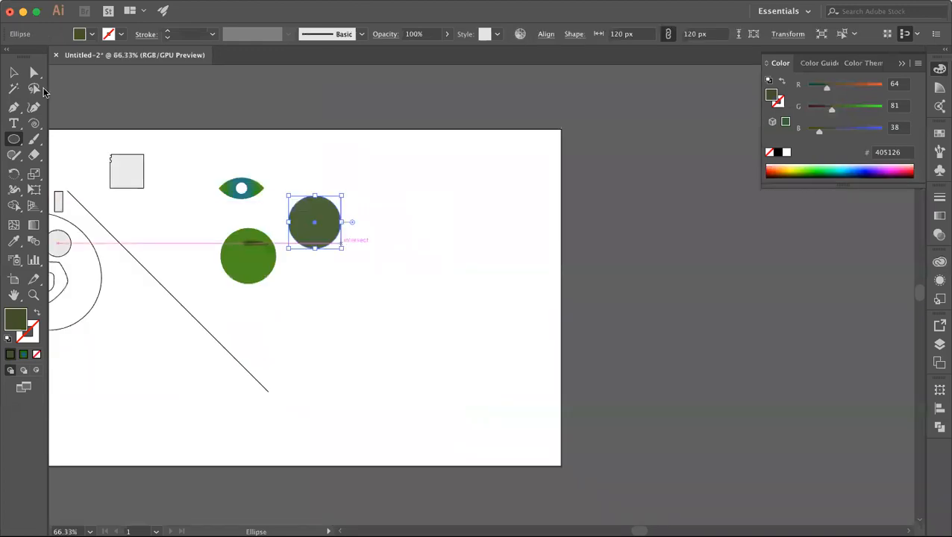
{"action": "left_click", "coordinate": [13, 72]}
{"action": "scroll", "coordinate": [256, 203], "scroll_direction": "up", "scroll_amount": 2}
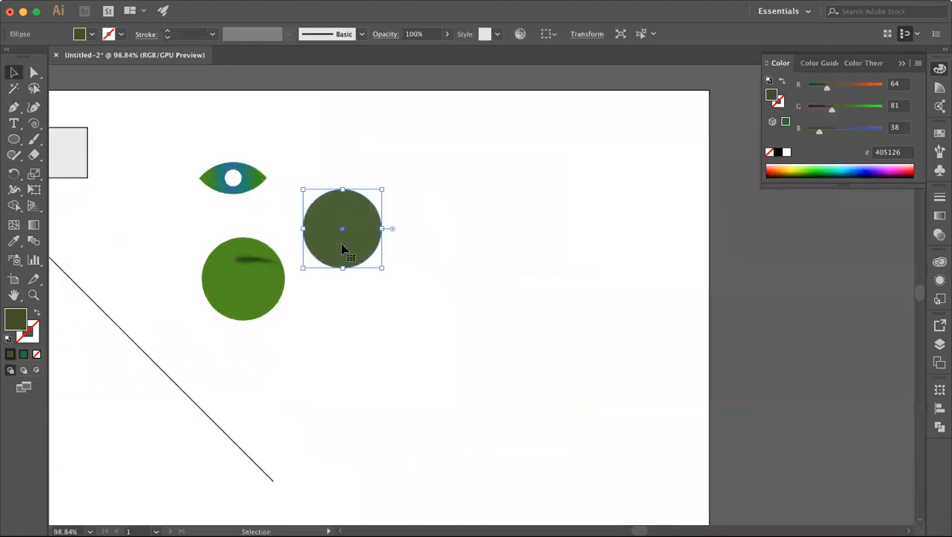
{"action": "left_click", "coordinate": [372, 296]}
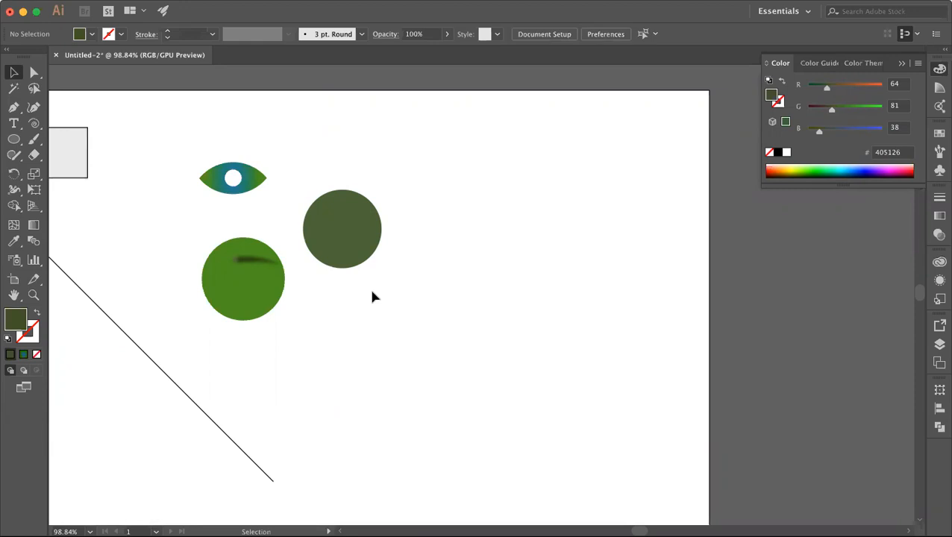
Step: Move the dark green circle to the left of the eye and mesh circle, at about X 540 px, Y 201 px
{"action": "scroll", "coordinate": [374, 297], "scroll_direction": "left", "scroll_amount": 10}
{"action": "scroll", "coordinate": [373, 297], "scroll_direction": "up", "scroll_amount": 5}
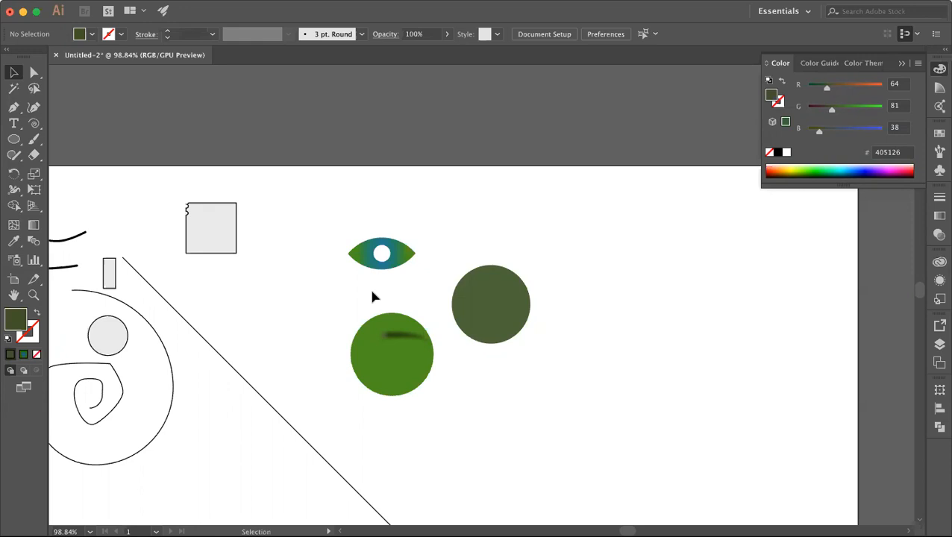
{"action": "left_click_drag", "start_coordinate": [490, 302], "coordinate": [317, 300]}
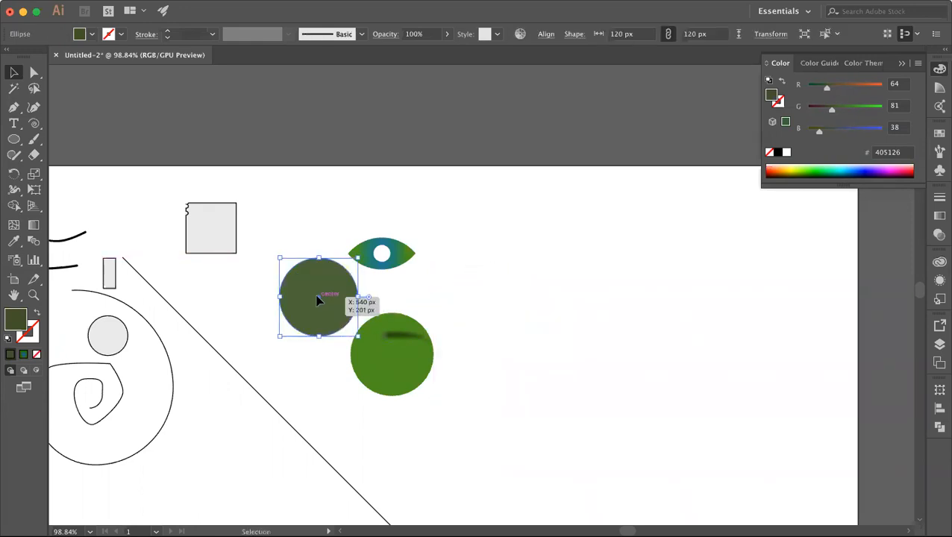
{"action": "left_click", "coordinate": [328, 382]}
{"action": "scroll", "coordinate": [328, 382], "scroll_direction": "down", "scroll_amount": 3}
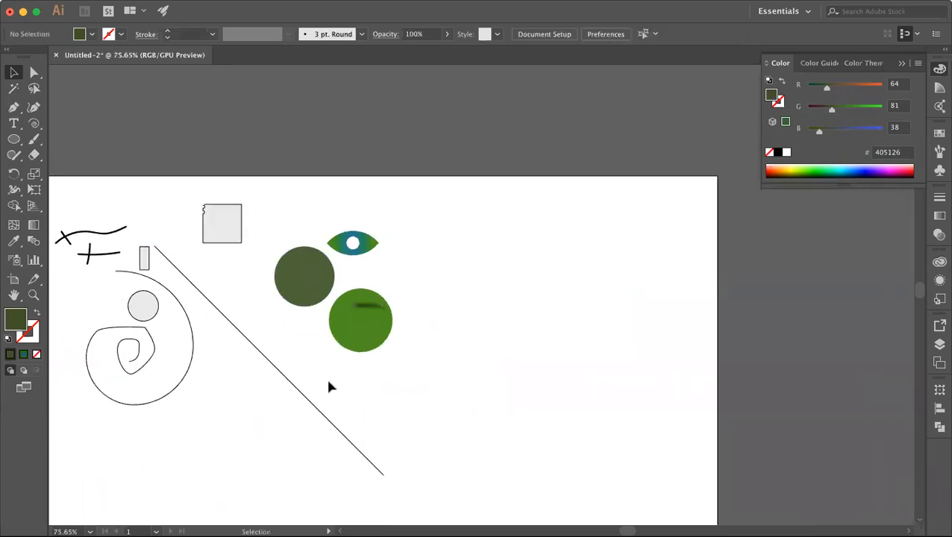
Step: Add a second artboard of about 569 x 769 px to the right of the first one
{"action": "scroll", "coordinate": [527, 299], "scroll_direction": "right", "scroll_amount": 5}
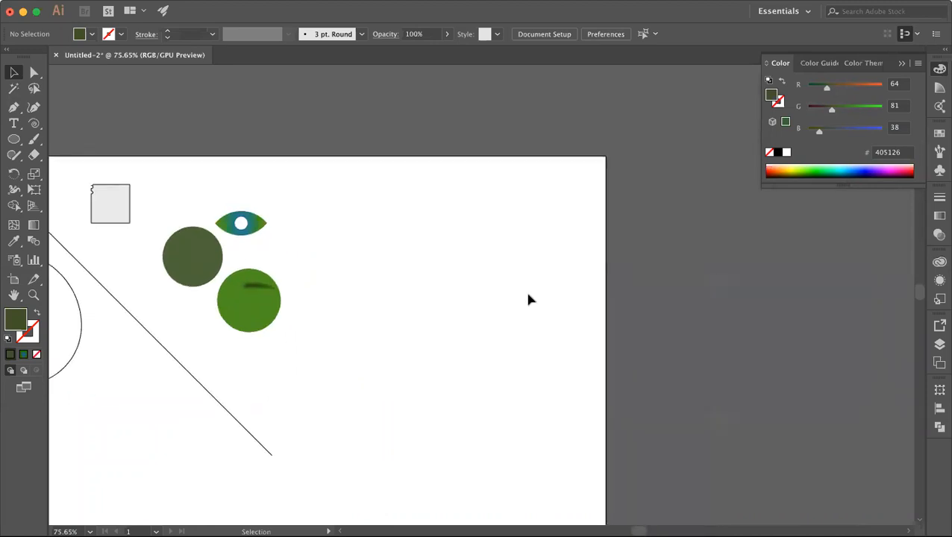
{"action": "scroll", "coordinate": [528, 299], "scroll_direction": "down", "scroll_amount": 2}
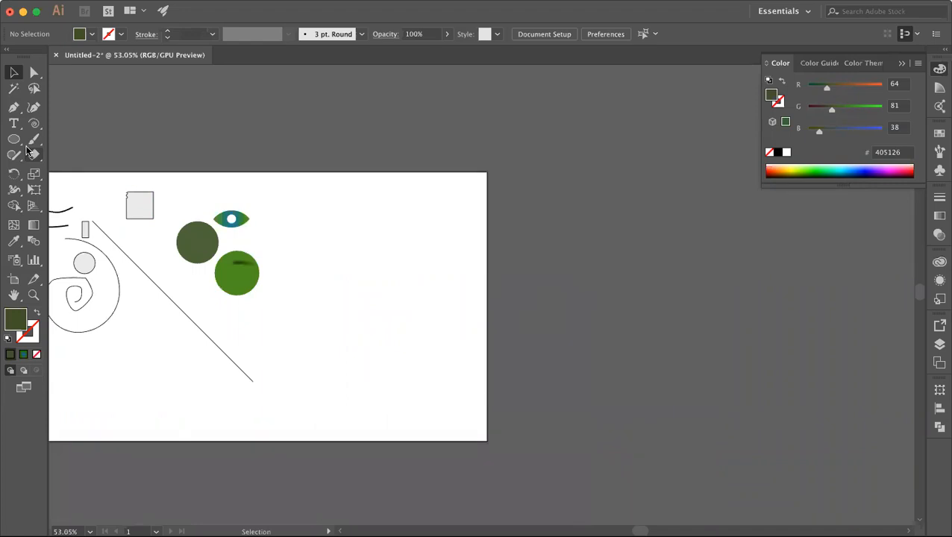
{"action": "left_click", "coordinate": [13, 279]}
{"action": "left_click_drag", "start_coordinate": [508, 172], "coordinate": [709, 444]}
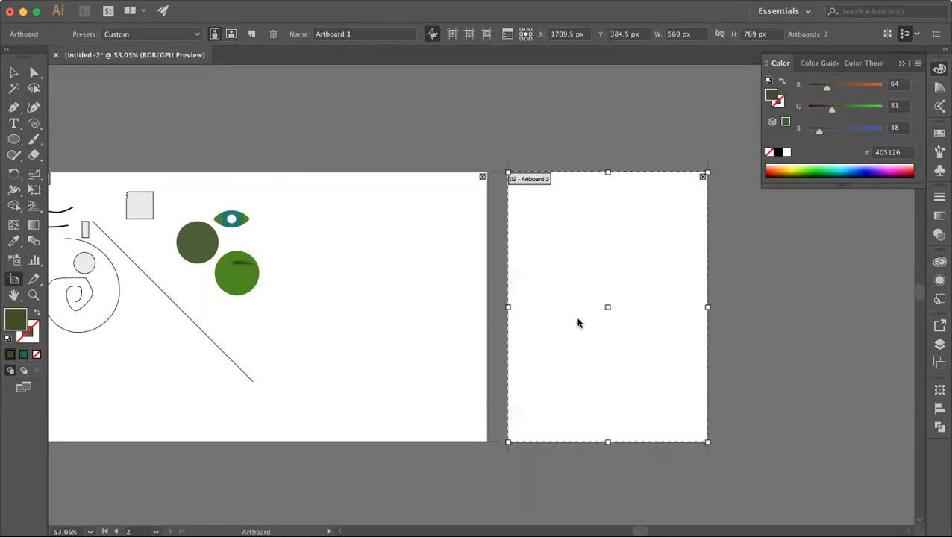
{"action": "key", "text": "Escape"}
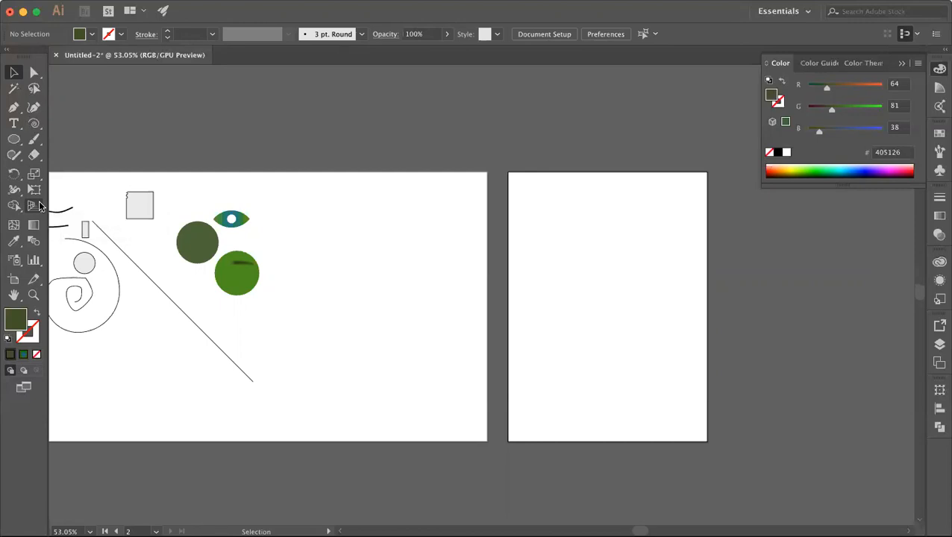
Step: Draw a dark green rectangle covering the whole new artboard and deselect it
{"action": "scroll", "coordinate": [436, 283], "scroll_direction": "right", "scroll_amount": 4}
{"action": "scroll", "coordinate": [436, 283], "scroll_direction": "up", "scroll_amount": 5}
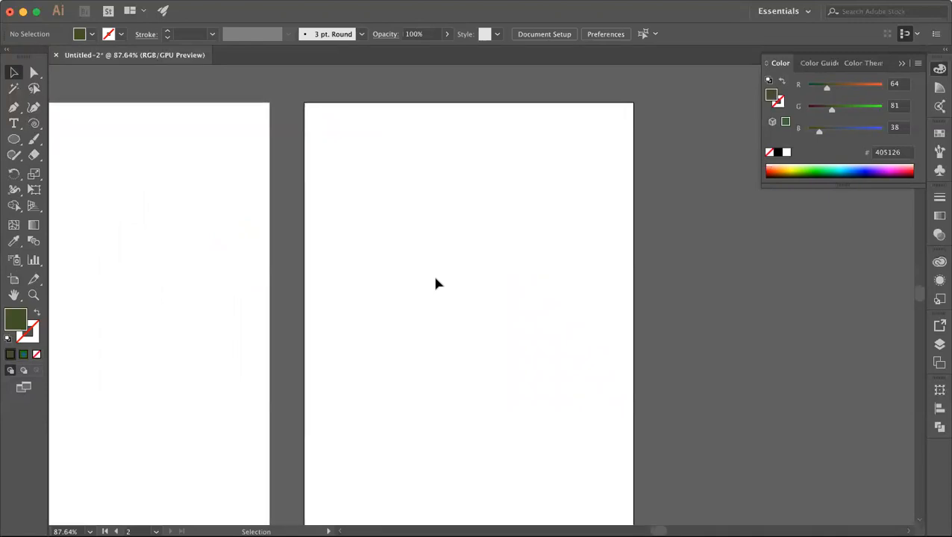
{"action": "scroll", "coordinate": [438, 284], "scroll_direction": "down", "scroll_amount": 3}
{"action": "left_click_drag", "start_coordinate": [14, 144], "coordinate": [60, 138]}
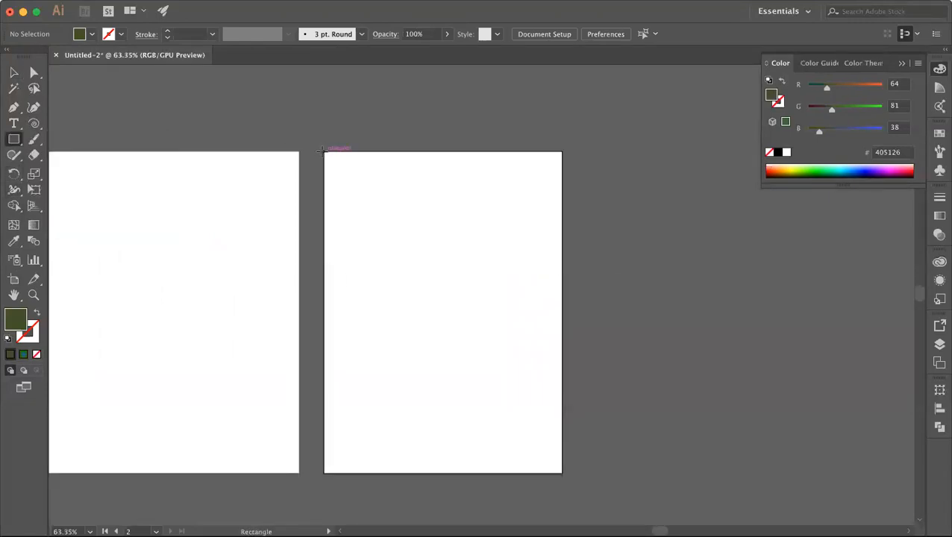
{"action": "mouse_move", "coordinate": [324, 151]}
{"action": "left_mouse_down"}
{"action": "mouse_move", "coordinate": [461, 408]}
{"action": "mouse_move", "coordinate": [561, 473]}
{"action": "left_mouse_up"}
{"action": "left_click", "coordinate": [13, 72]}
{"action": "left_click", "coordinate": [376, 94]}
Step: Fill the dark green rectangle on the second artboard with the blue-to-green gradient and set its type to Linear
{"action": "left_click", "coordinate": [450, 232]}
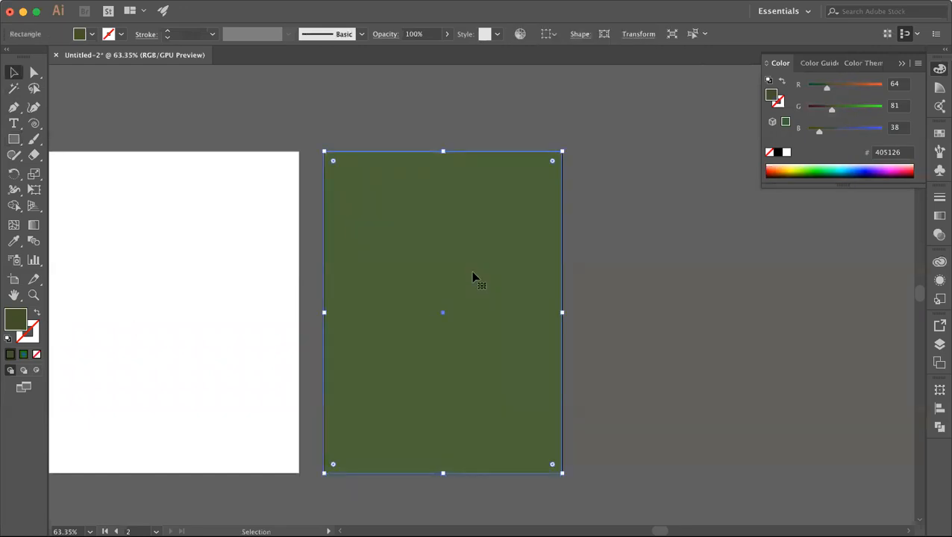
{"action": "left_click", "coordinate": [38, 226]}
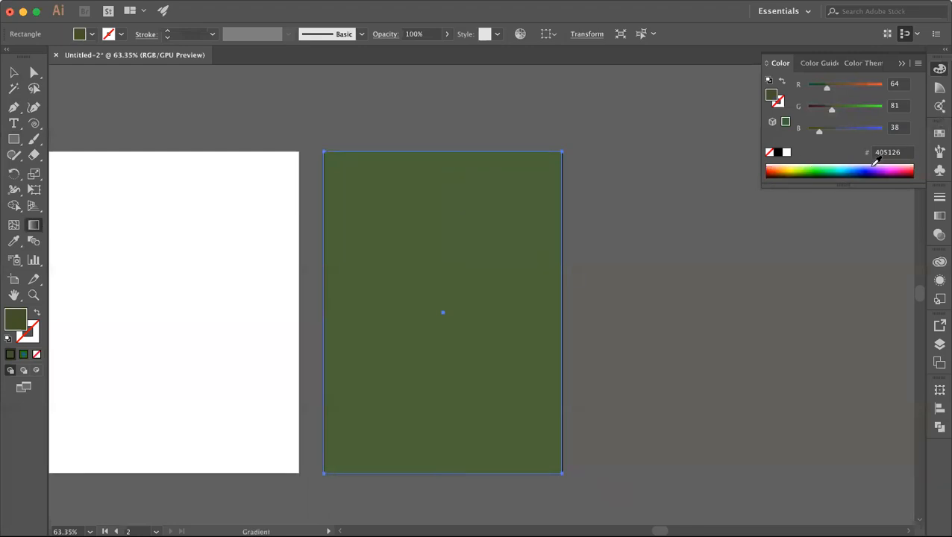
{"action": "left_click", "coordinate": [940, 216]}
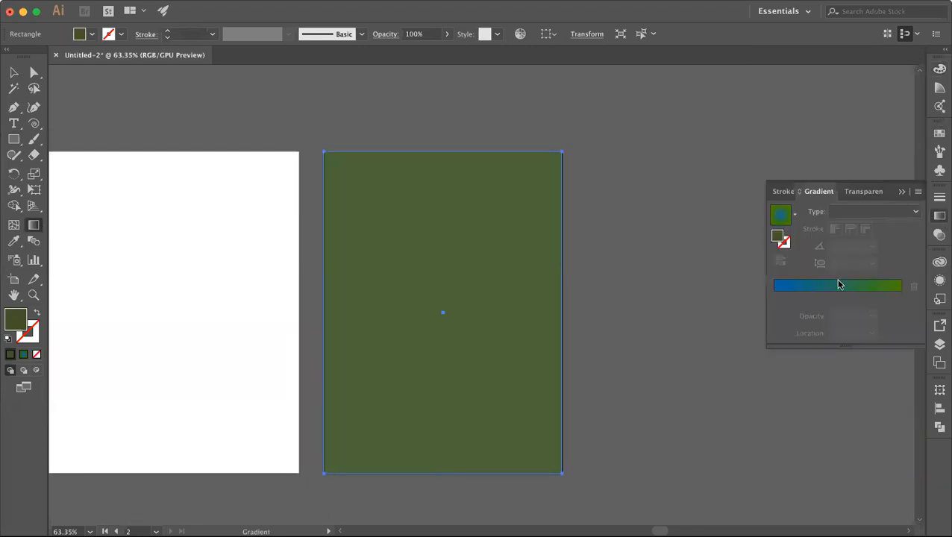
{"action": "left_click", "coordinate": [781, 218]}
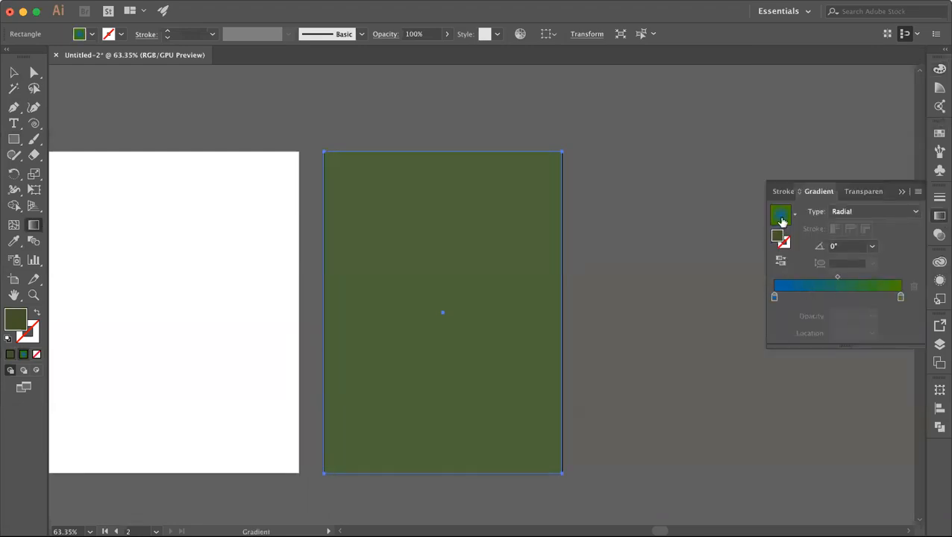
{"action": "left_click", "coordinate": [867, 211]}
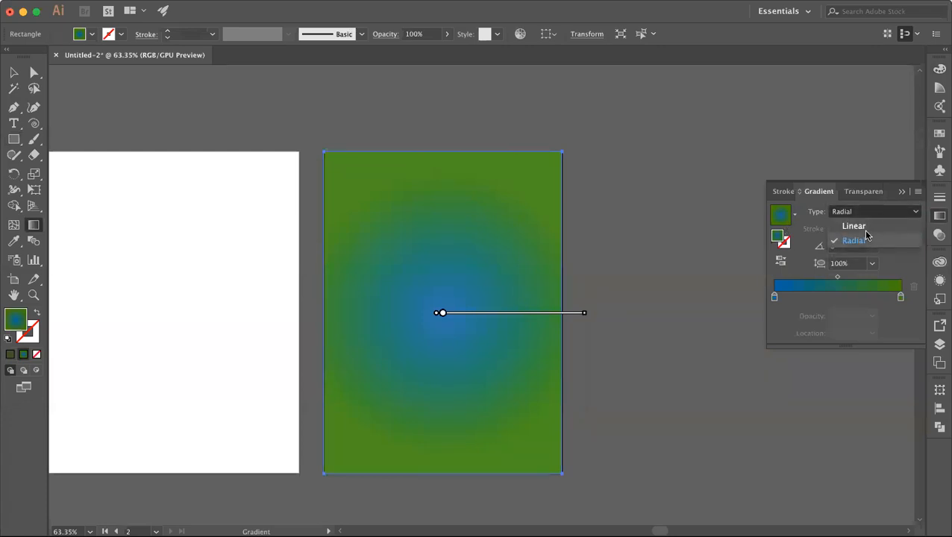
{"action": "left_click", "coordinate": [862, 227]}
Step: Set the green (G) value of the gradient's blue starting stop to 75
{"action": "left_click", "coordinate": [774, 296]}
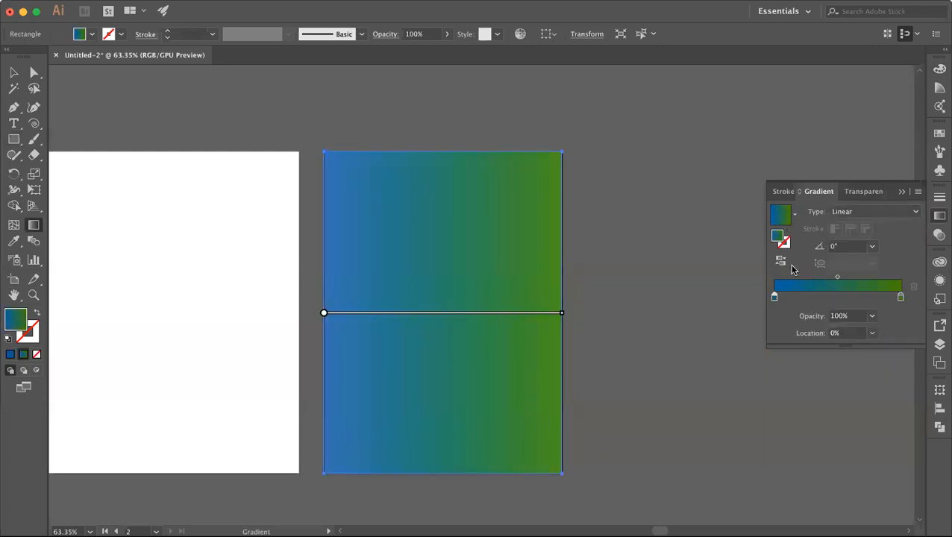
{"action": "double_click", "coordinate": [773, 297]}
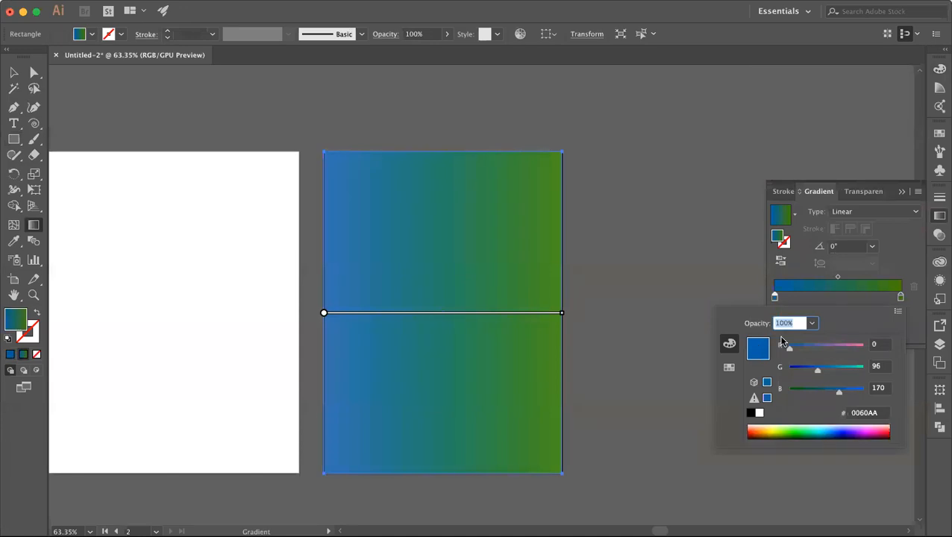
{"action": "left_click_drag", "start_coordinate": [817, 374], "coordinate": [811, 372]}
Step: Copy the blue starting stop's hex code 004BAA and apply it to the gradient's green end stop
{"action": "double_click", "coordinate": [900, 297]}
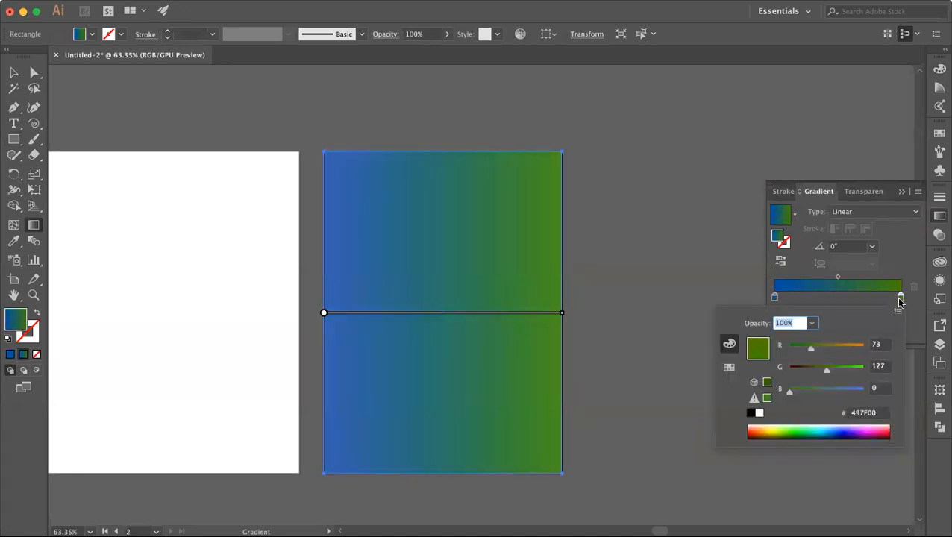
{"action": "double_click", "coordinate": [775, 297]}
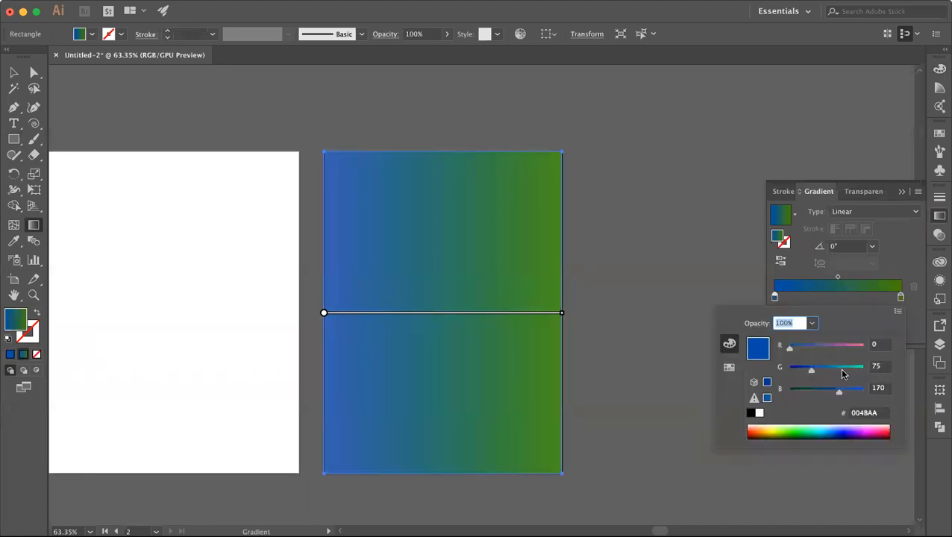
{"action": "left_click", "coordinate": [864, 415]}
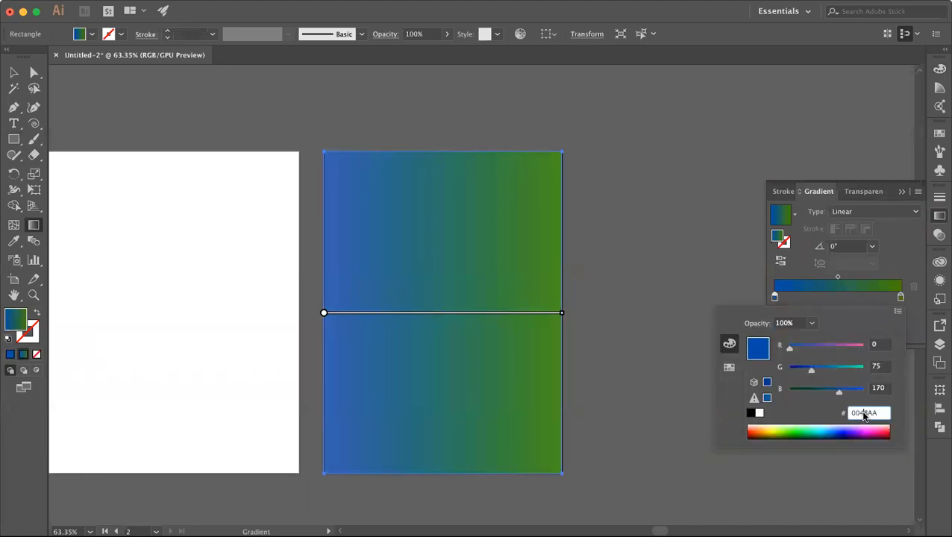
{"action": "left_click", "coordinate": [899, 299]}
{"action": "double_click", "coordinate": [900, 298]}
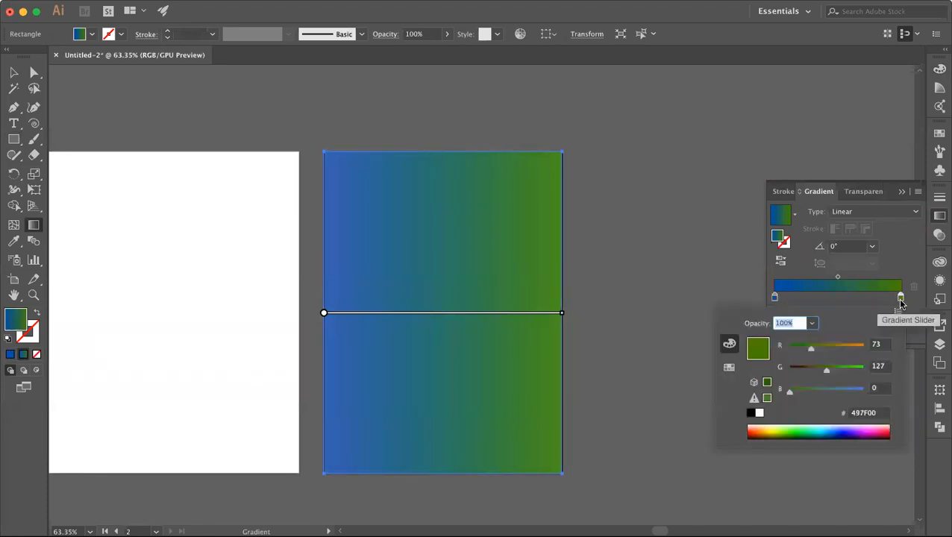
{"action": "left_click", "coordinate": [867, 416]}
{"action": "key", "text": "super+a"}
{"action": "type", "text": "004BAA"}
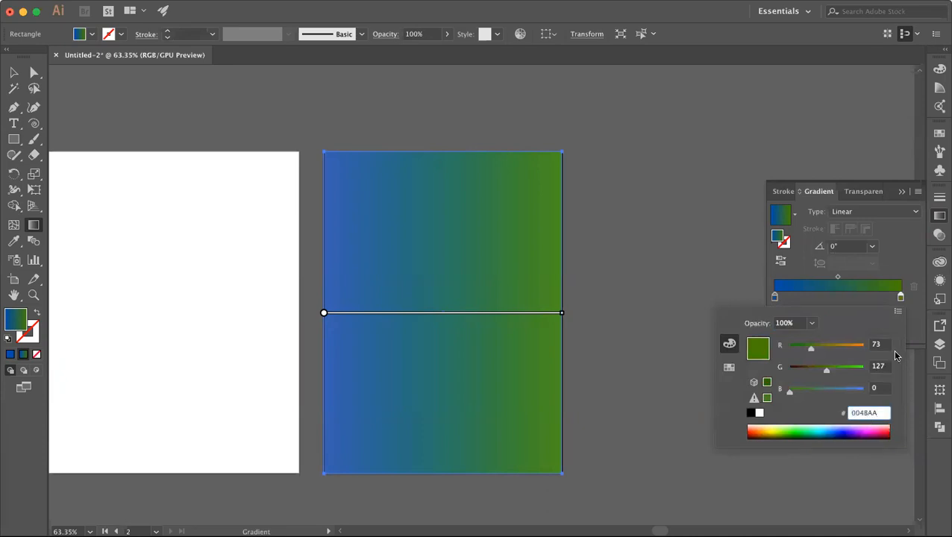
{"action": "key", "text": "Return"}
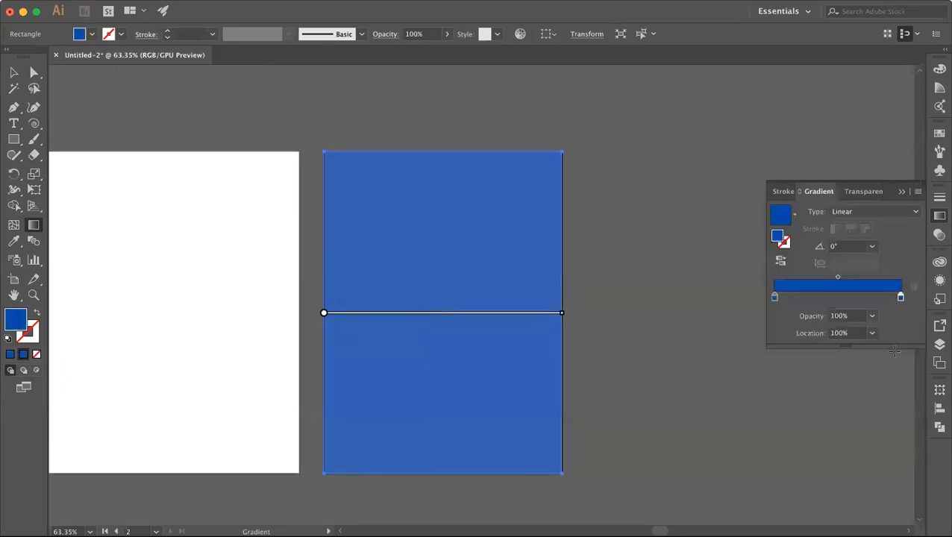
Step: Darken the gradient's end stop by setting its blue value to 107, and deselect the rectangle
{"action": "double_click", "coordinate": [901, 297]}
{"action": "left_click_drag", "start_coordinate": [839, 394], "coordinate": [820, 393]}
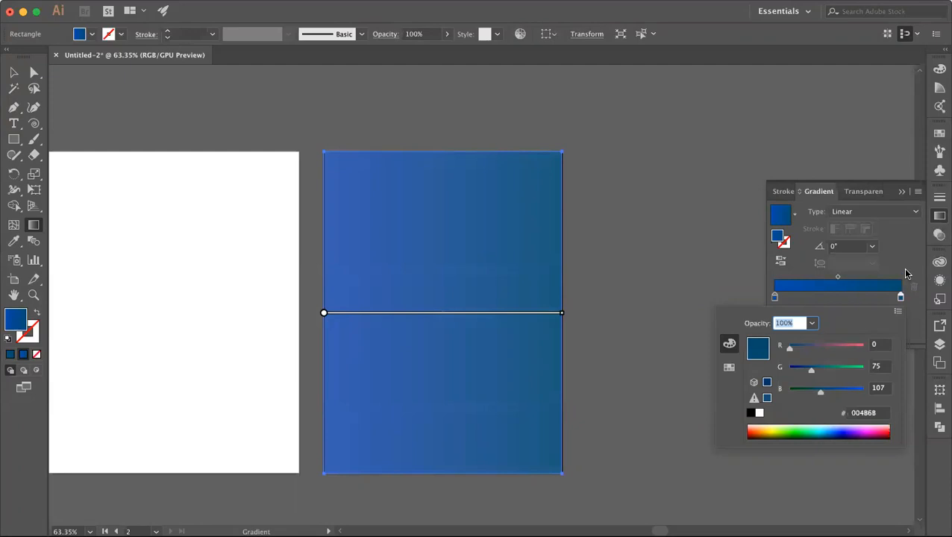
{"action": "left_click", "coordinate": [903, 195]}
{"action": "left_click", "coordinate": [903, 195]}
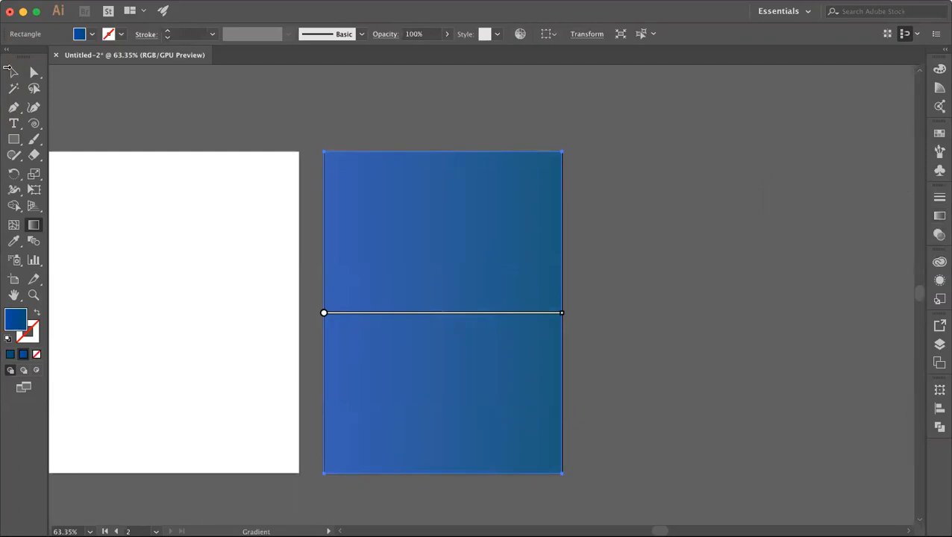
{"action": "key", "text": "v"}
{"action": "left_click", "coordinate": [705, 350]}
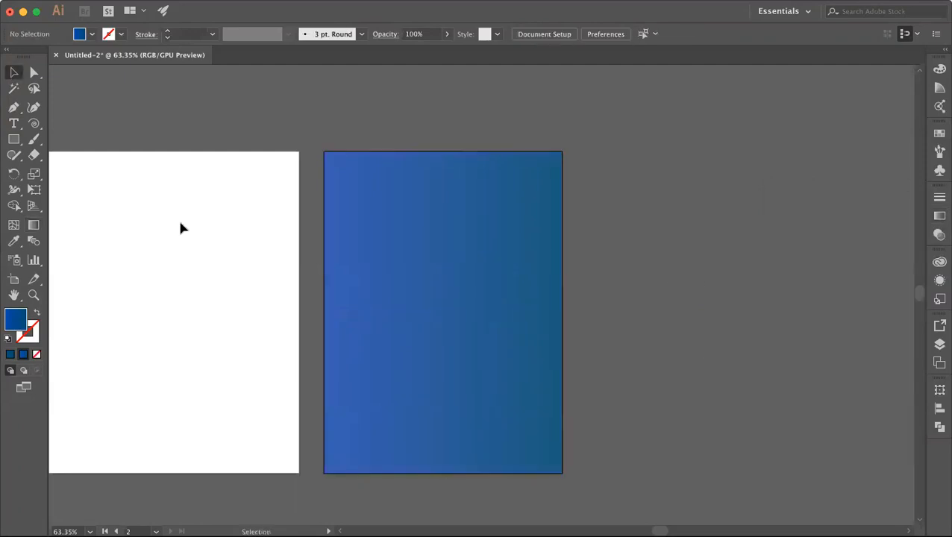
Step: Draw a circle about 342 px wide with the Ellipse tool and move it over the rectangle's upper-left corner
{"action": "left_click", "coordinate": [13, 139]}
{"action": "left_click", "coordinate": [61, 171]}
{"action": "left_click_drag", "start_coordinate": [326, 153], "coordinate": [467, 295]}
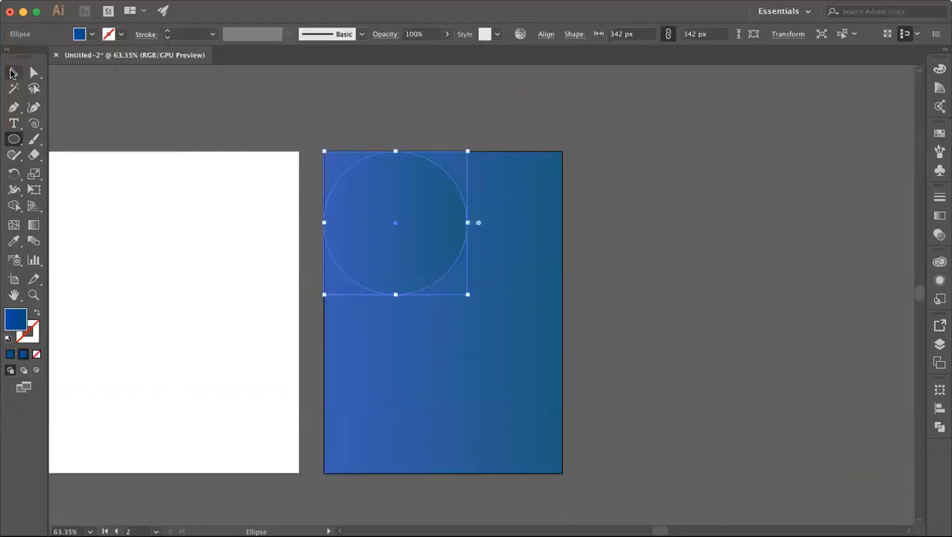
{"action": "left_click", "coordinate": [12, 73]}
{"action": "left_click_drag", "start_coordinate": [431, 235], "coordinate": [375, 182]}
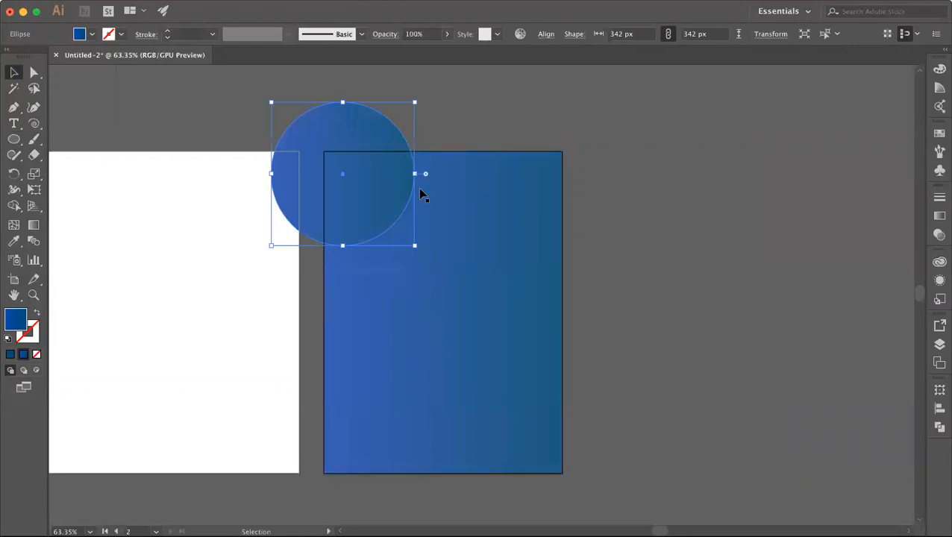
{"action": "left_click", "coordinate": [611, 160]}
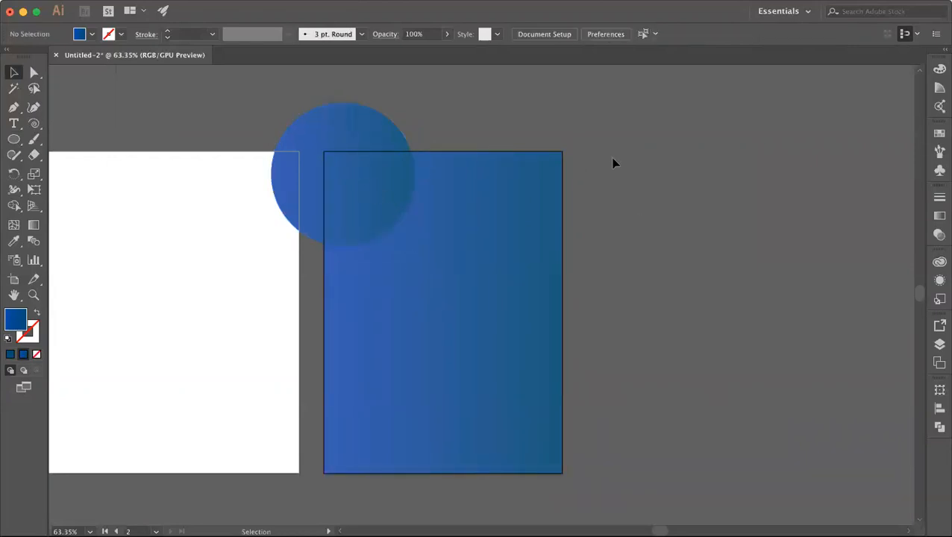
Step: Move the gradient circle so that it straddles the middle of the rectangle's right edge, and deselect it
{"action": "left_click", "coordinate": [174, 270]}
{"action": "left_click", "coordinate": [393, 179]}
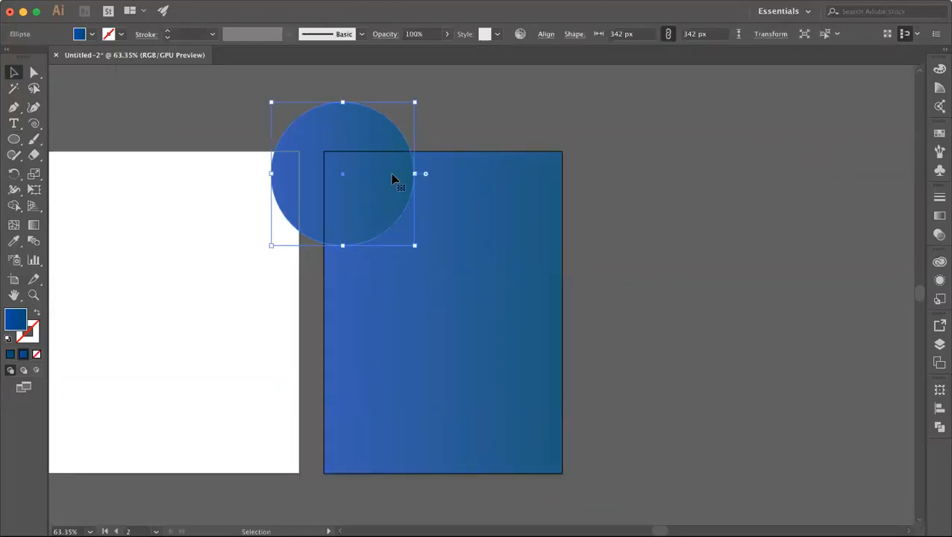
{"action": "left_click", "coordinate": [598, 158]}
{"action": "left_click_drag", "start_coordinate": [382, 210], "coordinate": [587, 345]}
{"action": "left_click", "coordinate": [679, 309]}
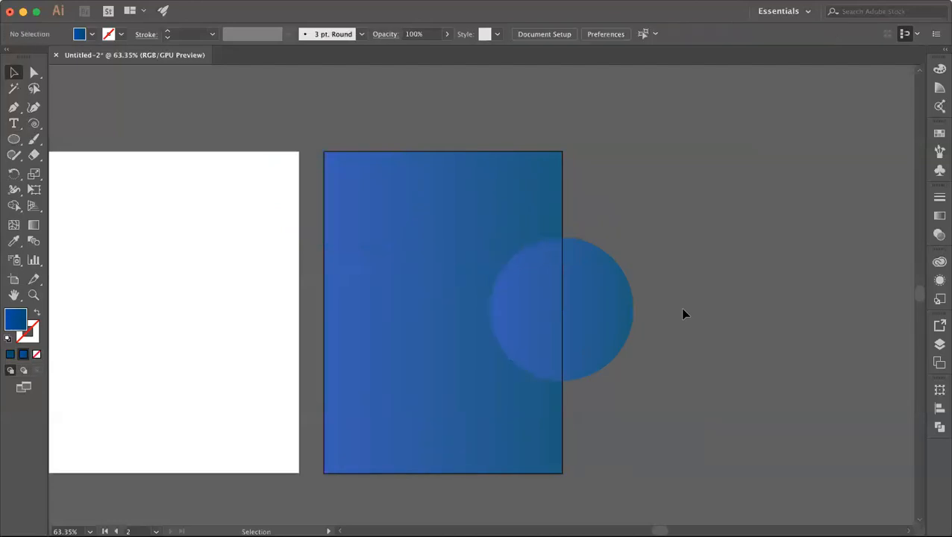
Step: Select the circle together with the rectangle, make a clipping mask from them and deselect the result
{"action": "left_click", "coordinate": [610, 315]}
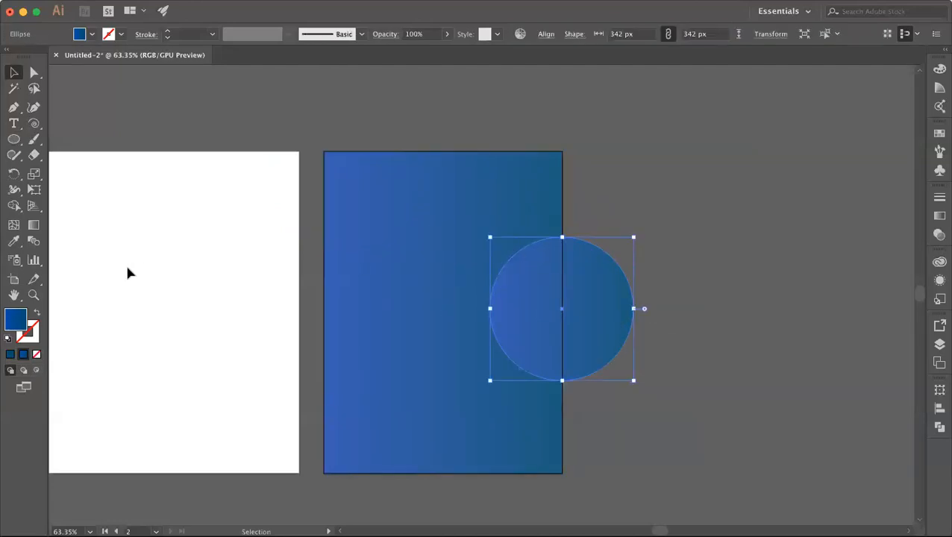
{"action": "left_click", "coordinate": [485, 205], "text": "shift"}
{"action": "left_click", "coordinate": [705, 194]}
{"action": "left_click", "coordinate": [580, 288]}
{"action": "left_click", "coordinate": [490, 174], "text": "shift"}
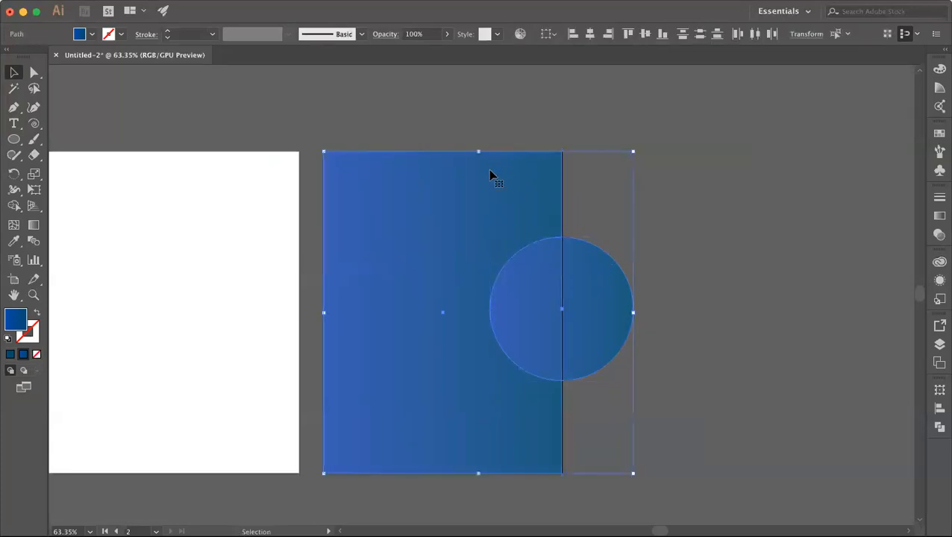
{"action": "right_click", "coordinate": [567, 281]}
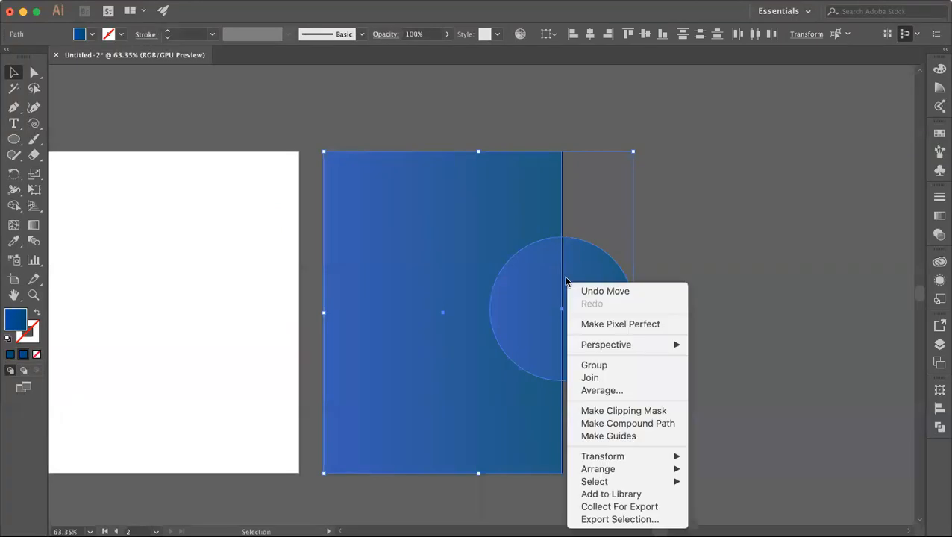
{"action": "left_click", "coordinate": [660, 415]}
{"action": "left_click", "coordinate": [681, 397]}
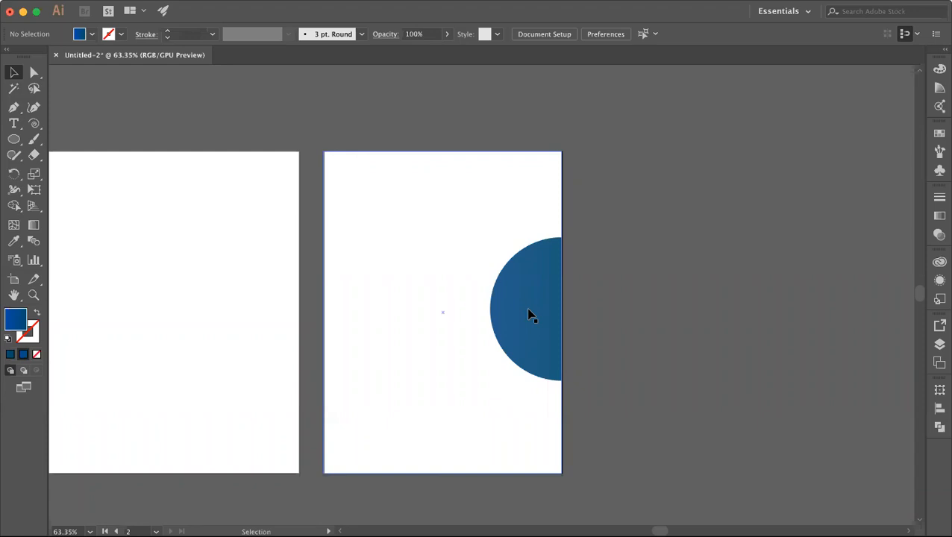
Step: Move the clipped half circle inward on the second artboard and delete it
{"action": "left_click", "coordinate": [520, 310]}
{"action": "mouse_move", "coordinate": [520, 310]}
{"action": "left_mouse_down"}
{"action": "mouse_move", "coordinate": [415, 311]}
{"action": "mouse_move", "coordinate": [521, 312]}
{"action": "left_mouse_up"}
{"action": "left_click", "coordinate": [671, 282]}
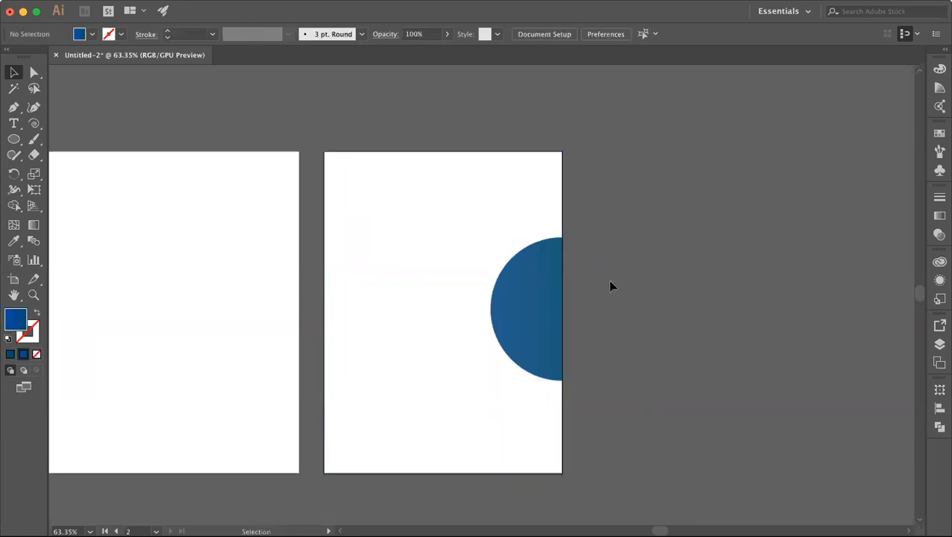
{"action": "left_click_drag", "start_coordinate": [537, 301], "coordinate": [476, 302]}
{"action": "key", "text": "Delete"}
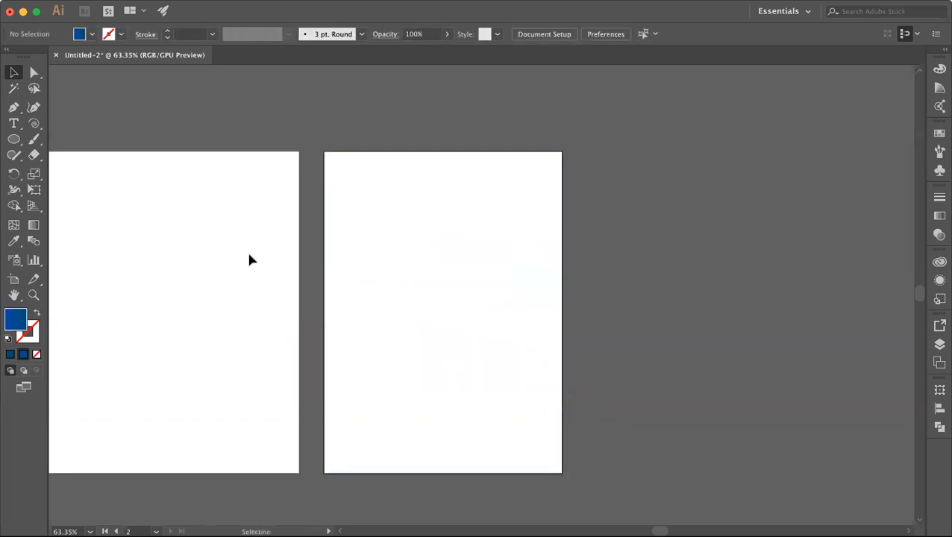
Step: Draw a gradient circle about 246 px wide in the upper-left part of the second artboard
{"action": "key", "text": "o"}
{"action": "left_click", "coordinate": [481, 288]}
{"action": "left_click", "coordinate": [14, 140]}
{"action": "left_click_drag", "start_coordinate": [393, 221], "coordinate": [446, 272]}
{"action": "key", "text": "v"}
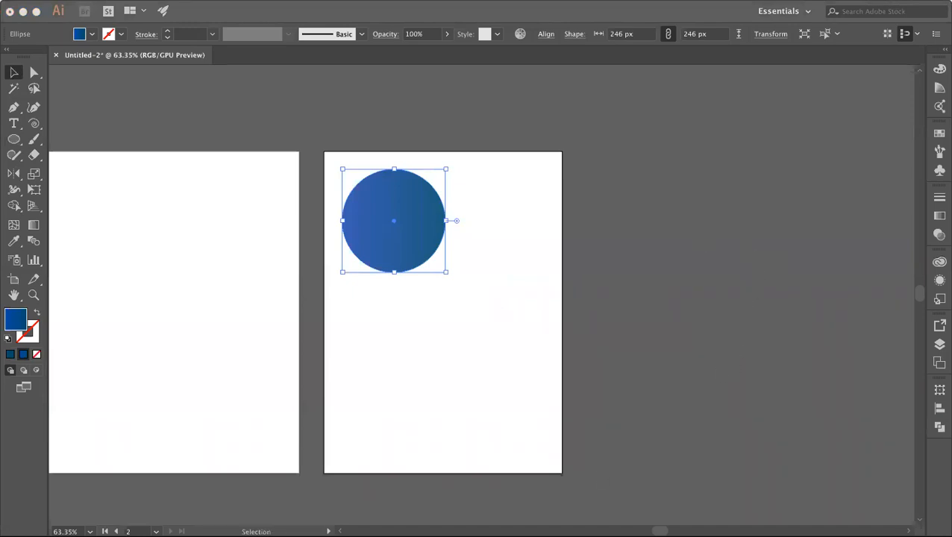
Step: Paste the mountain landscape photo below the circle on the second artboard and shift the circle sideways above it
{"action": "left_click", "coordinate": [452, 318]}
{"action": "left_click", "coordinate": [421, 329]}
{"action": "key", "text": "super+v"}
{"action": "left_click_drag", "start_coordinate": [445, 277], "coordinate": [471, 362]}
{"action": "left_click_drag", "start_coordinate": [537, 397], "coordinate": [563, 425]}
{"action": "left_click_drag", "start_coordinate": [501, 382], "coordinate": [473, 375]}
{"action": "left_click_drag", "start_coordinate": [419, 255], "coordinate": [456, 255]}
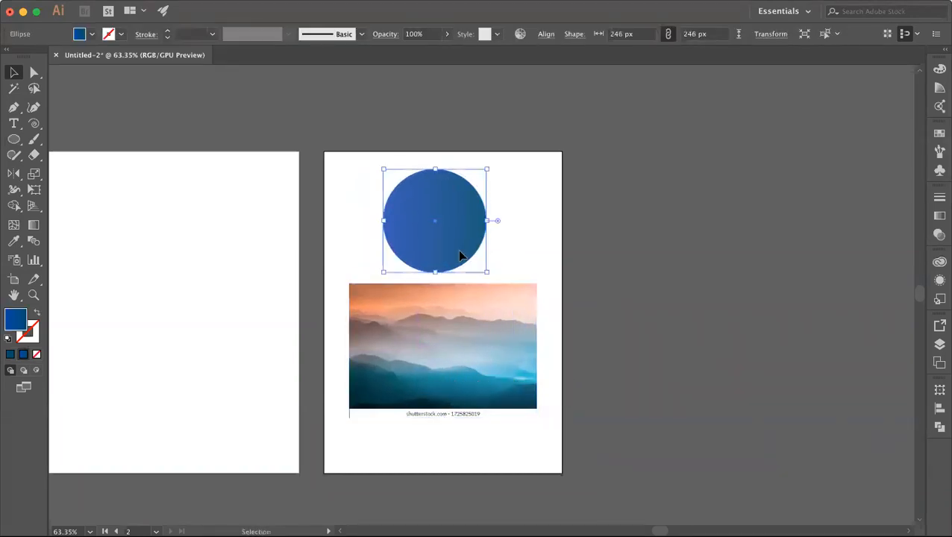
{"action": "left_click", "coordinate": [510, 253]}
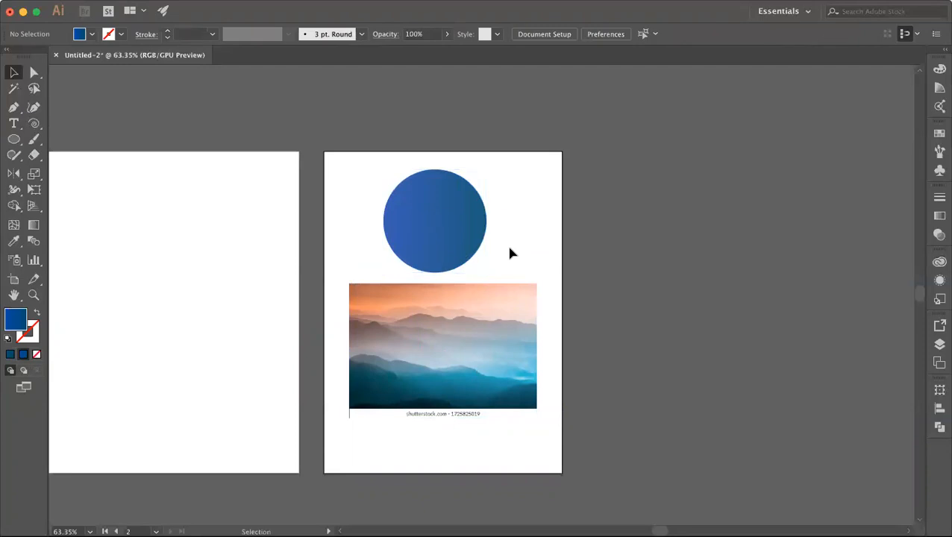
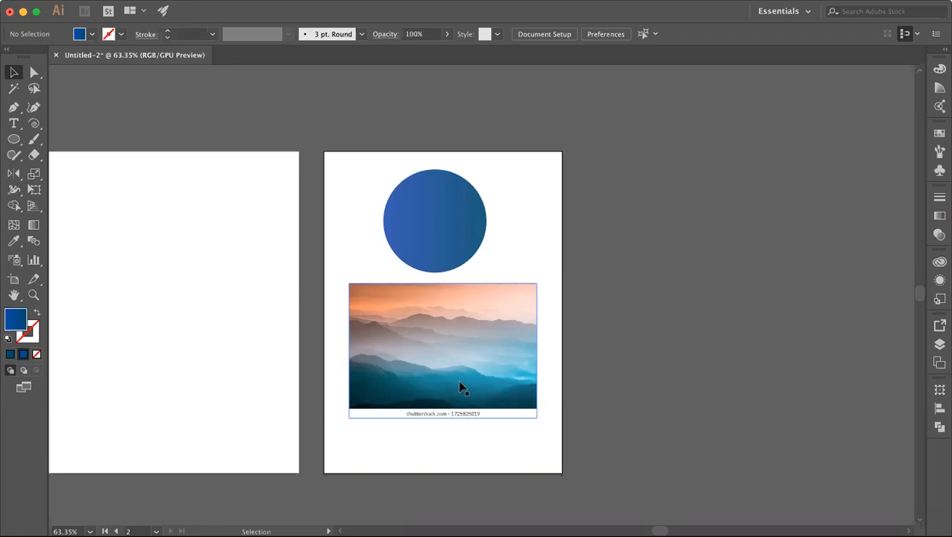
Step: Move the circle across the artboard's top edge and the photo across its right edge, leaving both deselected
{"action": "left_click", "coordinate": [454, 246]}
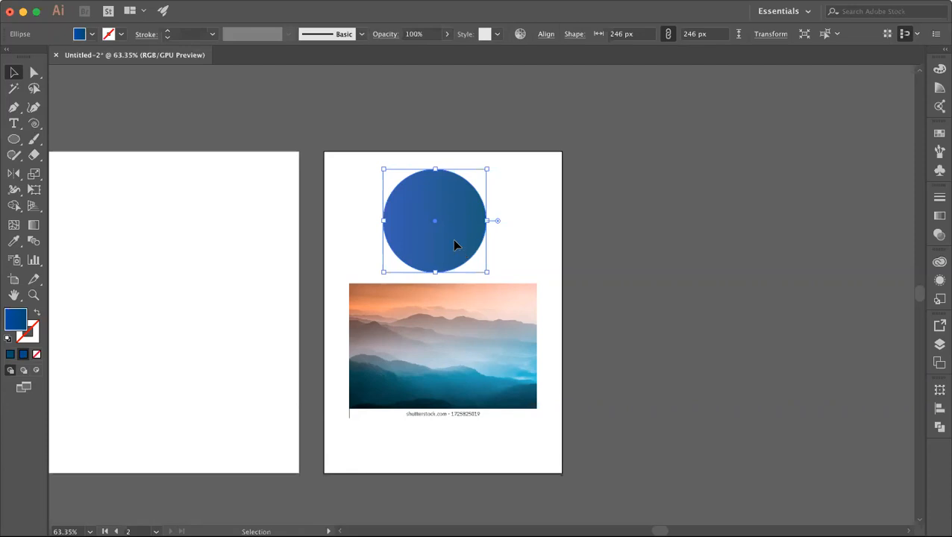
{"action": "left_click_drag", "start_coordinate": [454, 243], "coordinate": [452, 180]}
{"action": "left_click_drag", "start_coordinate": [447, 347], "coordinate": [557, 292]}
{"action": "left_click", "coordinate": [624, 199]}
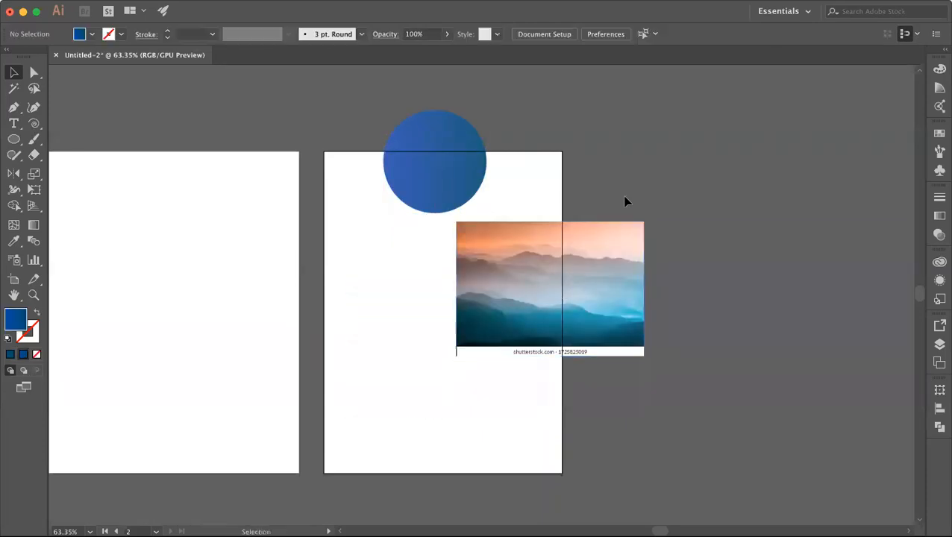
{"action": "left_click", "coordinate": [111, 1]}
{"action": "mouse_move", "coordinate": [152, 209]}
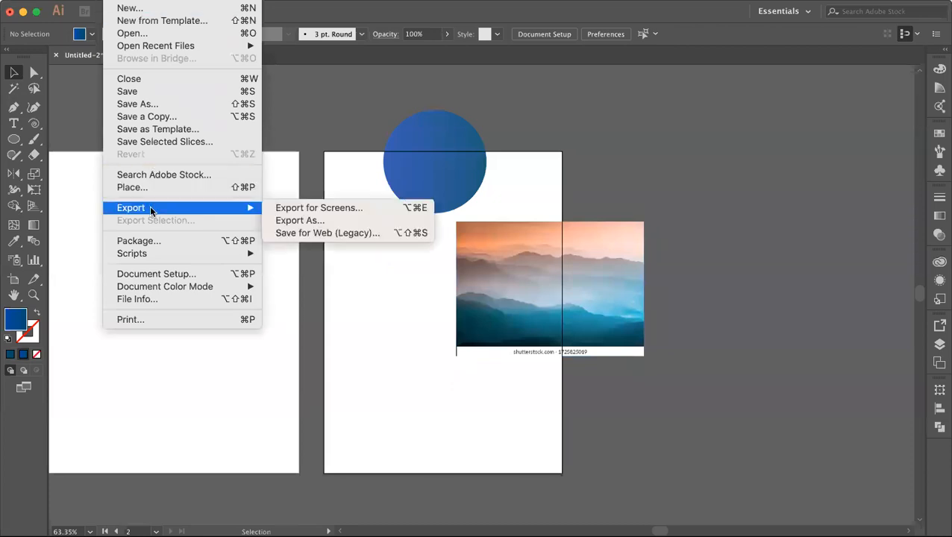
{"action": "left_click", "coordinate": [317, 221]}
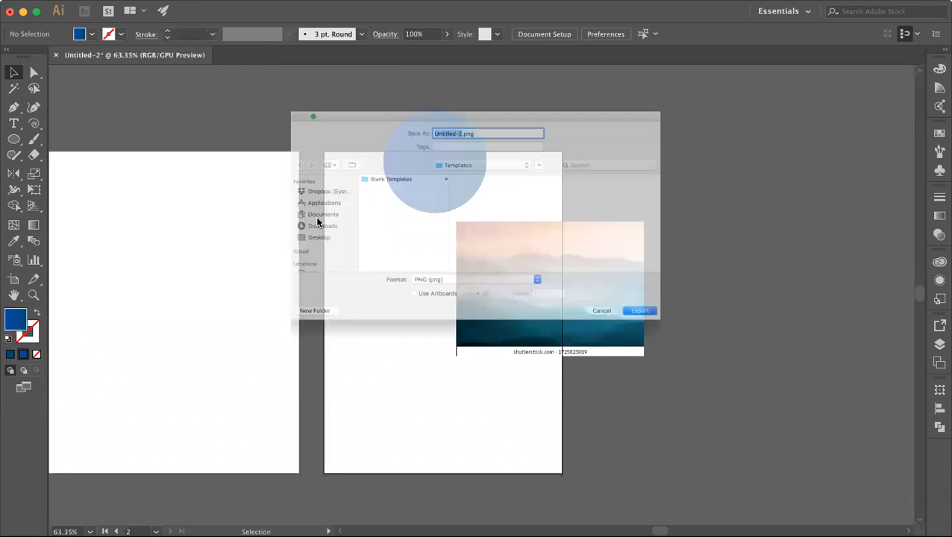
{"action": "left_click", "coordinate": [664, 358]}
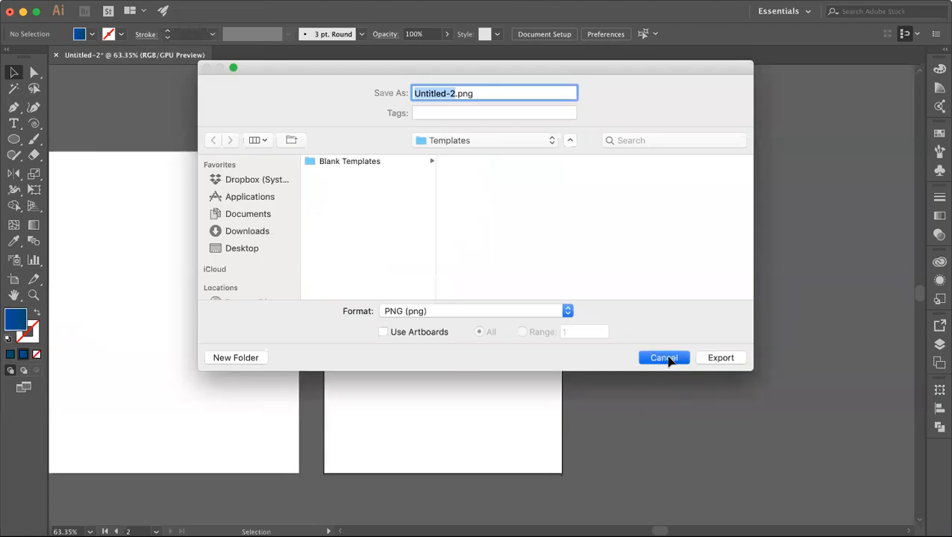
Step: Preview the second artboard's Save for Web export as a transparent PNG-24 and close the dialog without saving the image
{"action": "left_click", "coordinate": [123, 4]}
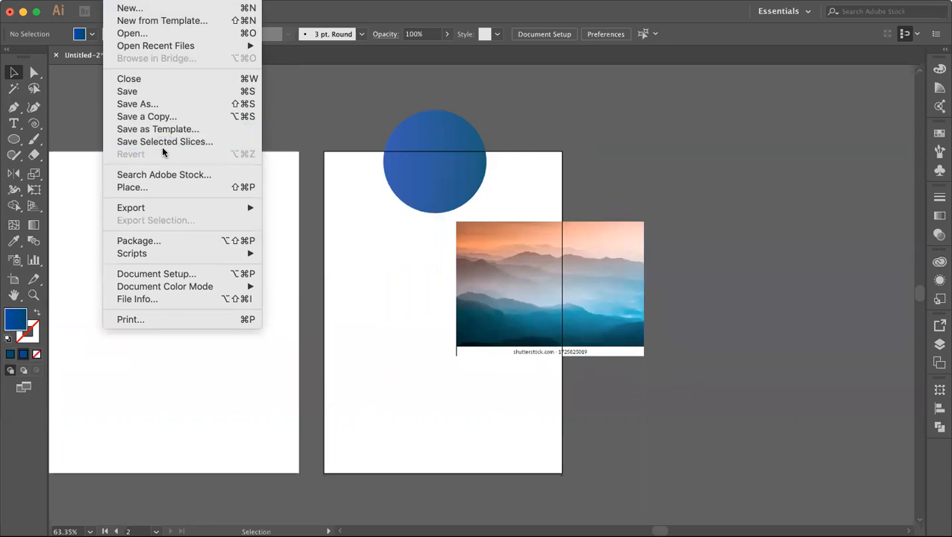
{"action": "mouse_move", "coordinate": [148, 213]}
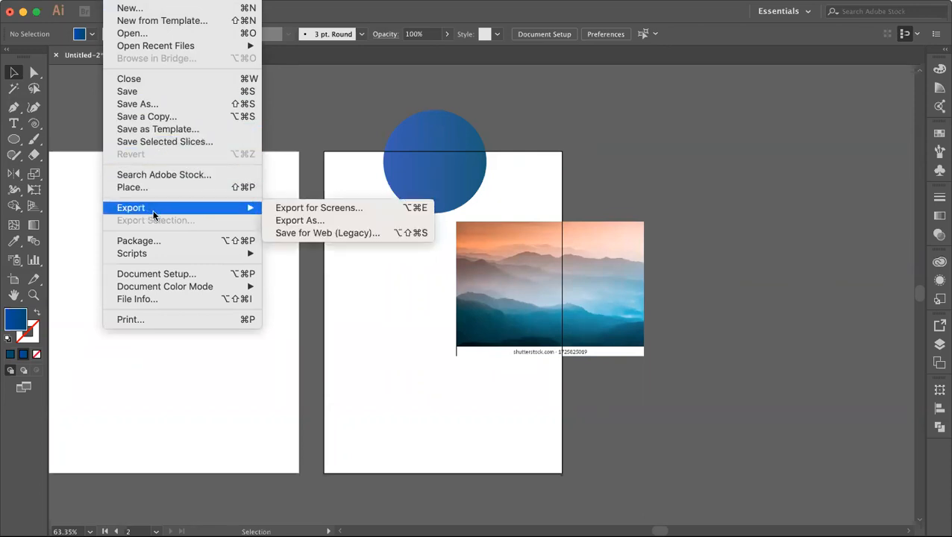
{"action": "left_click", "coordinate": [308, 236]}
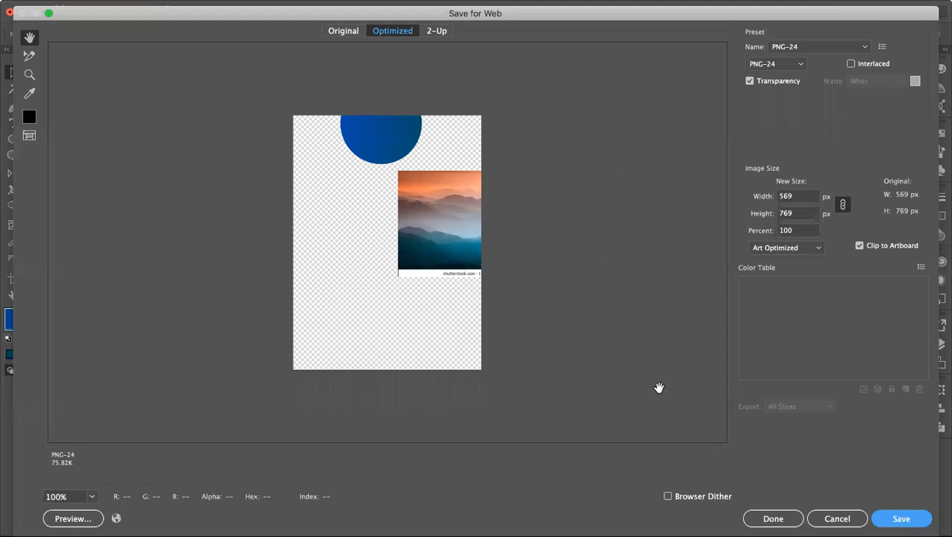
{"action": "left_click", "coordinate": [775, 517]}
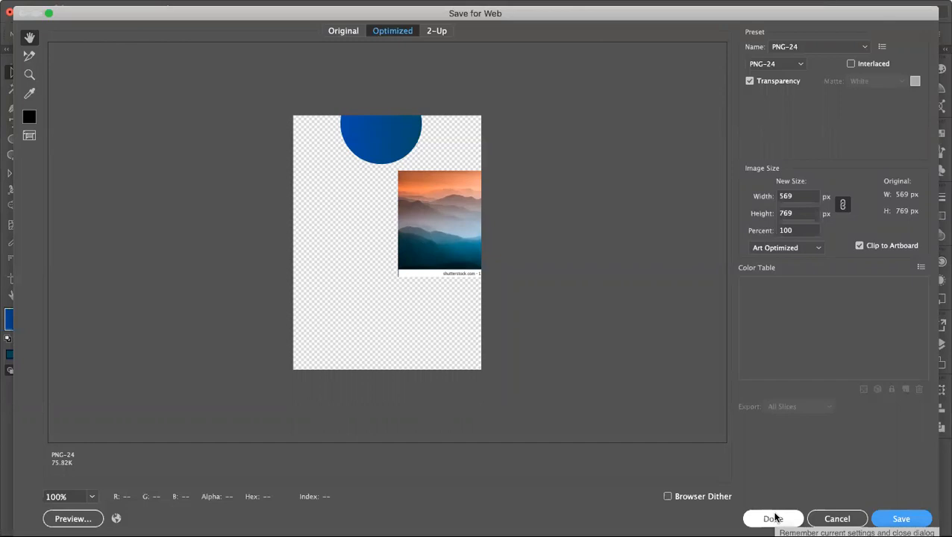
{"action": "left_click", "coordinate": [774, 518]}
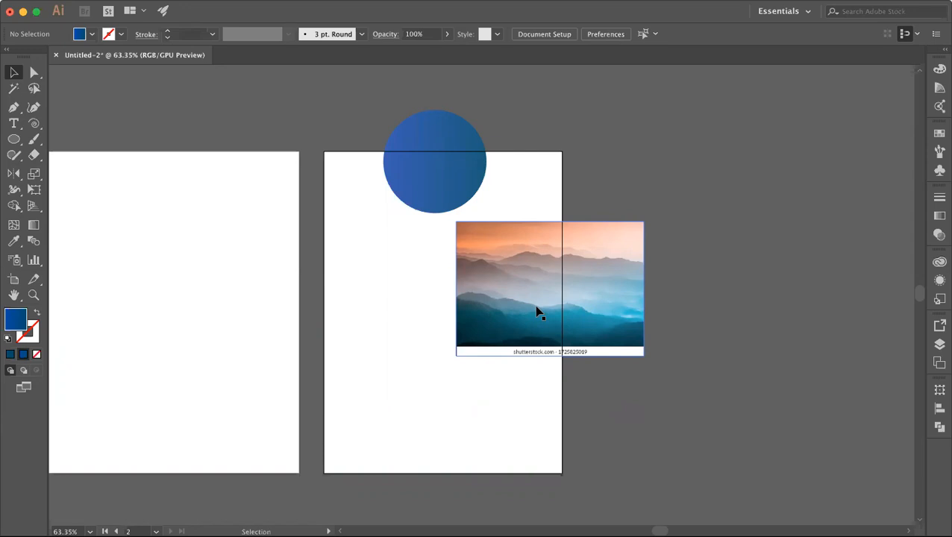
Step: Bring the photo and the circle fully inside the second artboard and lay the photo over the circle
{"action": "left_click_drag", "start_coordinate": [536, 307], "coordinate": [441, 389]}
{"action": "left_click_drag", "start_coordinate": [440, 203], "coordinate": [445, 259]}
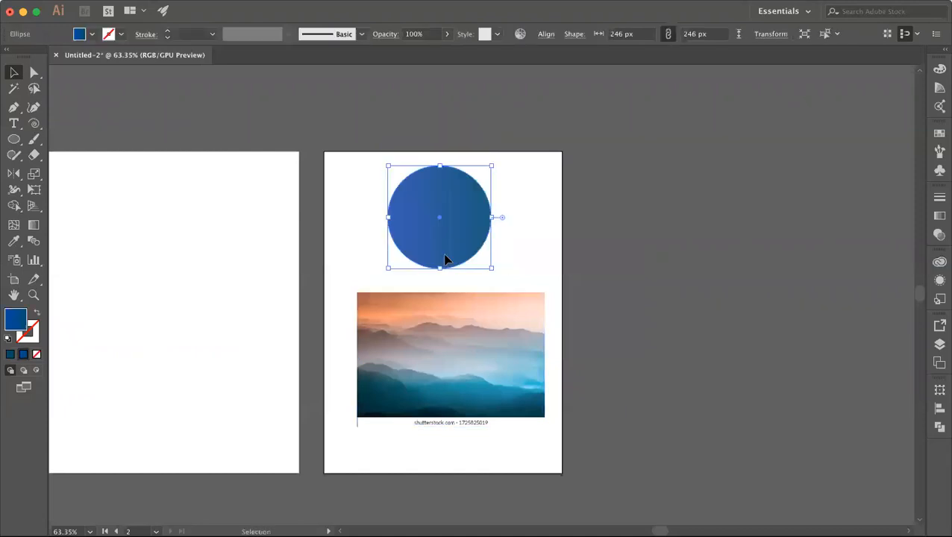
{"action": "left_click", "coordinate": [483, 337]}
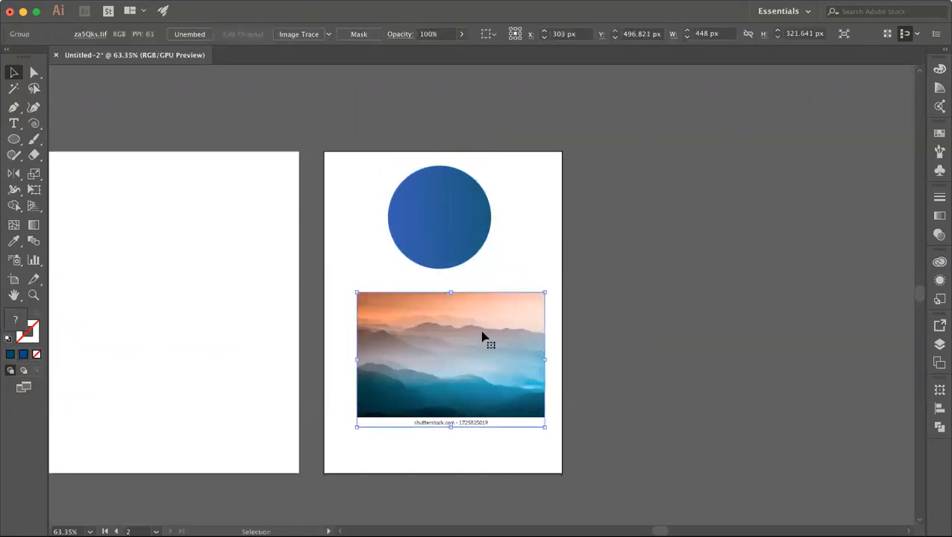
{"action": "left_click_drag", "start_coordinate": [482, 338], "coordinate": [476, 203]}
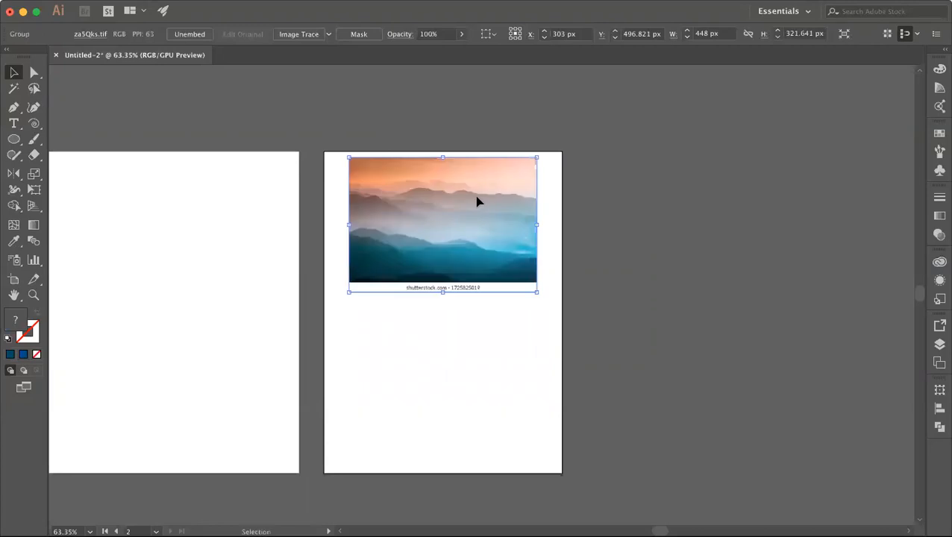
Step: Try to make a clipping mask from the circle and the photo covering it
{"action": "left_click", "coordinate": [485, 315]}
{"action": "left_click_drag", "start_coordinate": [475, 244], "coordinate": [454, 221]}
{"action": "left_click_drag", "start_coordinate": [505, 337], "coordinate": [371, 177]}
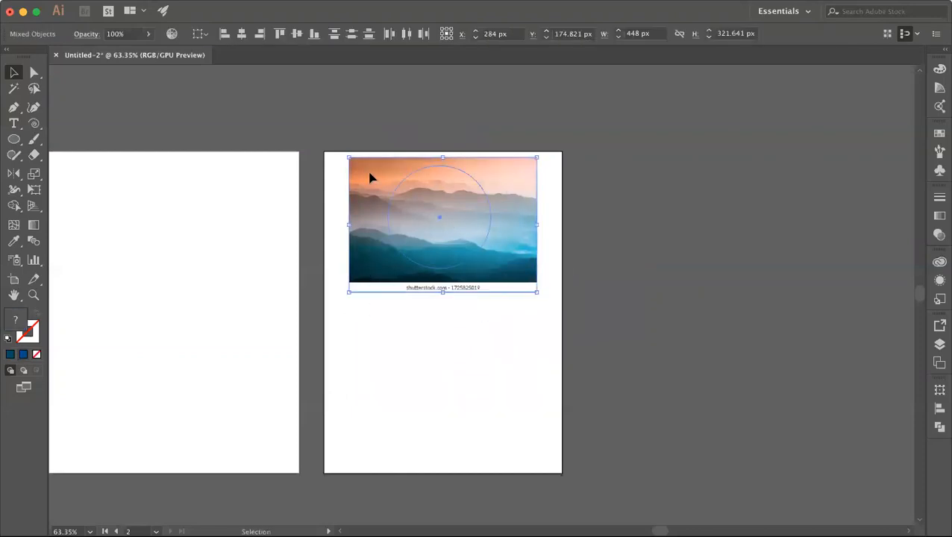
{"action": "right_click", "coordinate": [456, 198]}
{"action": "left_click", "coordinate": [506, 292]}
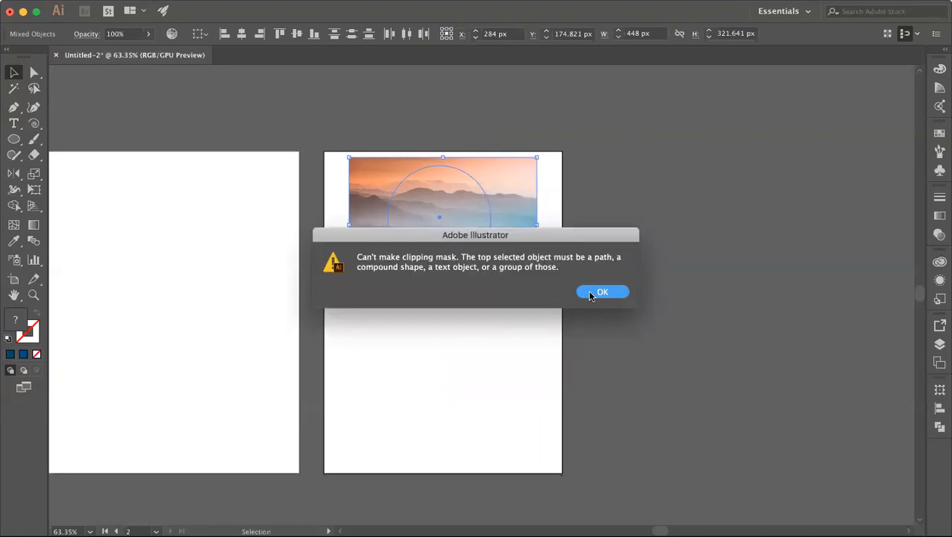
{"action": "left_click", "coordinate": [602, 292]}
Step: Move the photo down to uncover most of the circle and give the circle a solid 004B6B fill
{"action": "left_click", "coordinate": [459, 321]}
{"action": "left_click", "coordinate": [503, 225]}
{"action": "double_click", "coordinate": [504, 225]}
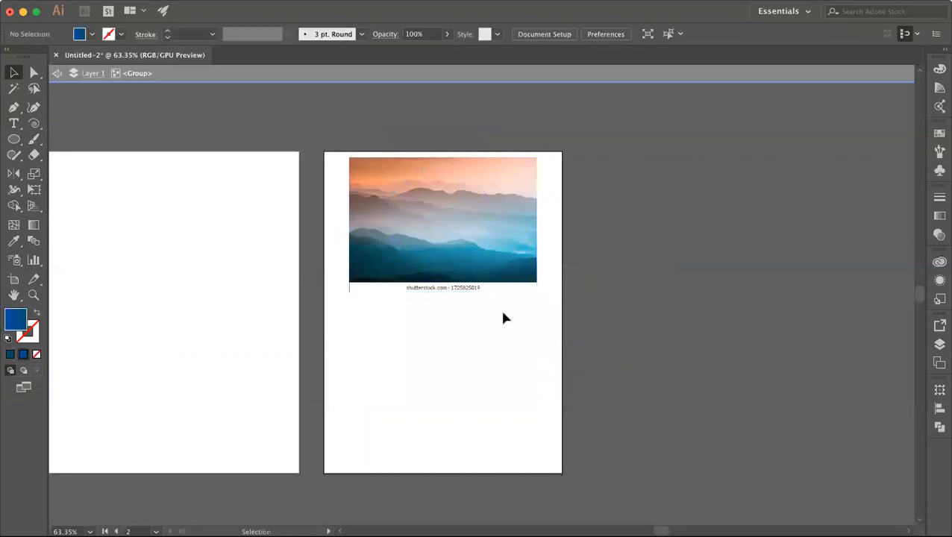
{"action": "double_click", "coordinate": [575, 311]}
{"action": "left_click_drag", "start_coordinate": [489, 254], "coordinate": [487, 332]}
{"action": "left_click", "coordinate": [461, 231]}
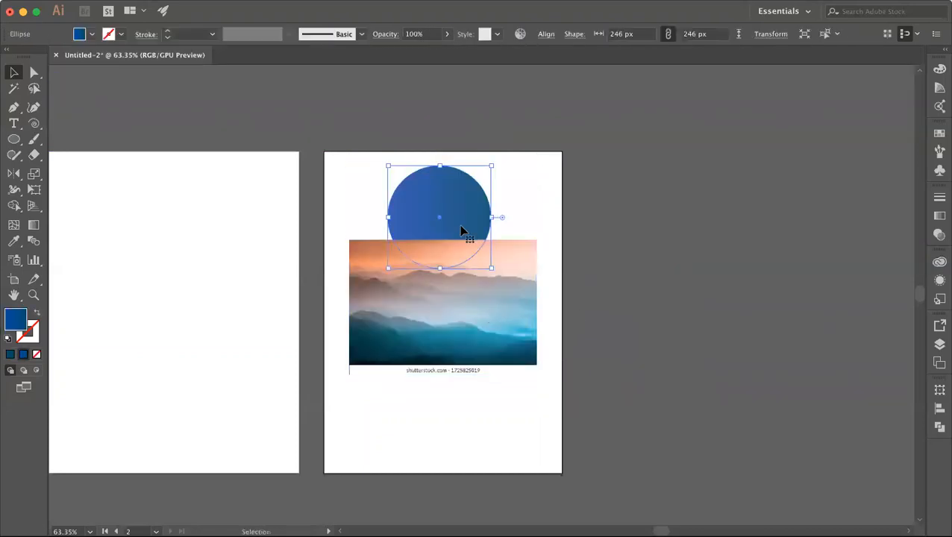
{"action": "left_click", "coordinate": [10, 355]}
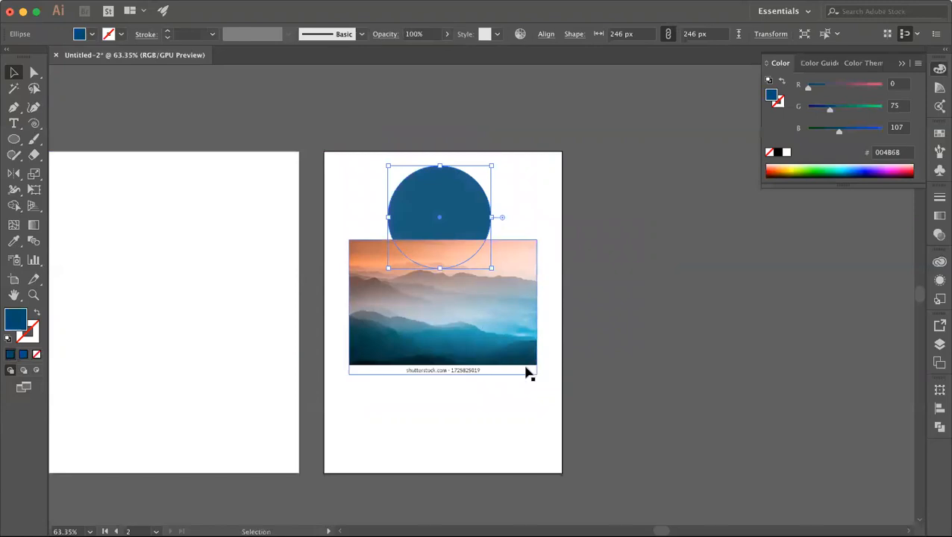
Step: Move the photo back over the solid circle and try again to make a clipping mask from both
{"action": "left_click", "coordinate": [478, 423]}
{"action": "left_click_drag", "start_coordinate": [470, 316], "coordinate": [461, 228]}
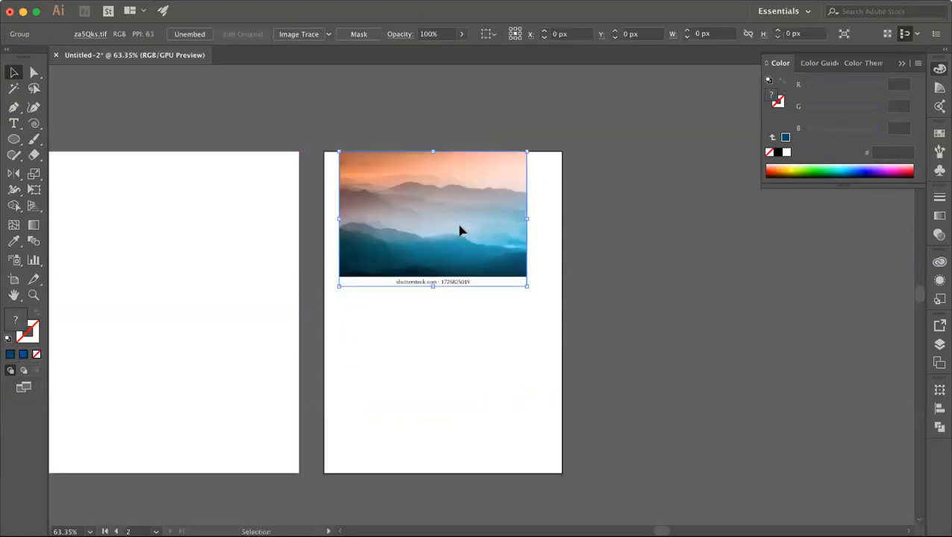
{"action": "left_click_drag", "start_coordinate": [495, 307], "coordinate": [372, 155]}
{"action": "right_click", "coordinate": [433, 216]}
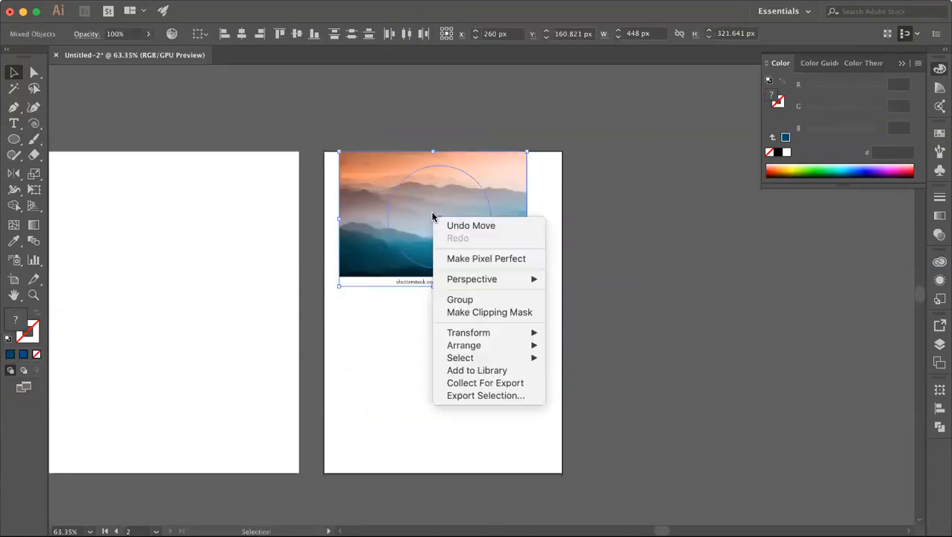
{"action": "left_click", "coordinate": [508, 300]}
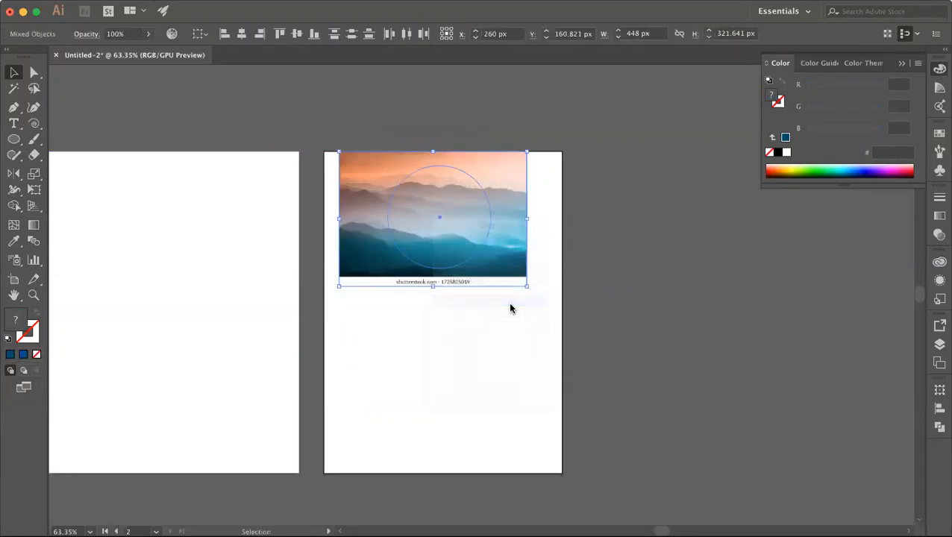
{"action": "key", "text": "super+z"}
{"action": "right_click", "coordinate": [448, 250]}
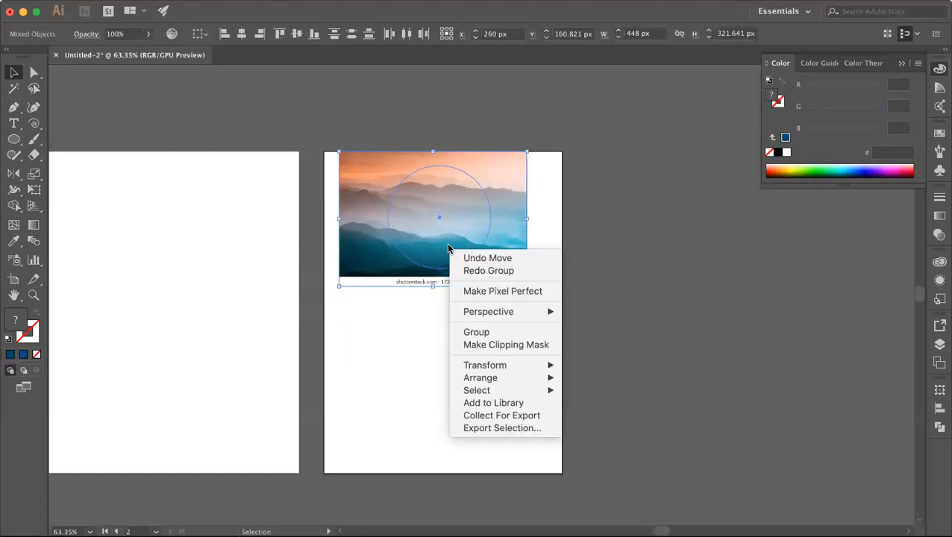
{"action": "left_click", "coordinate": [493, 345]}
{"action": "left_click", "coordinate": [608, 292]}
Step: Move the photo down to uncover the circle's top, and undo a mask applied to the photo alone
{"action": "left_click", "coordinate": [507, 339]}
{"action": "left_click_drag", "start_coordinate": [499, 252], "coordinate": [499, 302]}
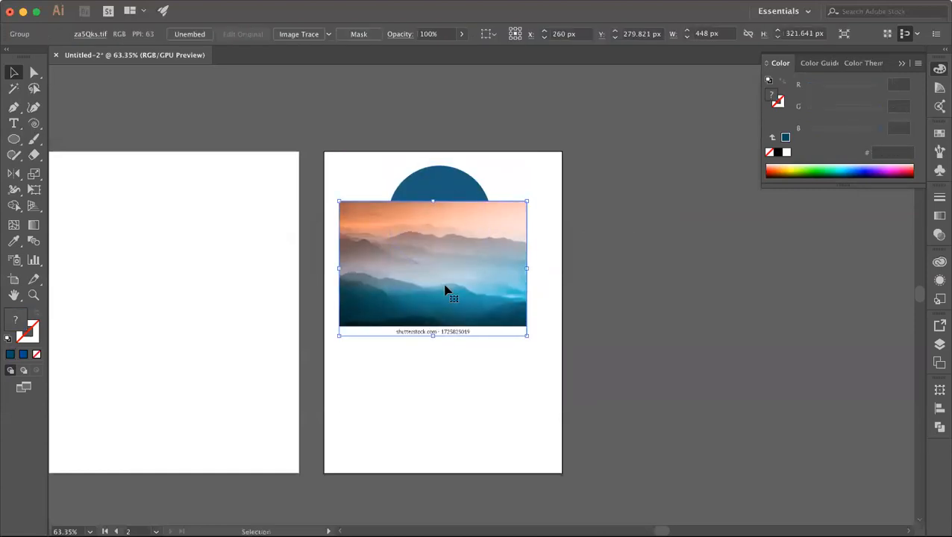
{"action": "left_click", "coordinate": [365, 37]}
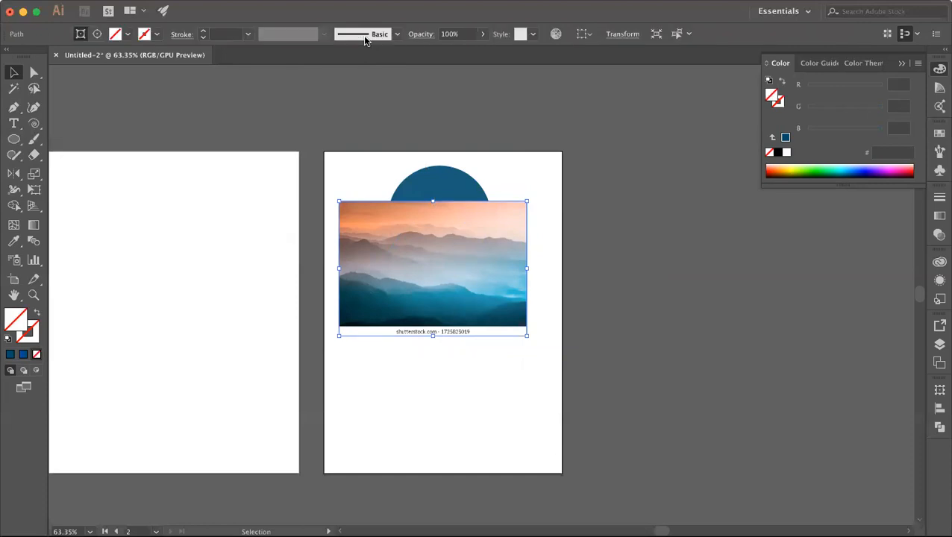
{"action": "key", "text": "super+z"}
{"action": "left_click", "coordinate": [420, 110]}
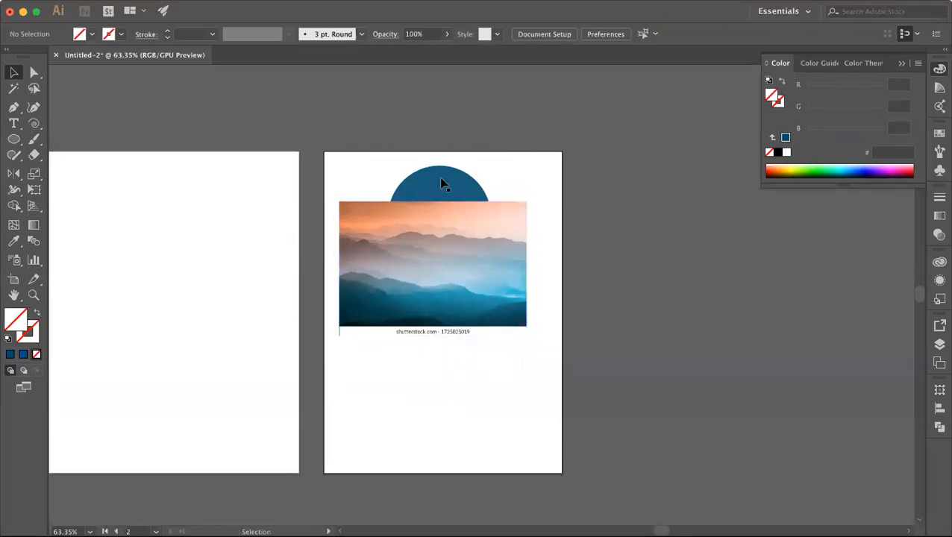
Step: Bring the circle in front of the photo, place it over the photo's middle and deselect it
{"action": "left_click", "coordinate": [449, 228]}
{"action": "left_click", "coordinate": [446, 174]}
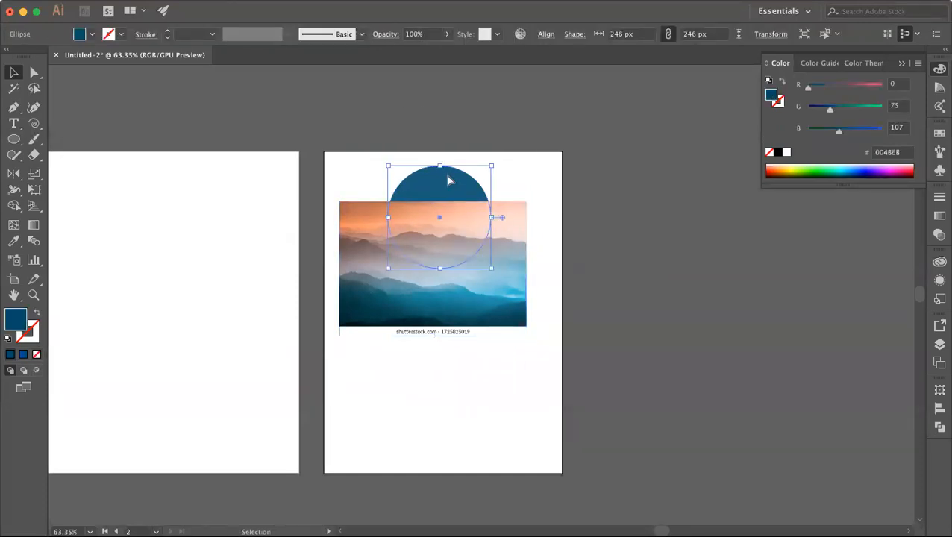
{"action": "key", "text": "Delete"}
{"action": "left_click", "coordinate": [473, 268]}
{"action": "key", "text": "super+z"}
{"action": "left_click_drag", "start_coordinate": [497, 293], "coordinate": [452, 264]}
{"action": "left_click", "coordinate": [527, 180]}
Step: Make a clipping mask from the photo and the circle in front of it, and deselect the result
{"action": "key", "text": "super+a"}
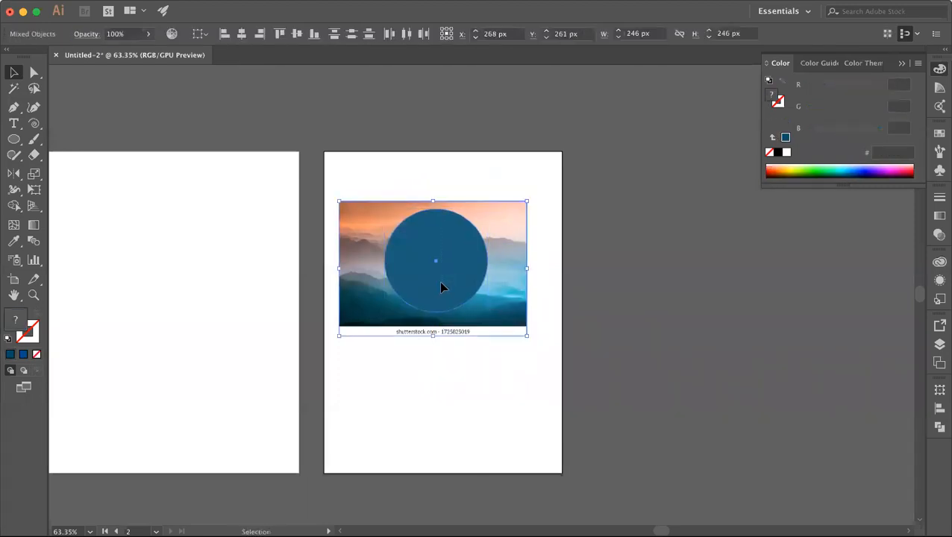
{"action": "right_click", "coordinate": [442, 285]}
{"action": "left_click", "coordinate": [478, 381]}
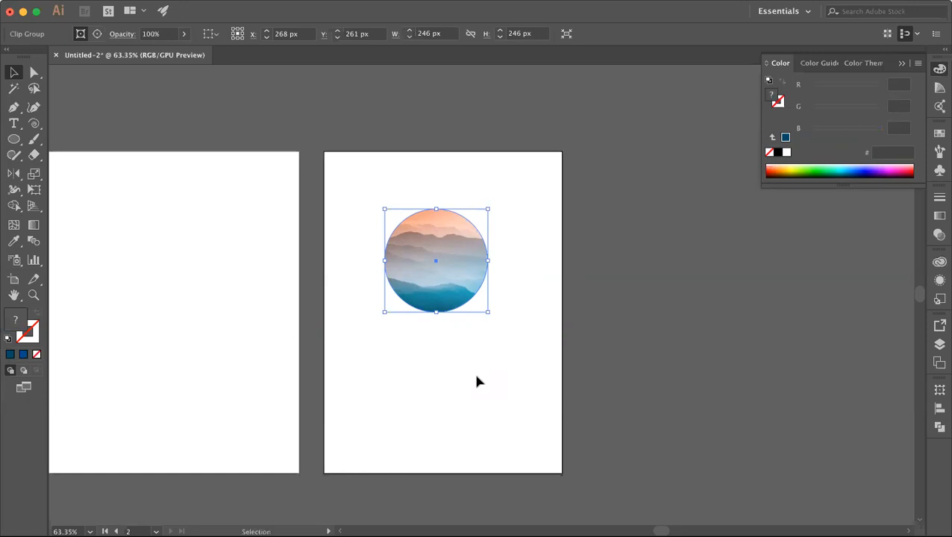
{"action": "left_click", "coordinate": [479, 381]}
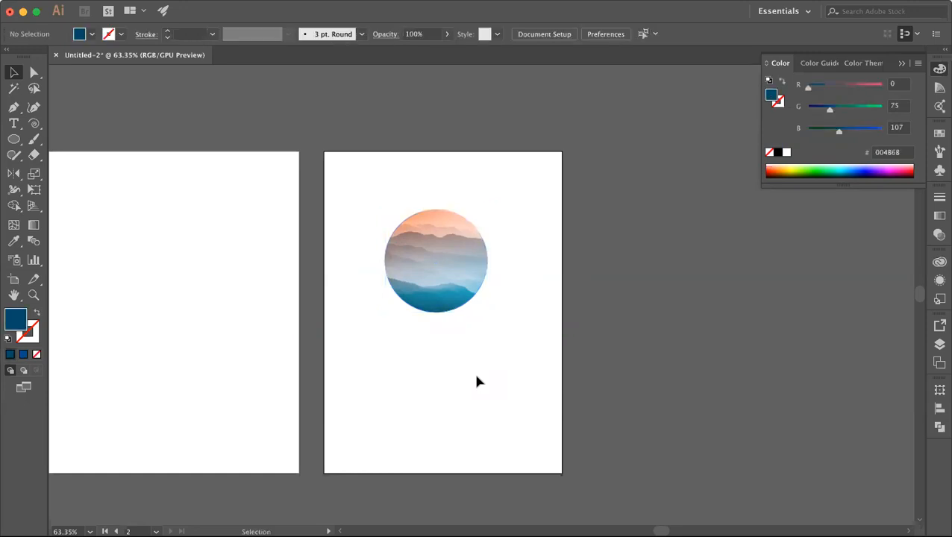
Step: Undo the clipping mask and leave the circle and the photo deselected
{"action": "key", "text": "super+a"}
{"action": "key", "text": "super+alt+7"}
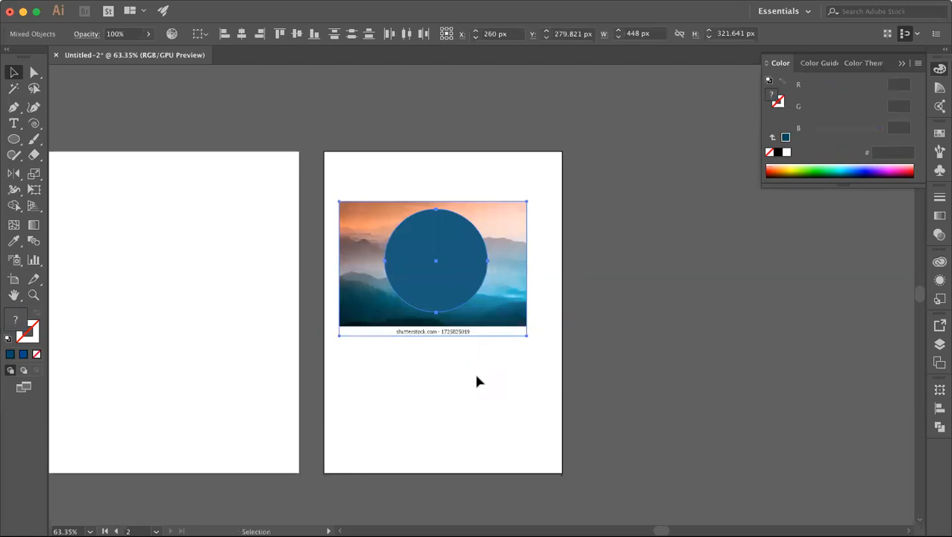
{"action": "key", "text": "shift+super+a"}
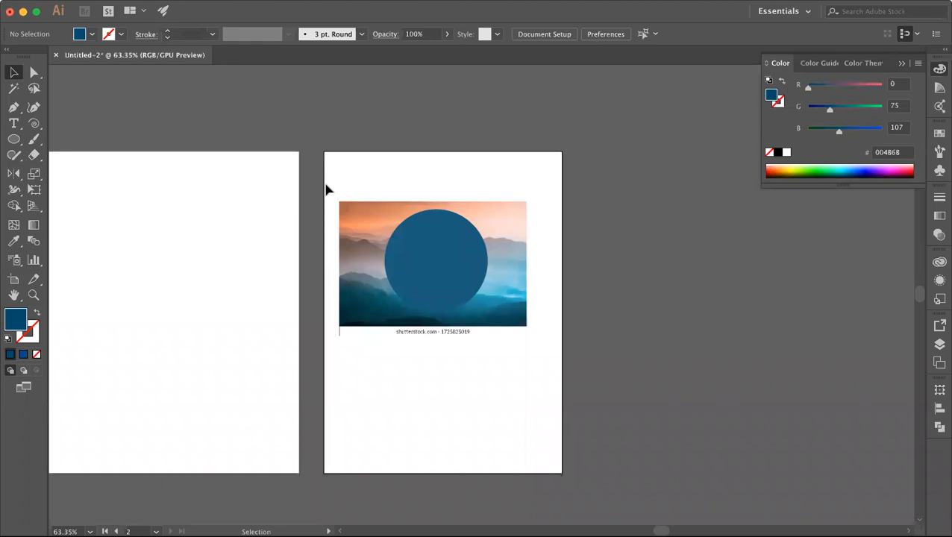
{"action": "left_click", "coordinate": [454, 284]}
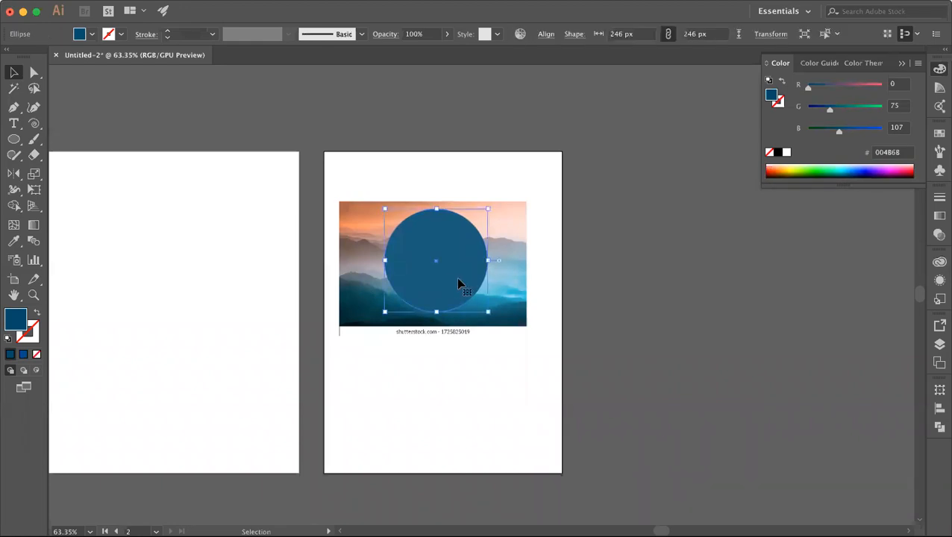
{"action": "left_click", "coordinate": [525, 298]}
{"action": "left_click", "coordinate": [548, 303]}
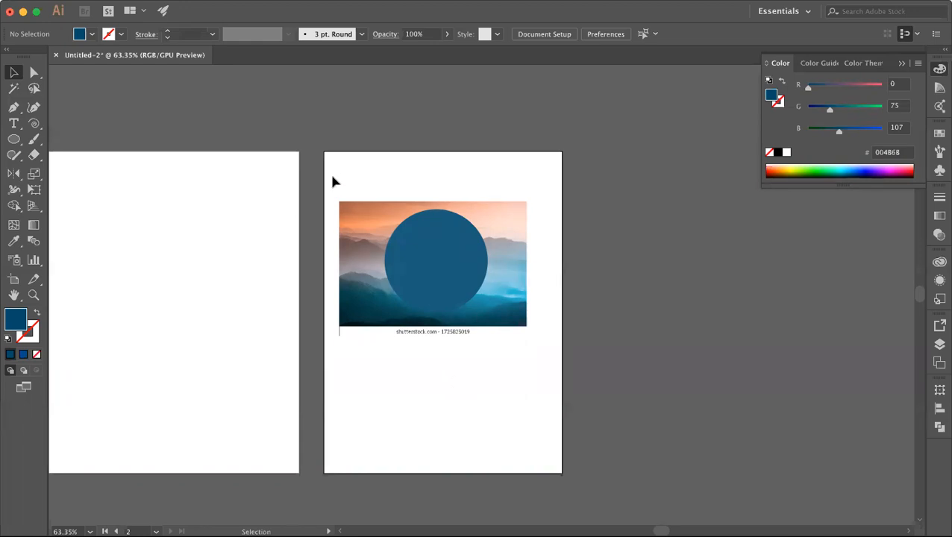
Step: Select the photo together with the circle in front, clip the photo to the circle and deselect
{"action": "left_click_drag", "start_coordinate": [335, 181], "coordinate": [501, 362]}
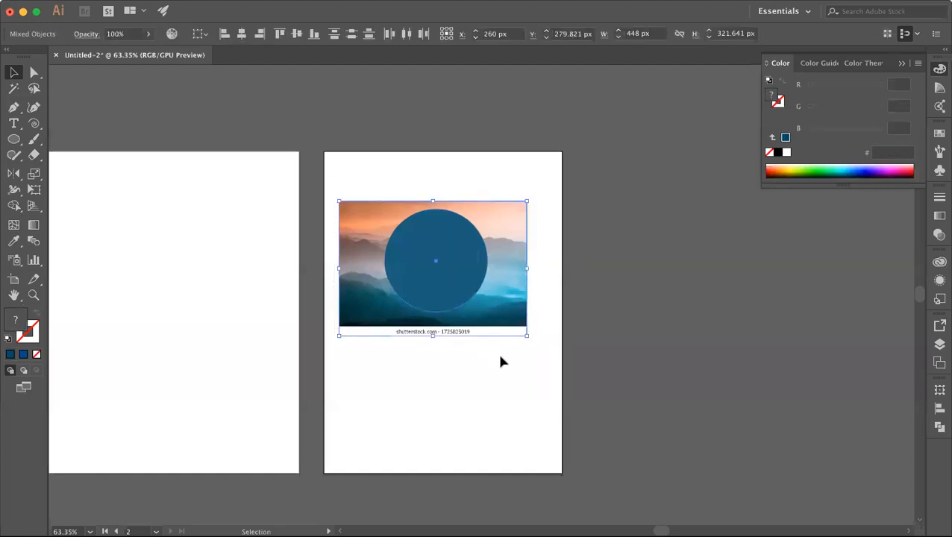
{"action": "left_click", "coordinate": [501, 362]}
{"action": "left_click", "coordinate": [428, 254]}
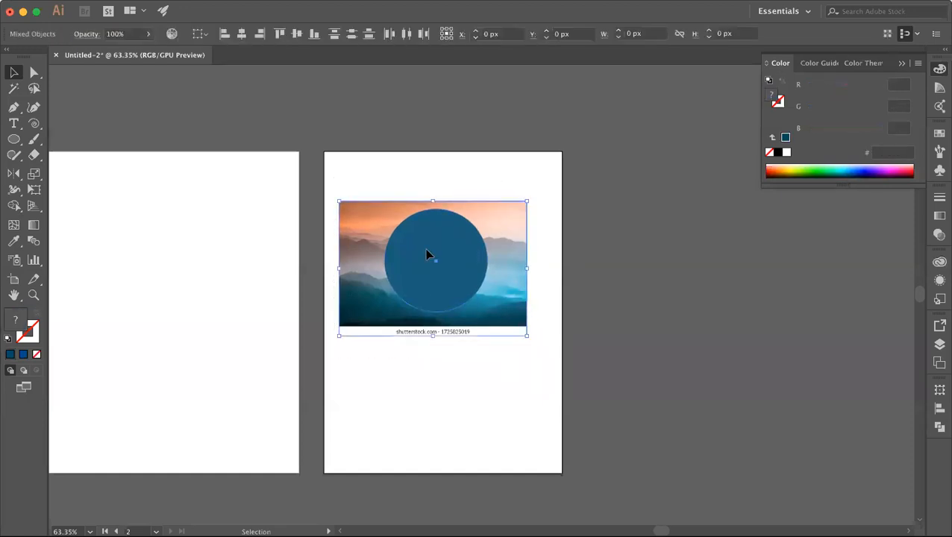
{"action": "right_click", "coordinate": [426, 255]}
{"action": "left_click", "coordinate": [475, 350]}
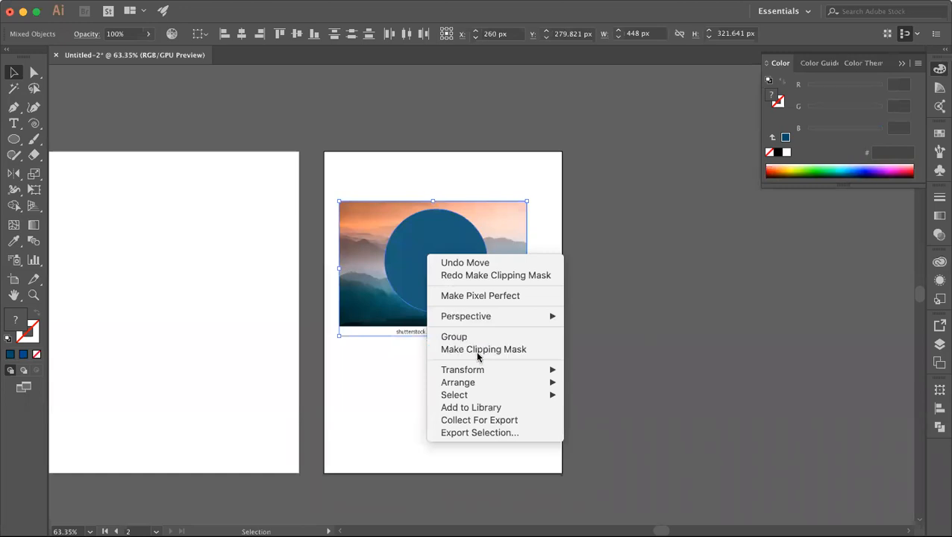
{"action": "left_click", "coordinate": [477, 355]}
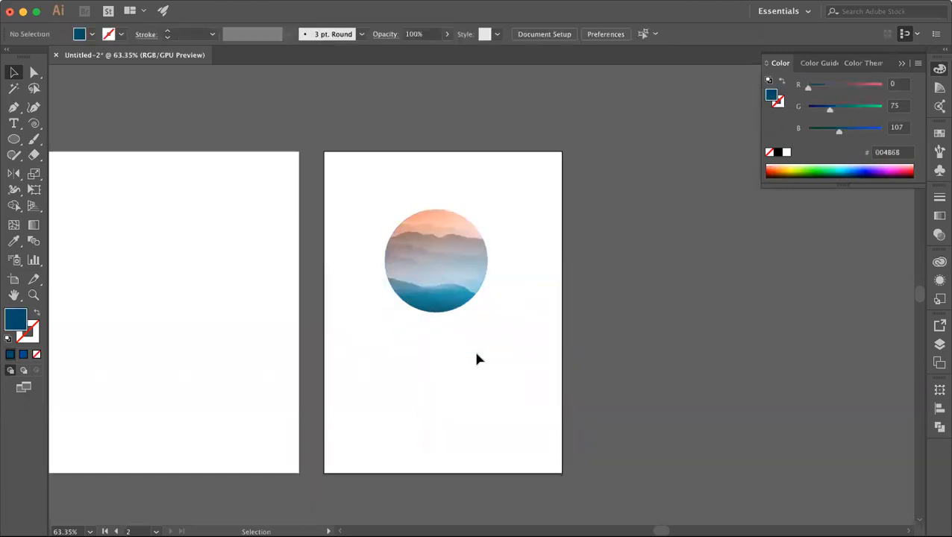
Step: Select the clipped photo and examine how the ellipse and the image are nested in its clip group in Layer 1
{"action": "left_click", "coordinate": [441, 279]}
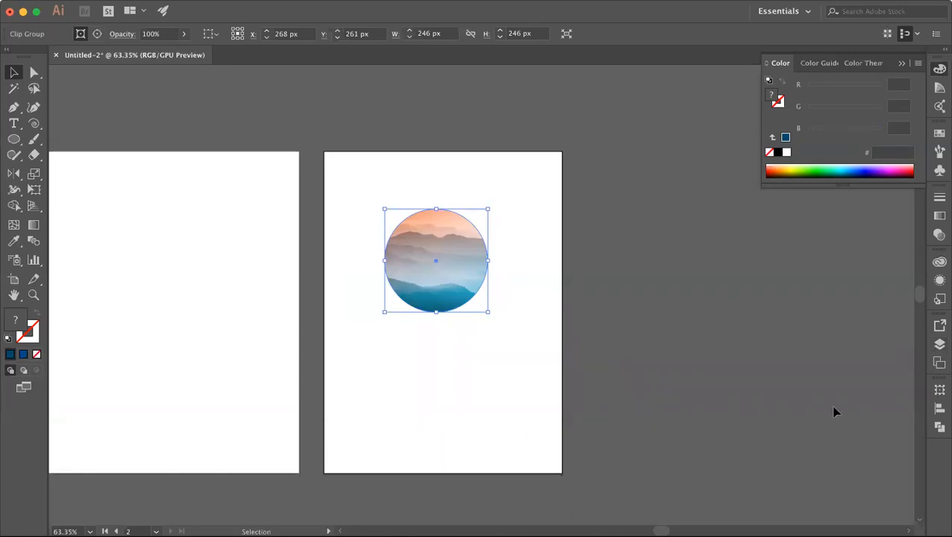
{"action": "left_click", "coordinate": [939, 345]}
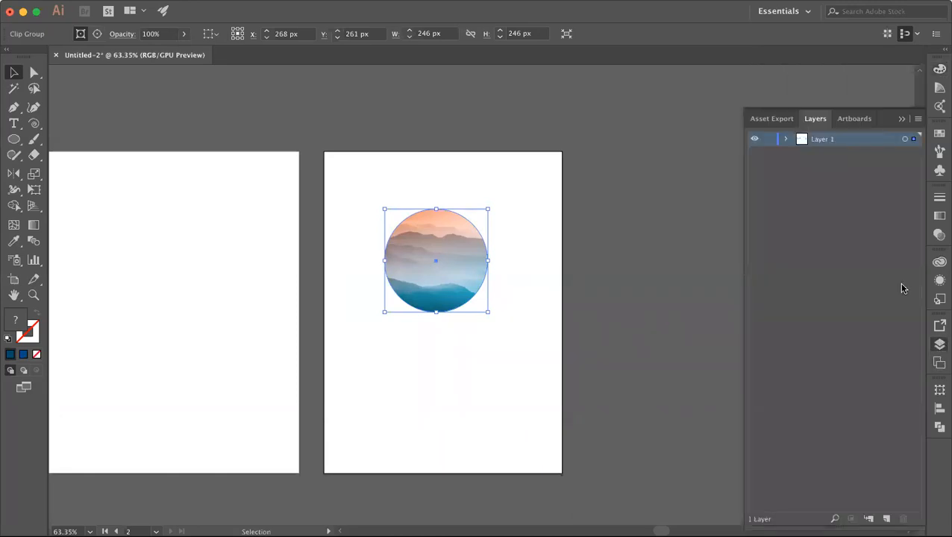
{"action": "left_click", "coordinate": [785, 140]}
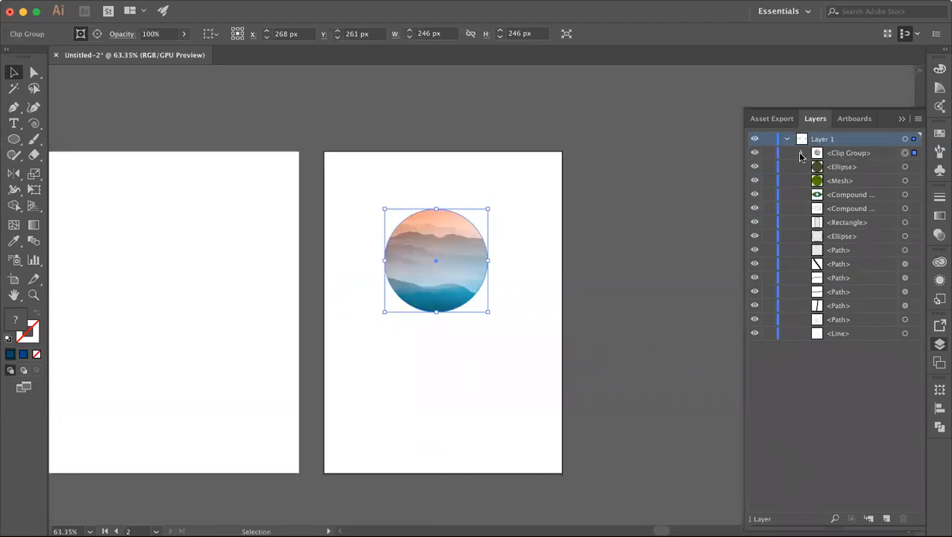
{"action": "left_click", "coordinate": [801, 153]}
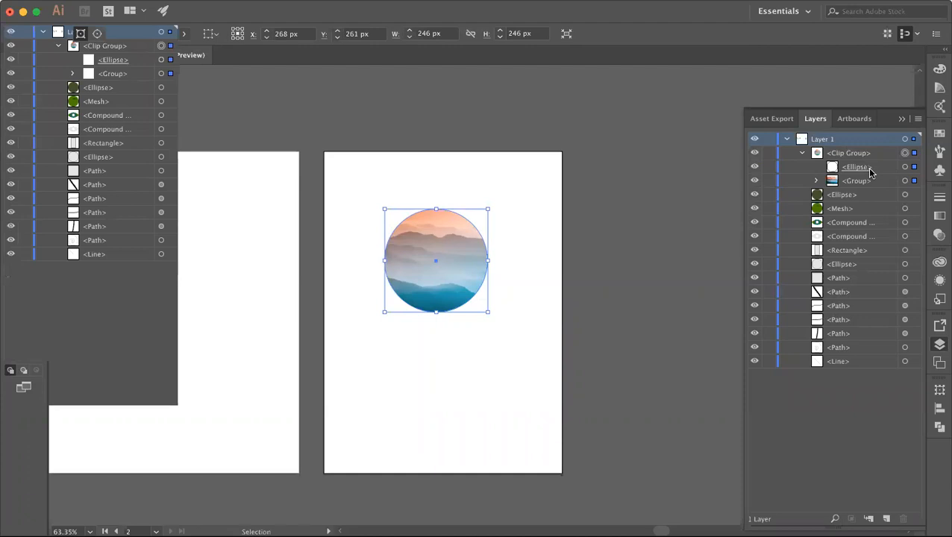
{"action": "left_click", "coordinate": [903, 119]}
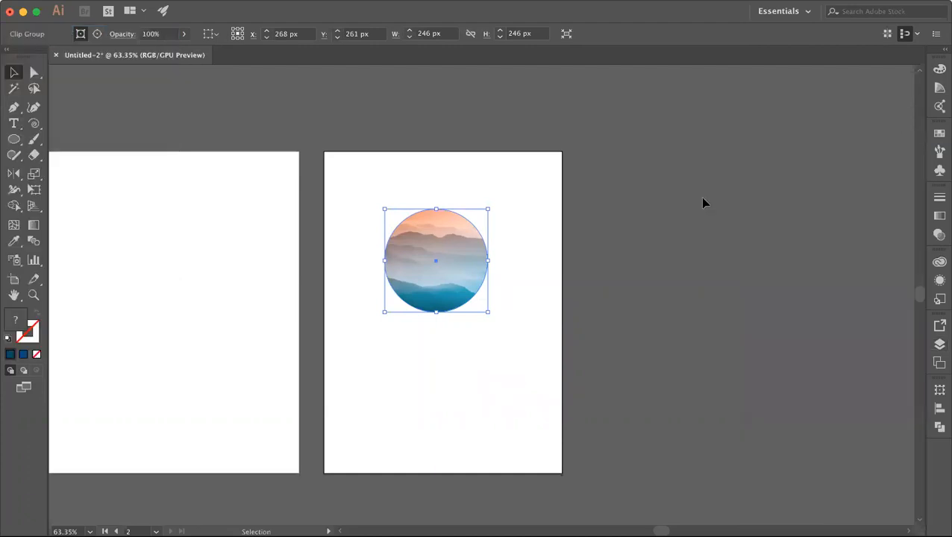
Step: Undo the clipping mask, then move the photo below the circle and the circle higher on the artboard
{"action": "left_click", "coordinate": [513, 356]}
{"action": "key", "text": "super+z"}
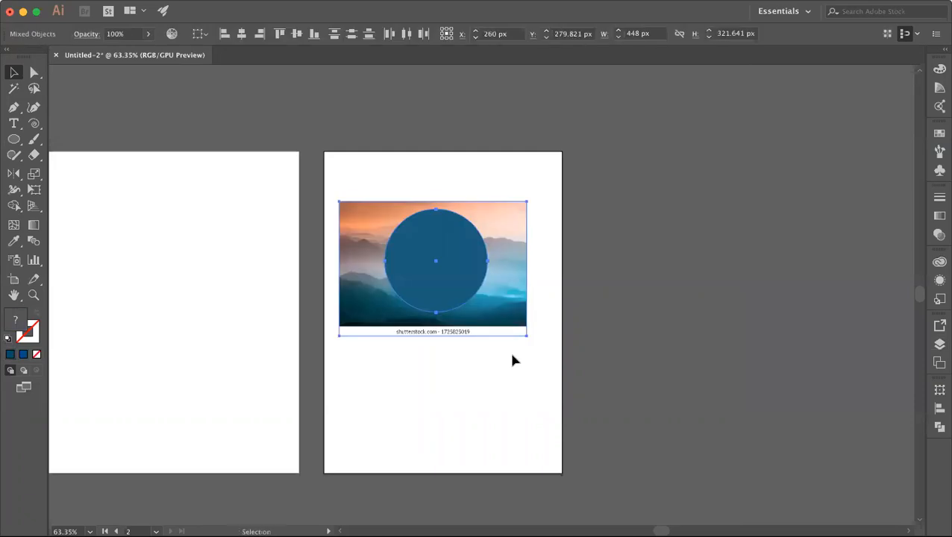
{"action": "left_click", "coordinate": [507, 352]}
{"action": "left_click_drag", "start_coordinate": [510, 314], "coordinate": [552, 424]}
{"action": "left_click", "coordinate": [553, 425]}
{"action": "left_click_drag", "start_coordinate": [449, 274], "coordinate": [450, 251]}
{"action": "left_click", "coordinate": [522, 257]}
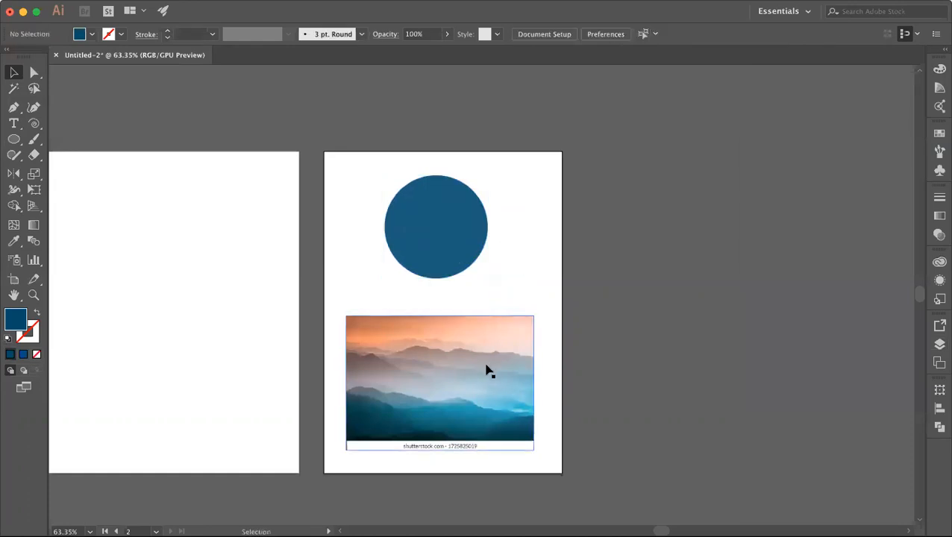
Step: Adjust the positions of the photo and the circle so they sit closer together without overlapping, and select the photo
{"action": "left_click_drag", "start_coordinate": [486, 369], "coordinate": [487, 346]}
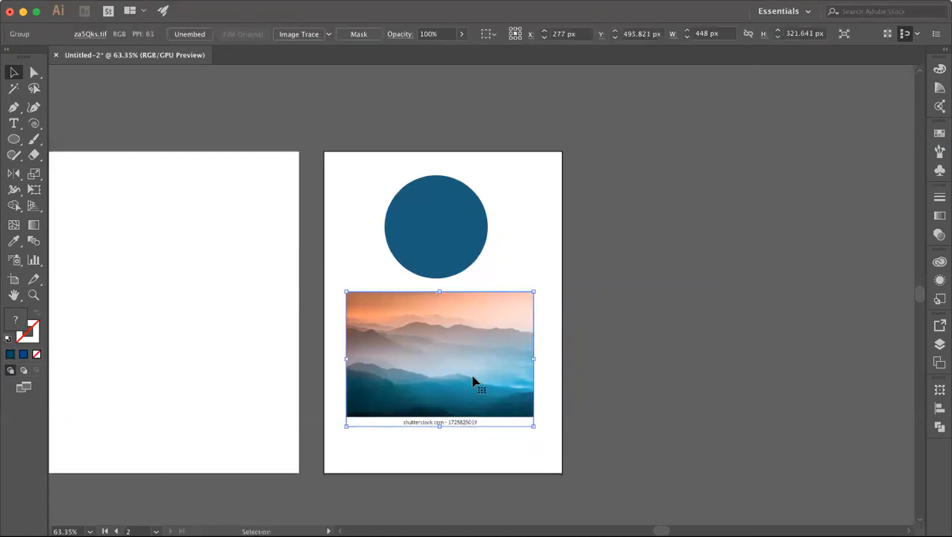
{"action": "left_click_drag", "start_coordinate": [474, 374], "coordinate": [494, 412]}
{"action": "left_click", "coordinate": [460, 229]}
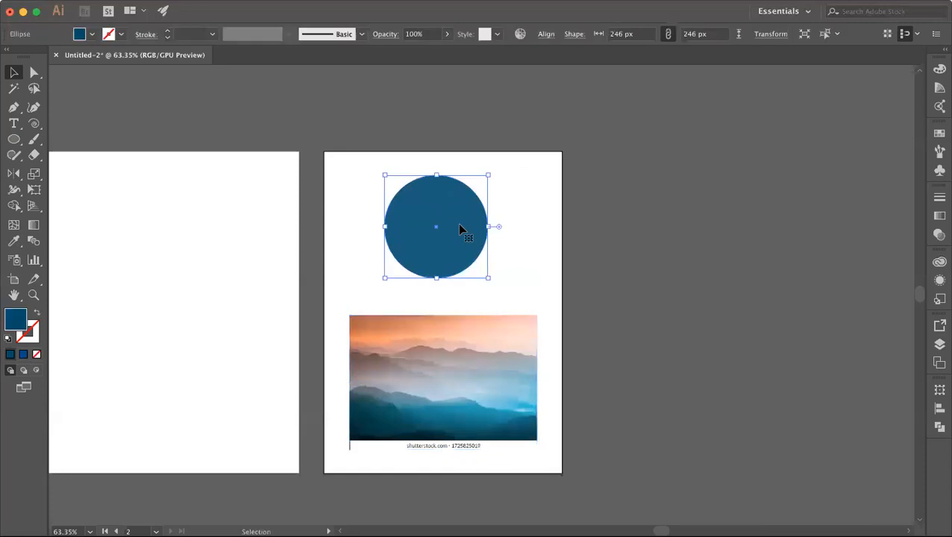
{"action": "left_click_drag", "start_coordinate": [461, 229], "coordinate": [461, 250]}
{"action": "left_click", "coordinate": [512, 366]}
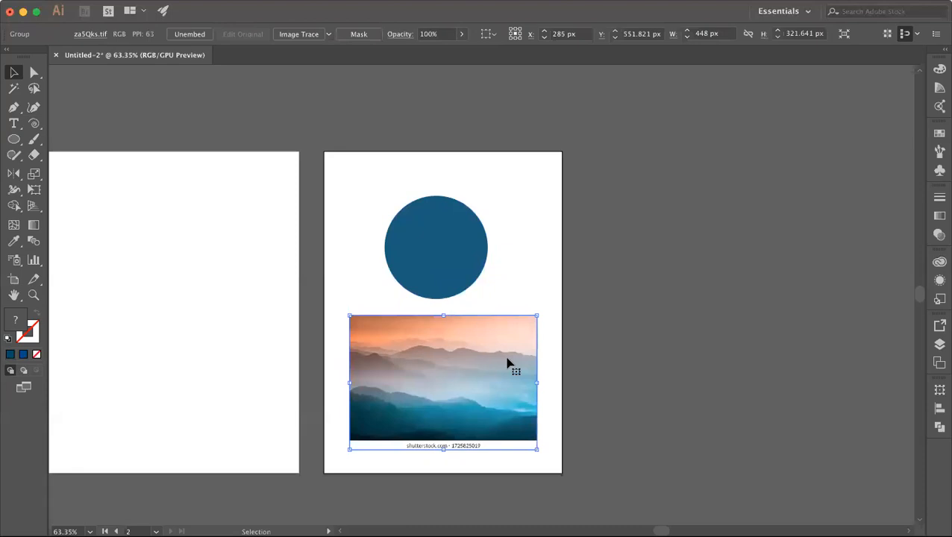
Step: Copy the blue circle and paste the copy directly in front of it
{"action": "left_click", "coordinate": [145, 1]}
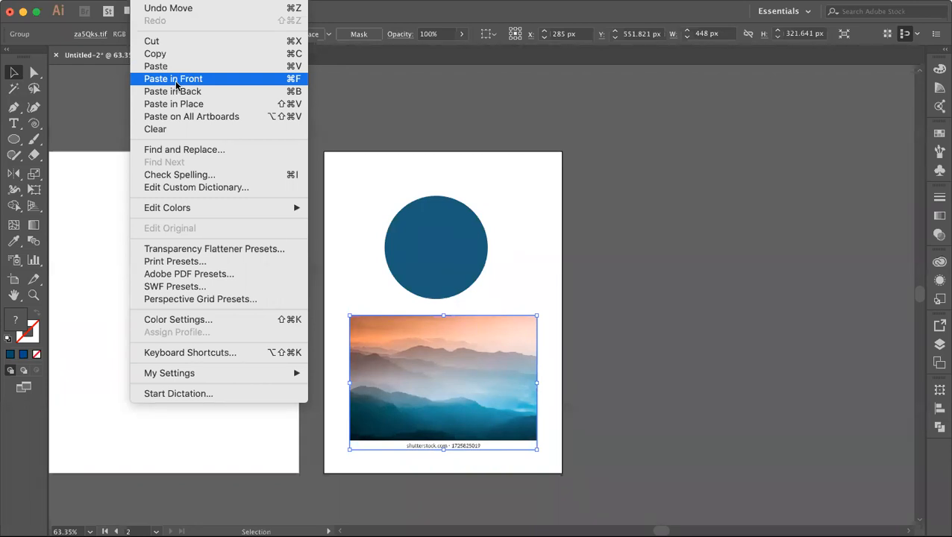
{"action": "left_click", "coordinate": [373, 73]}
{"action": "left_click", "coordinate": [420, 228]}
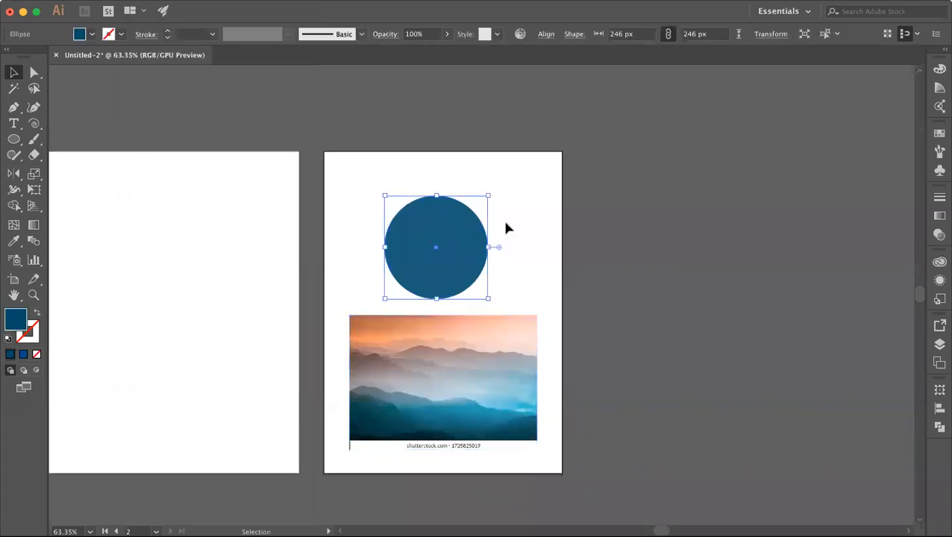
{"action": "left_click", "coordinate": [157, 2]}
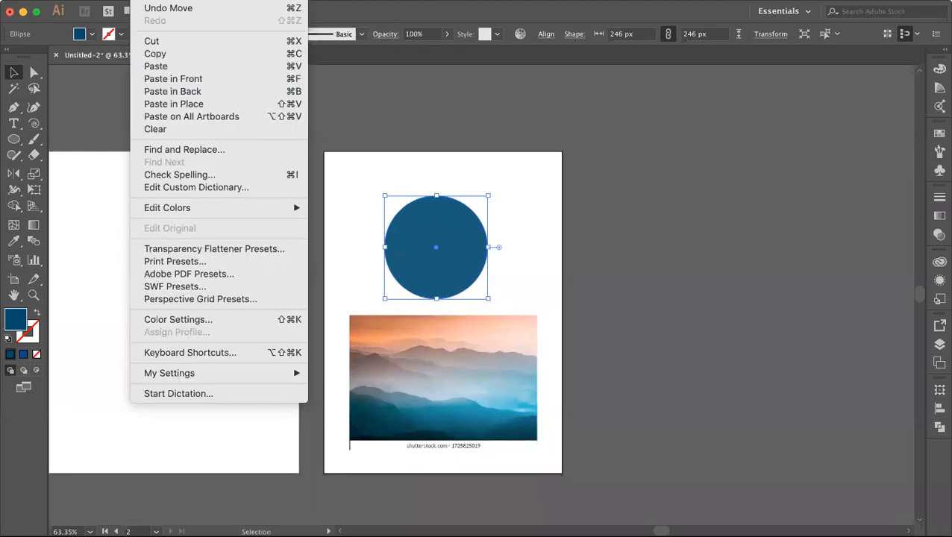
{"action": "left_click", "coordinate": [167, 54]}
{"action": "left_click", "coordinate": [157, 2]}
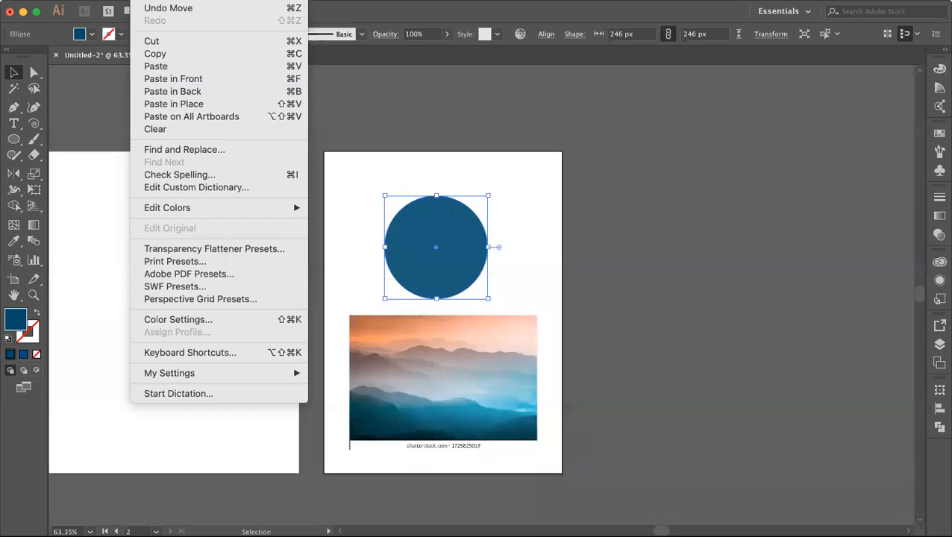
{"action": "left_click", "coordinate": [186, 80]}
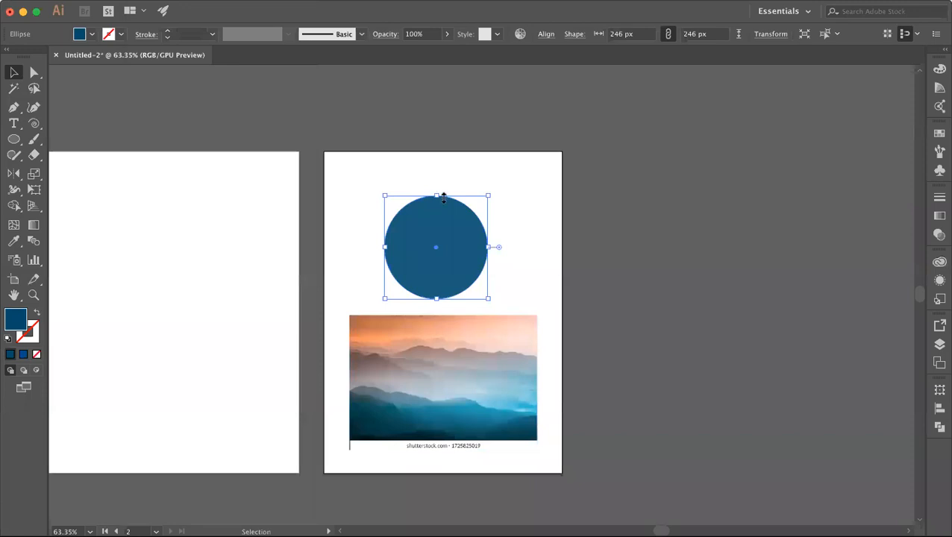
Step: Shift the pasted circle partly off the original to its right and fill it with the lighter blue 4E91A8
{"action": "left_click_drag", "start_coordinate": [450, 225], "coordinate": [501, 225]}
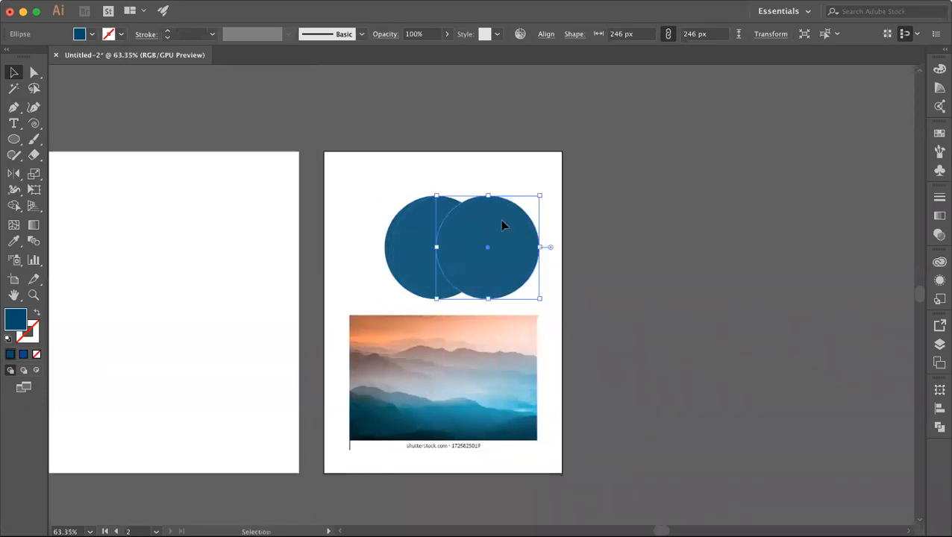
{"action": "key", "text": "ctrl+z"}
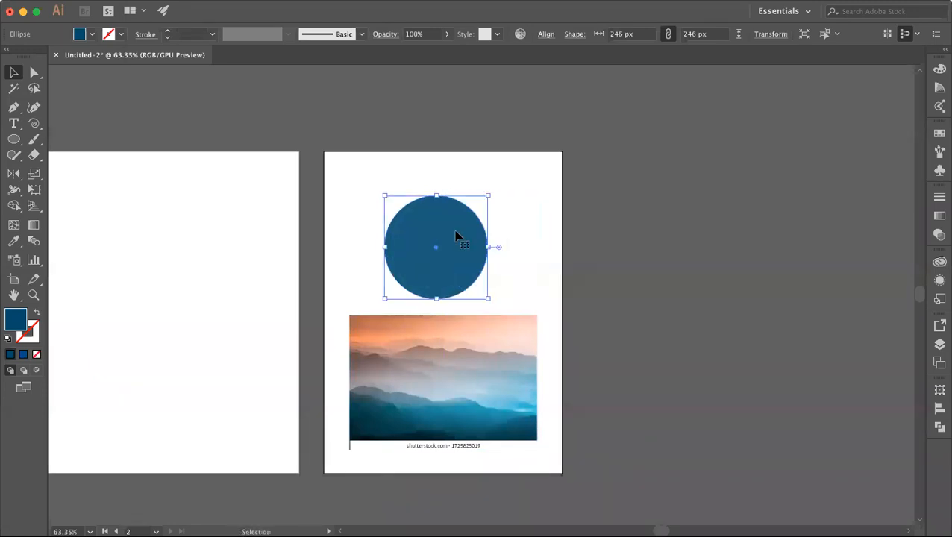
{"action": "left_click_drag", "start_coordinate": [451, 236], "coordinate": [476, 235]}
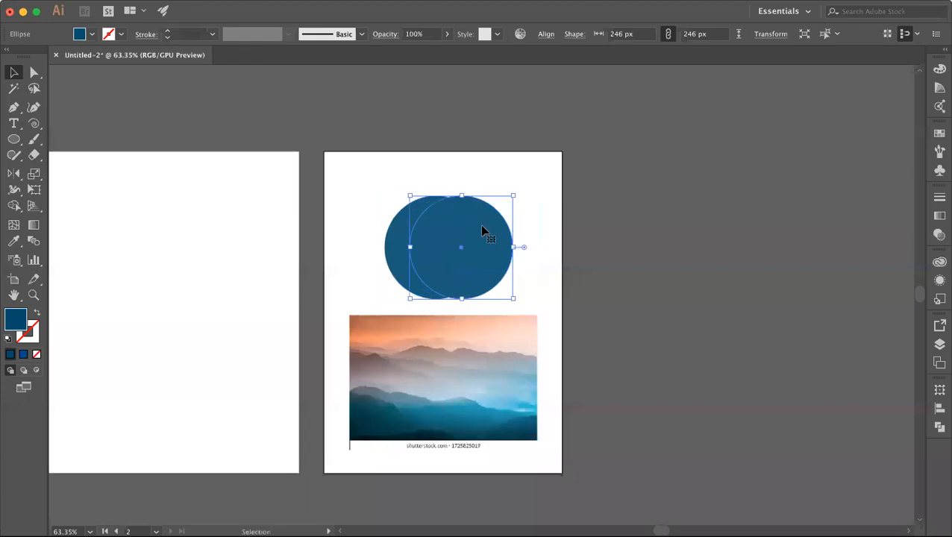
{"action": "double_click", "coordinate": [15, 319]}
{"action": "left_click", "coordinate": [593, 371]}
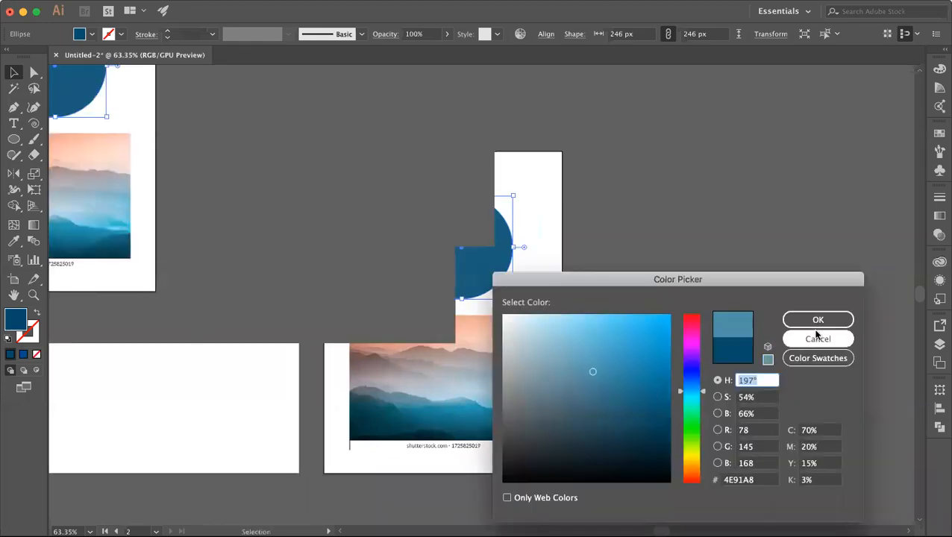
{"action": "left_click", "coordinate": [818, 320]}
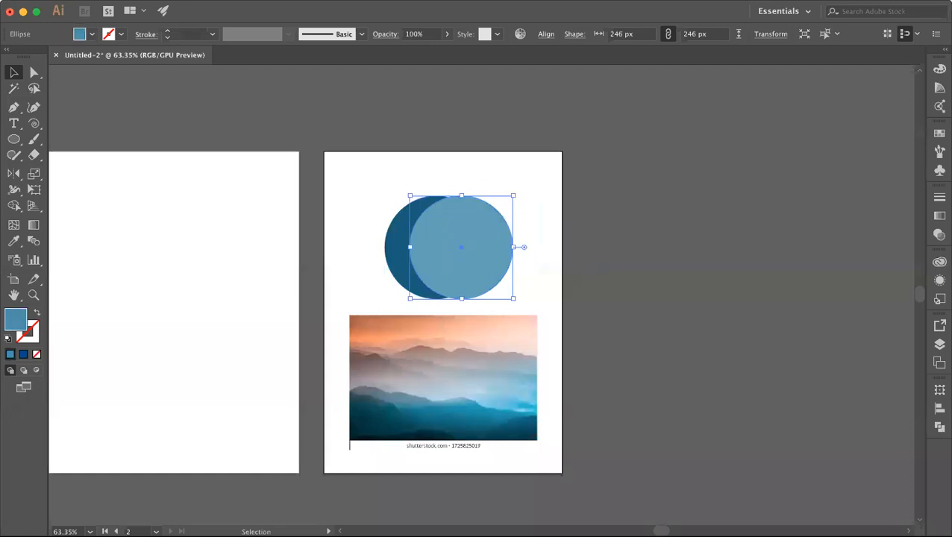
Step: Send the lighter circle one level backward, behind the dark circle, and delete it
{"action": "right_click", "coordinate": [474, 224]}
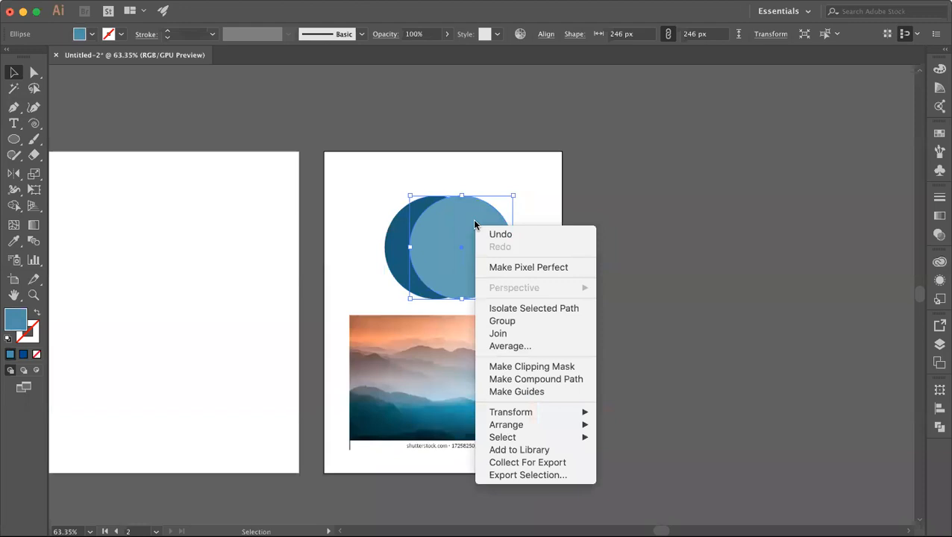
{"action": "mouse_move", "coordinate": [526, 425]}
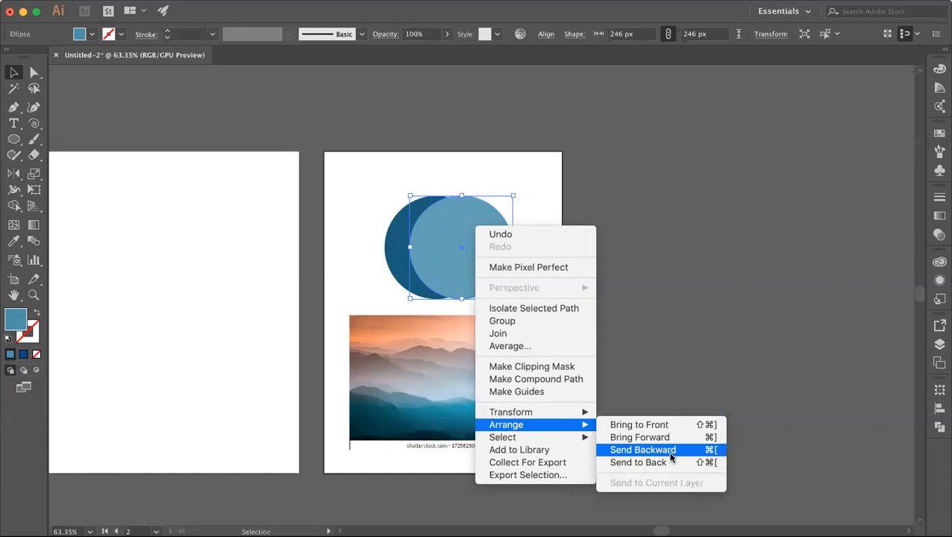
{"action": "left_click", "coordinate": [671, 452]}
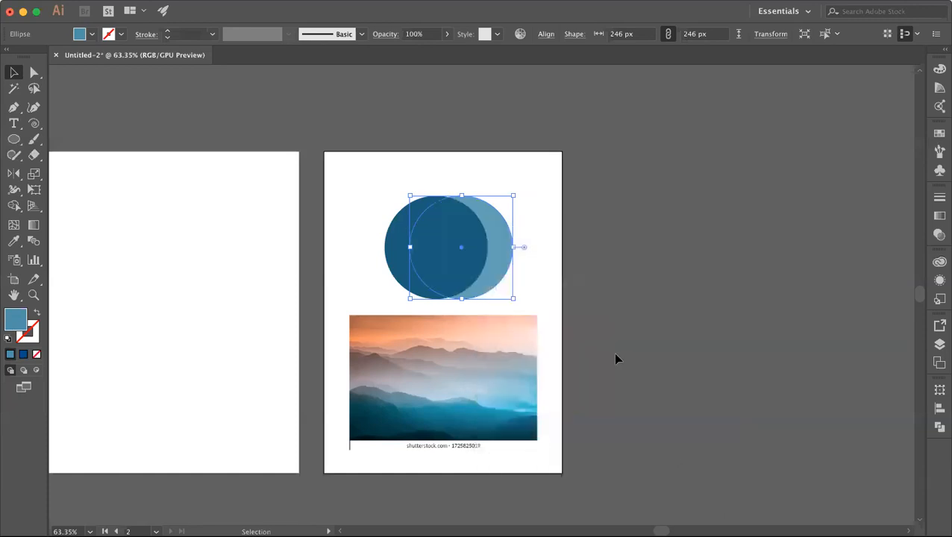
{"action": "left_click", "coordinate": [541, 284]}
{"action": "left_click", "coordinate": [501, 278]}
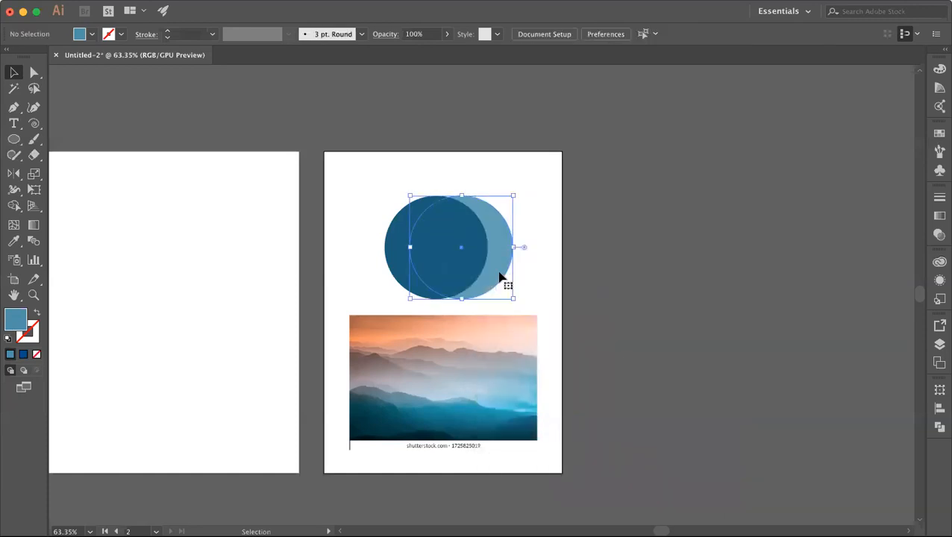
{"action": "key", "text": "Delete"}
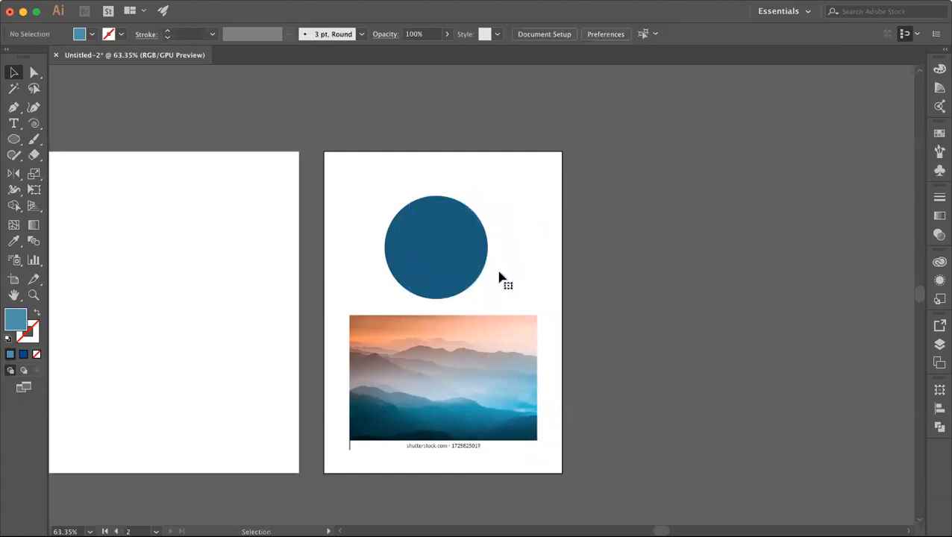
Step: Cut the photo, paste it in back of the circle and place it so the circle covers its middle
{"action": "left_click", "coordinate": [487, 396]}
{"action": "key", "text": "a"}
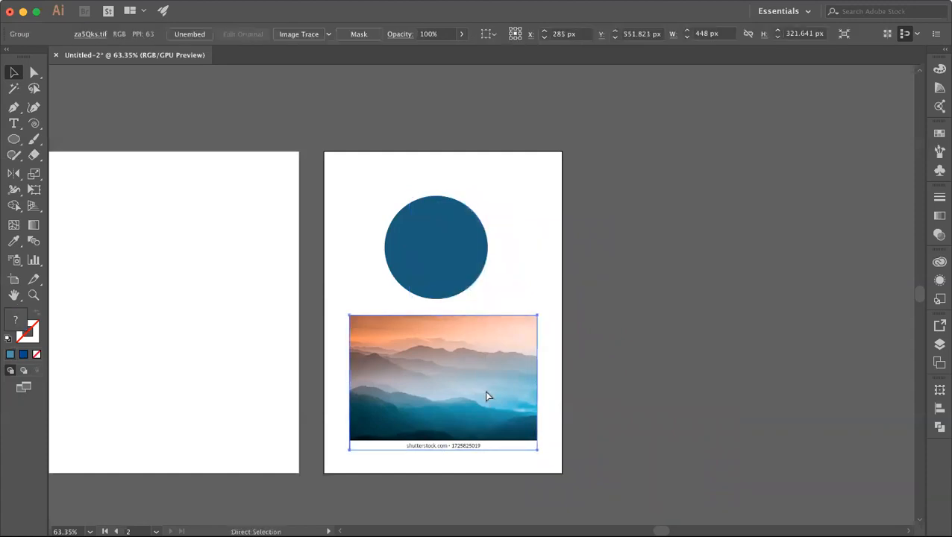
{"action": "key", "text": "v"}
{"action": "left_click", "coordinate": [145, 1]}
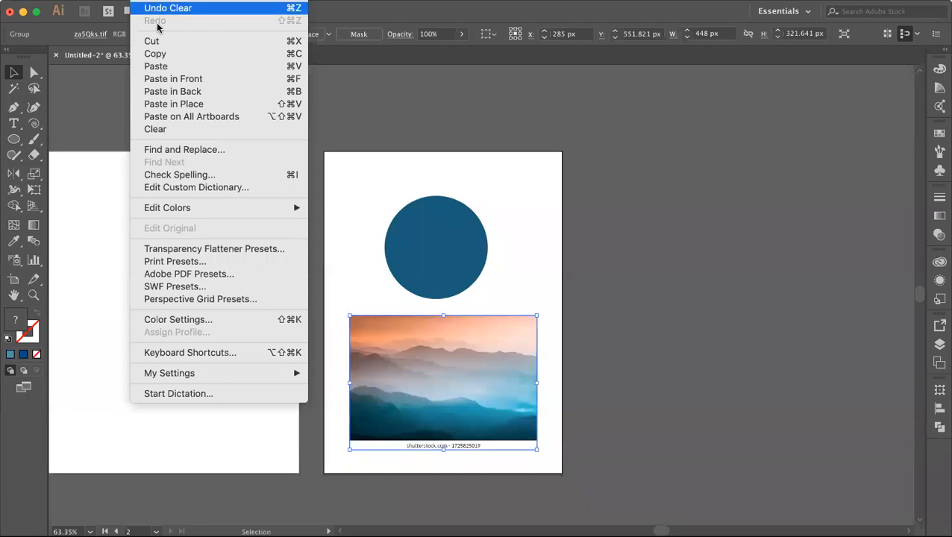
{"action": "left_click", "coordinate": [157, 41]}
{"action": "left_click", "coordinate": [438, 232]}
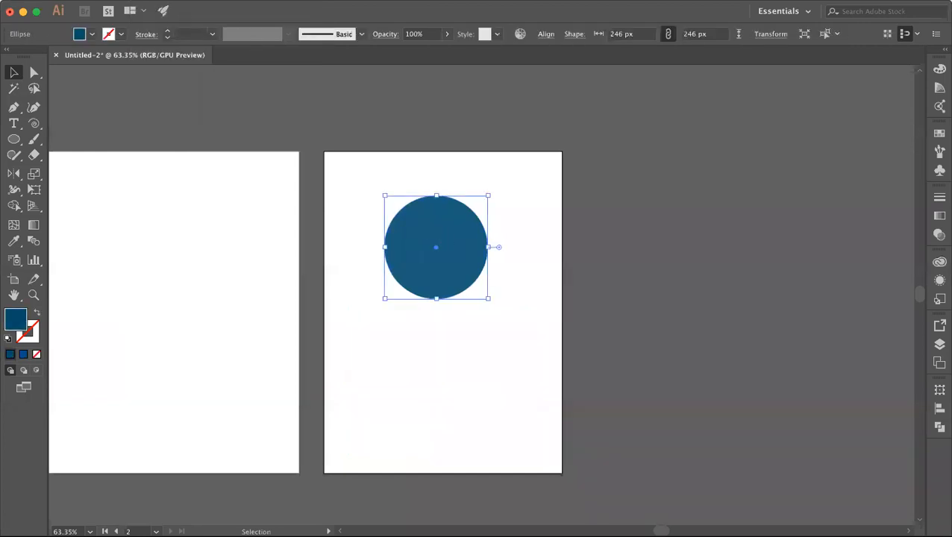
{"action": "left_click", "coordinate": [145, 1]}
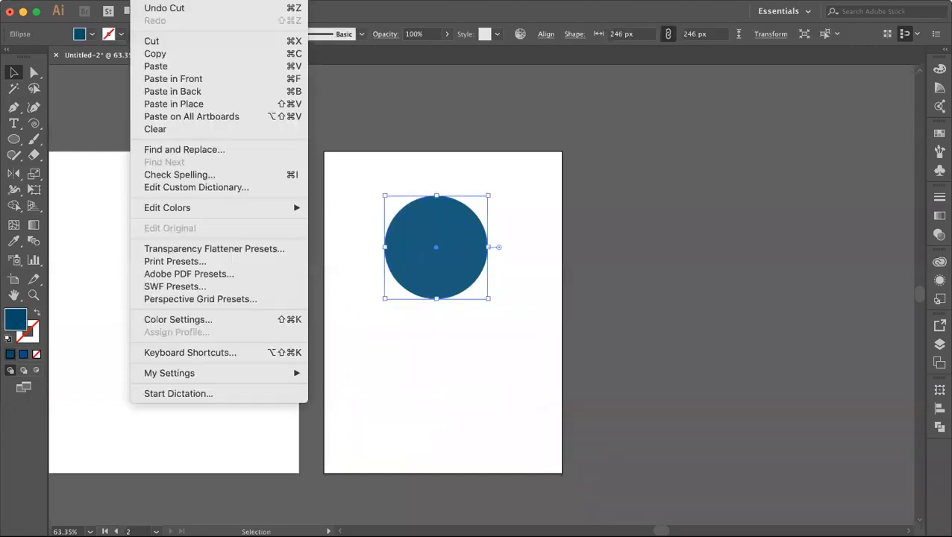
{"action": "left_click", "coordinate": [188, 91]}
{"action": "left_click_drag", "start_coordinate": [472, 403], "coordinate": [504, 287]}
Step: Select the circle together with the photo behind it, make a clipping mask and deselect the result
{"action": "left_click", "coordinate": [457, 257]}
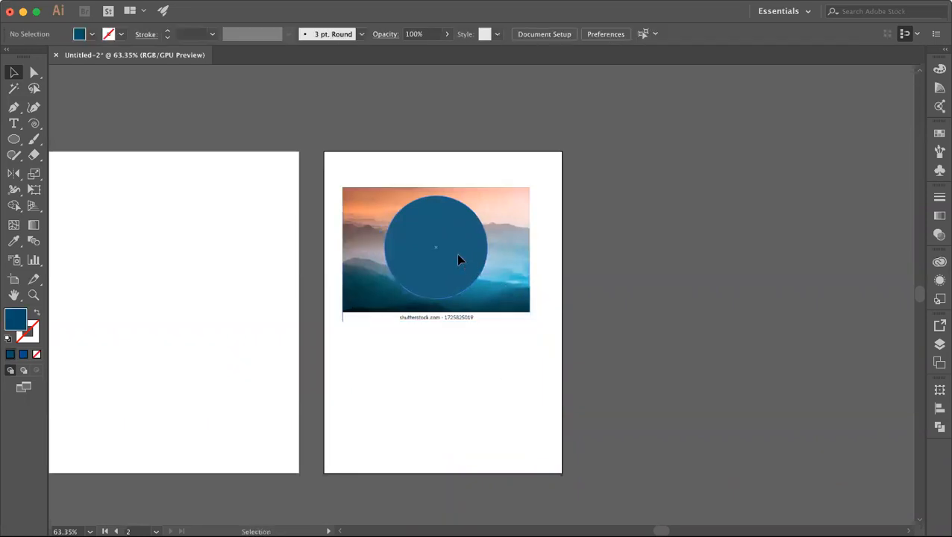
{"action": "left_click", "coordinate": [507, 258], "text": "shift"}
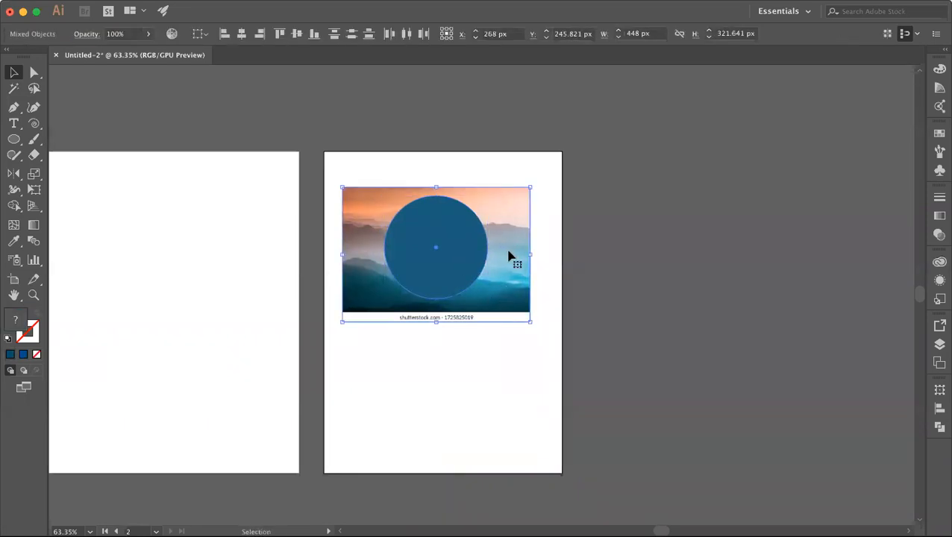
{"action": "right_click", "coordinate": [508, 256]}
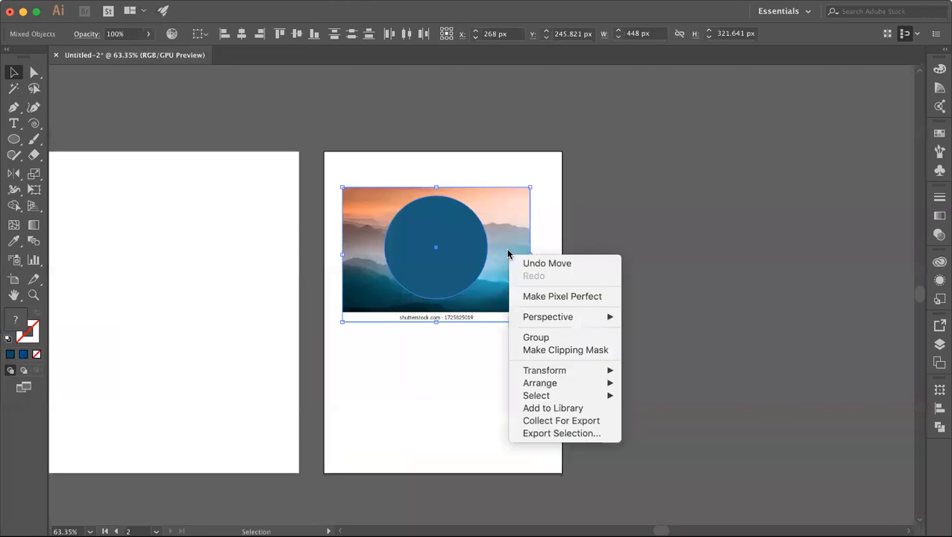
{"action": "mouse_move", "coordinate": [551, 373]}
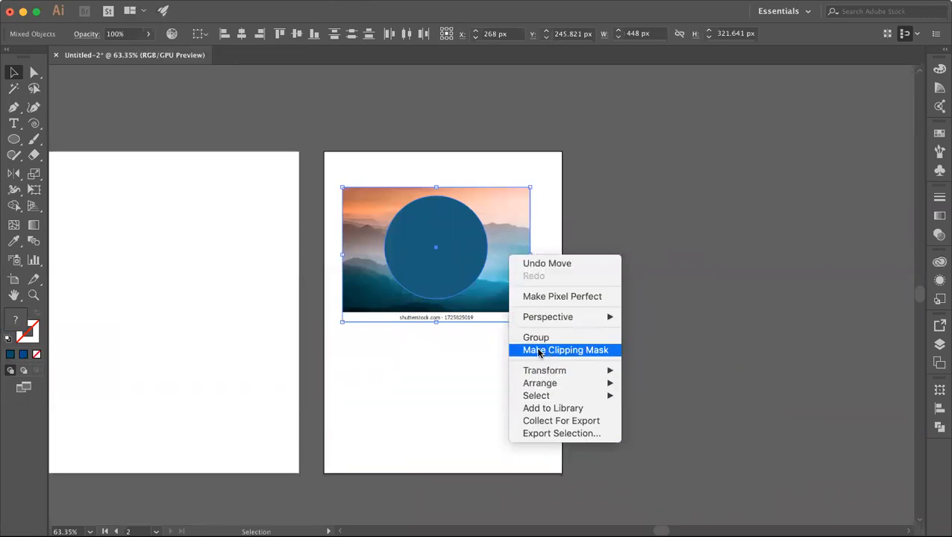
{"action": "left_click", "coordinate": [539, 350]}
{"action": "left_click", "coordinate": [513, 355]}
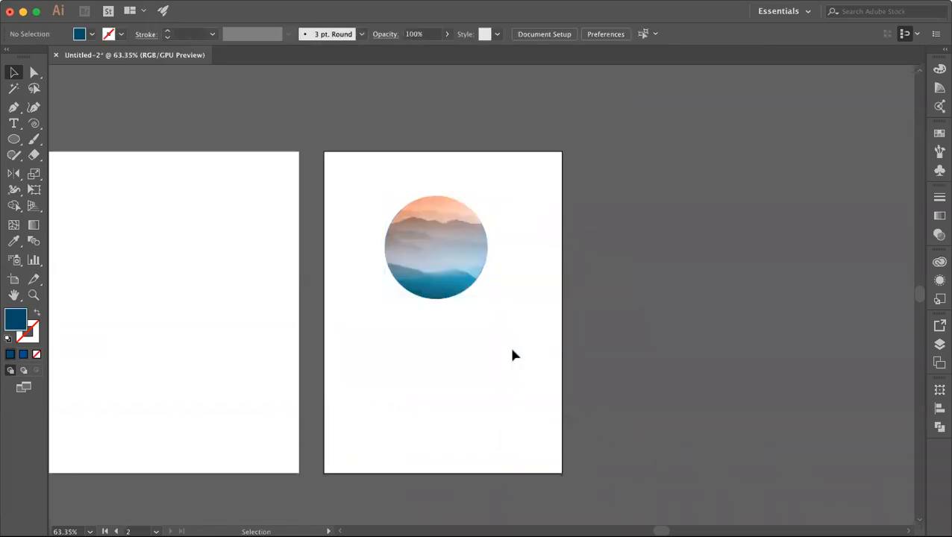
Step: Apply the blue linear gradient to the clipped circle's stroke, deselect it and increase the stroke weight setting
{"action": "left_click", "coordinate": [441, 268]}
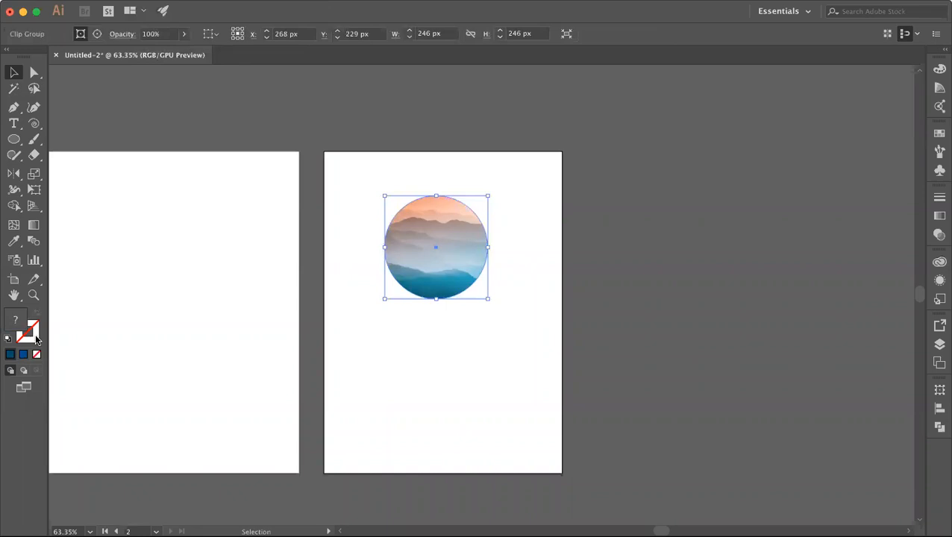
{"action": "left_click", "coordinate": [9, 353]}
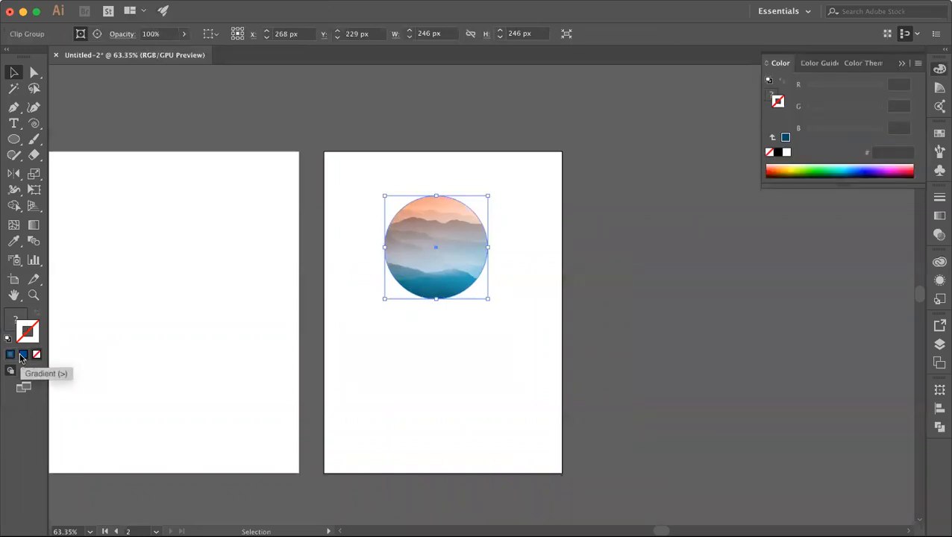
{"action": "left_click", "coordinate": [22, 355]}
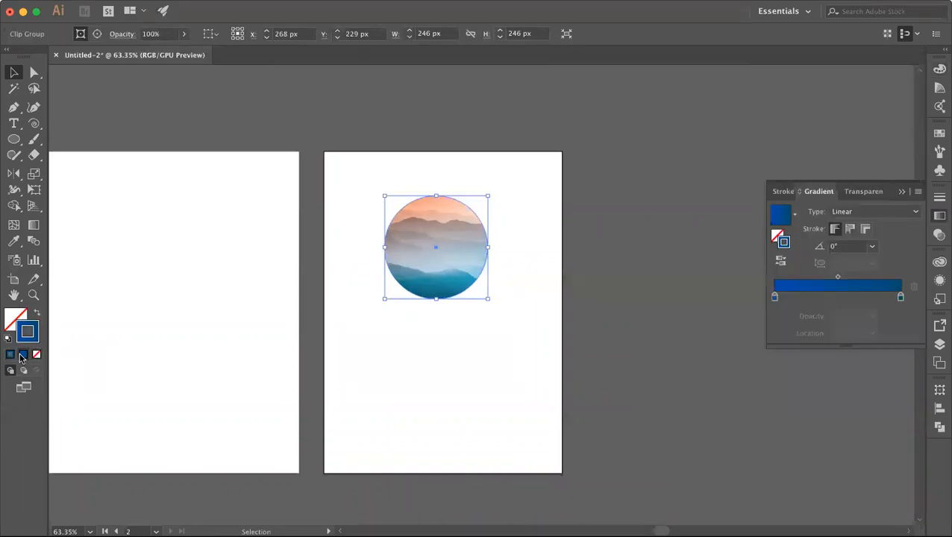
{"action": "left_click", "coordinate": [403, 404]}
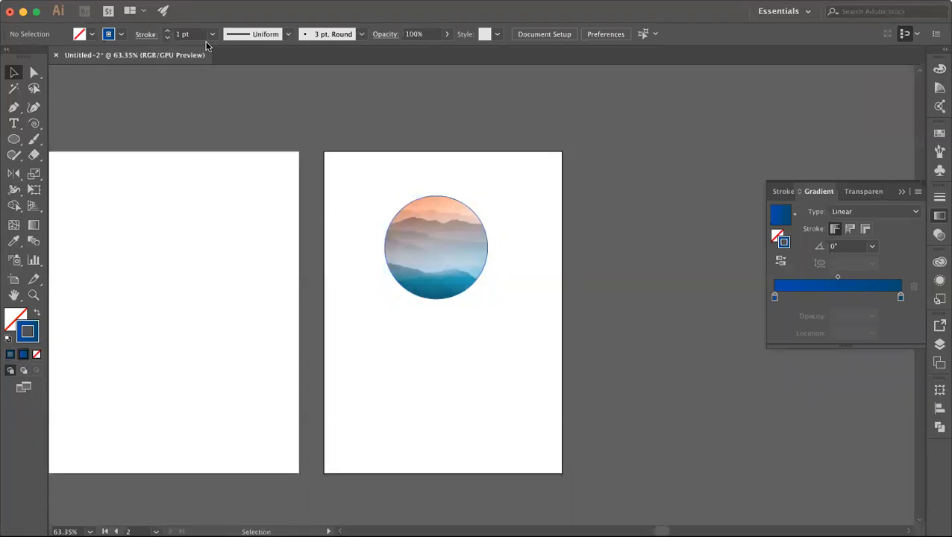
{"action": "left_click", "coordinate": [168, 32]}
{"action": "left_click", "coordinate": [167, 33]}
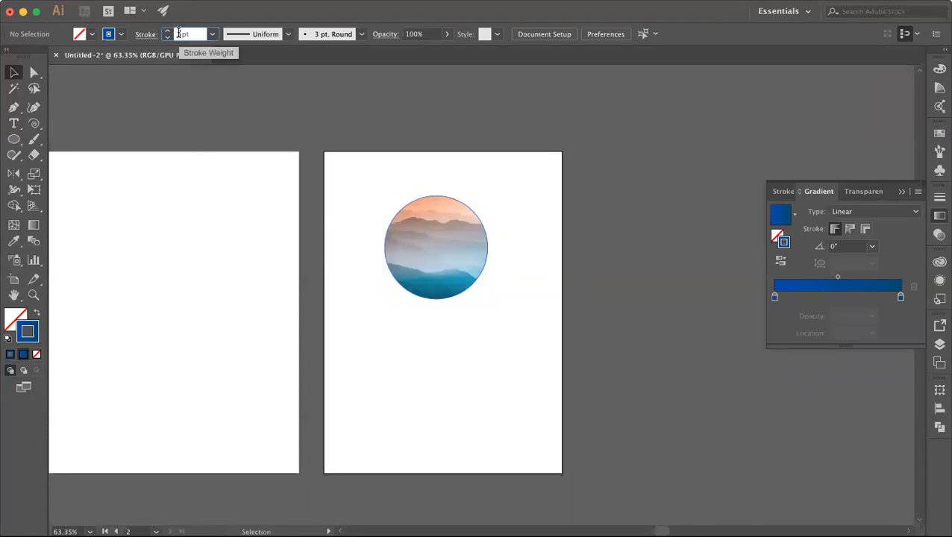